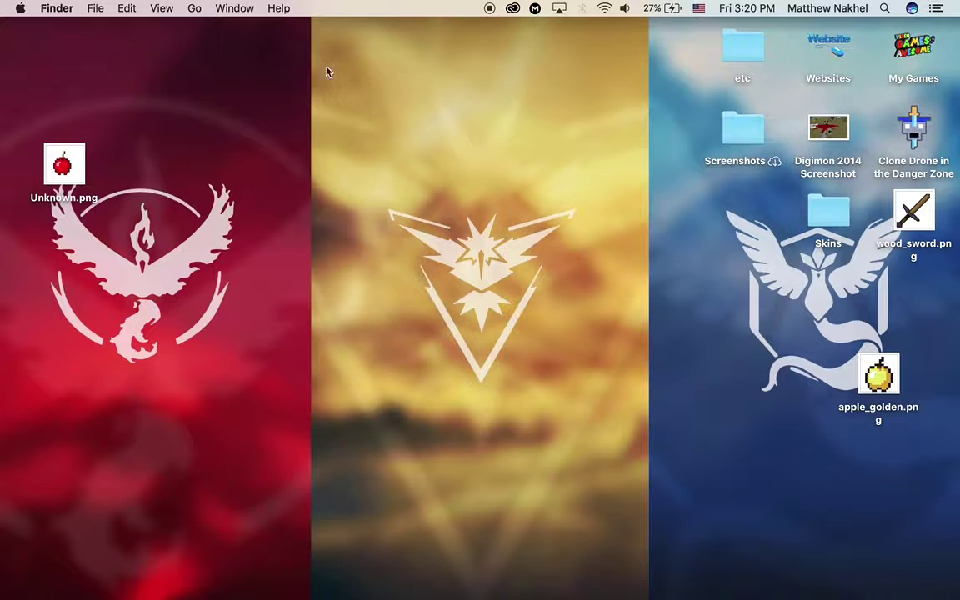
Move the desktop file Unknown.png to the Trash.
{"action": "right_click", "coordinate": [75, 160]}
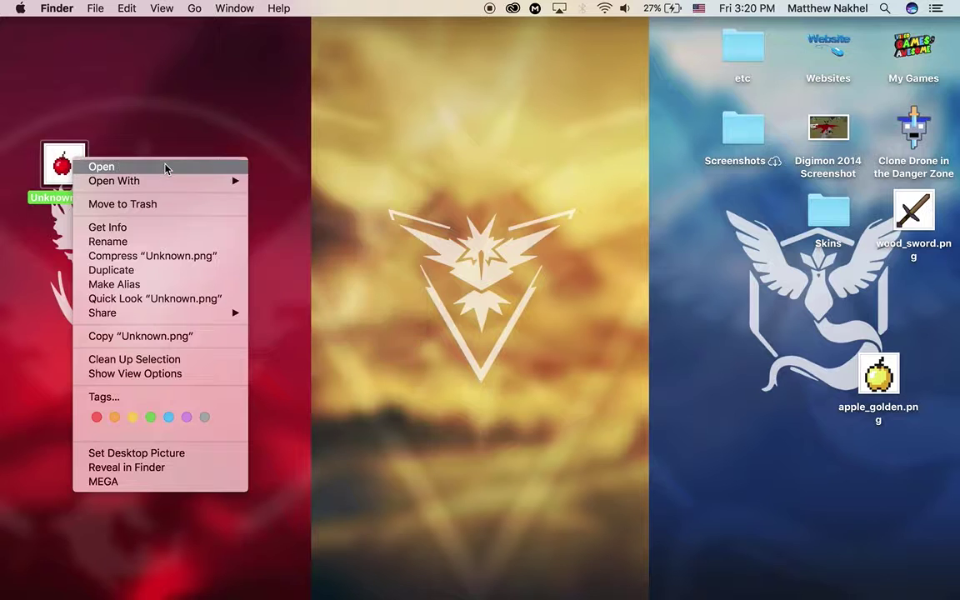
{"action": "left_click", "coordinate": [140, 206]}
{"action": "mouse_move", "coordinate": [3, 456]}
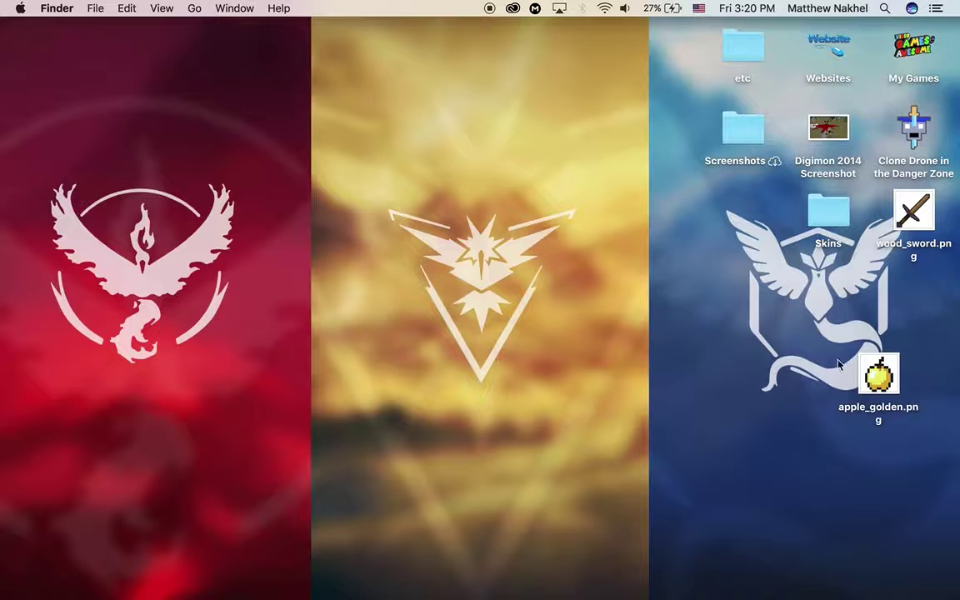
{"action": "left_click", "coordinate": [876, 374]}
{"action": "right_click", "coordinate": [880, 377]}
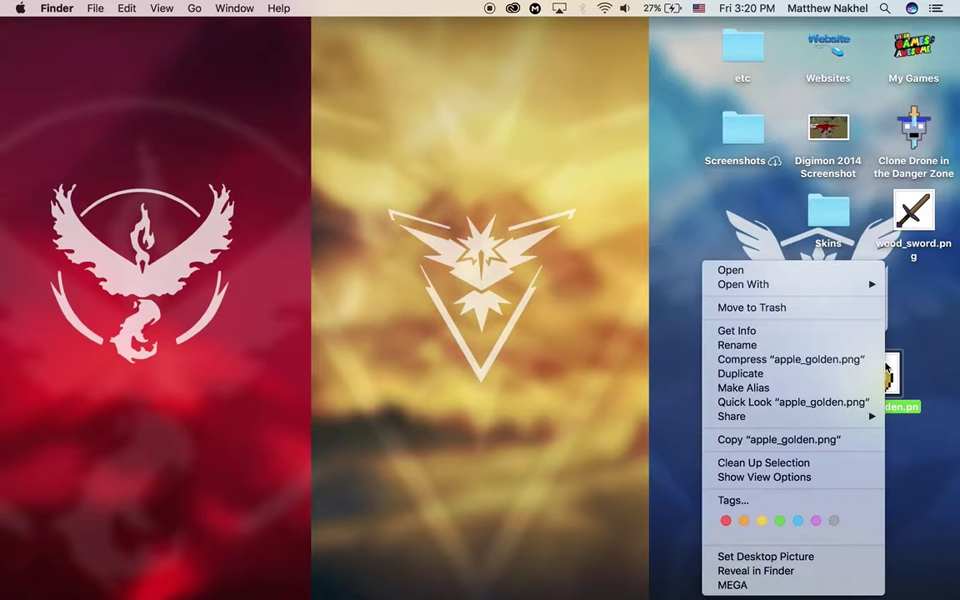
{"action": "mouse_move", "coordinate": [814, 288]}
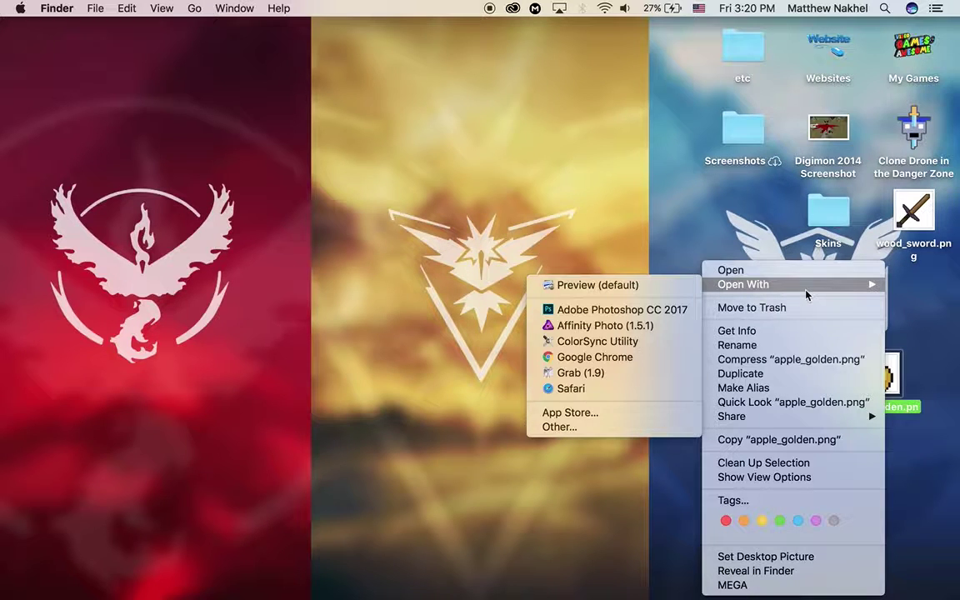
{"action": "key", "text": "Escape"}
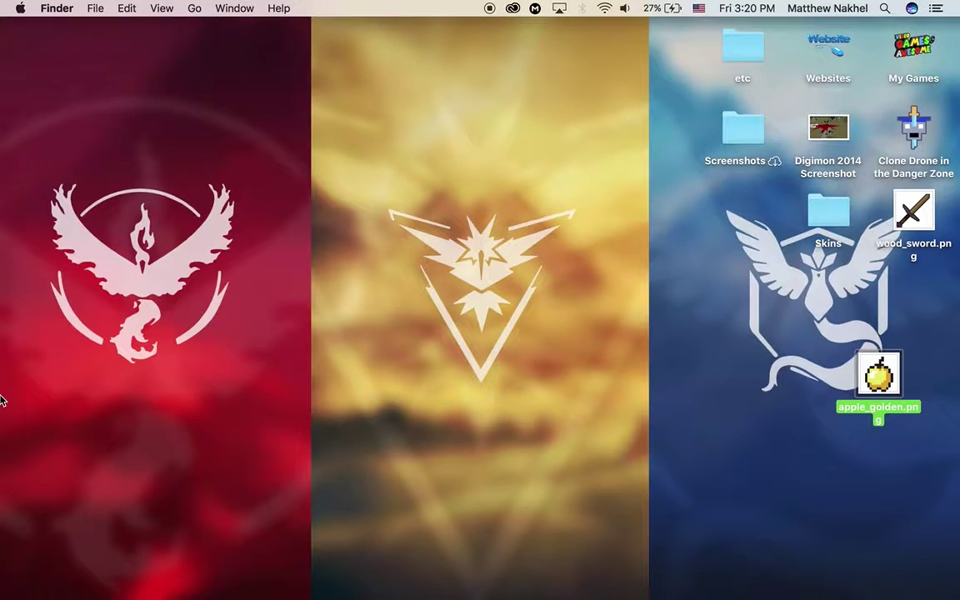
Switch to Photoshop and create a new blank document 150 pixels wide and 150 pixels high.
{"action": "mouse_move", "coordinate": [2, 400]}
{"action": "left_click", "coordinate": [22, 487]}
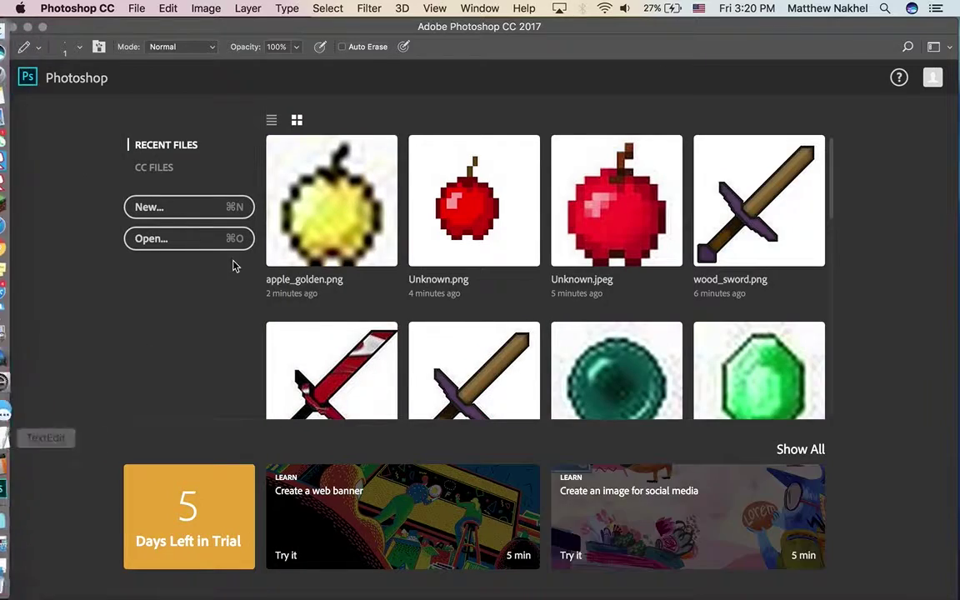
{"action": "left_click", "coordinate": [210, 208]}
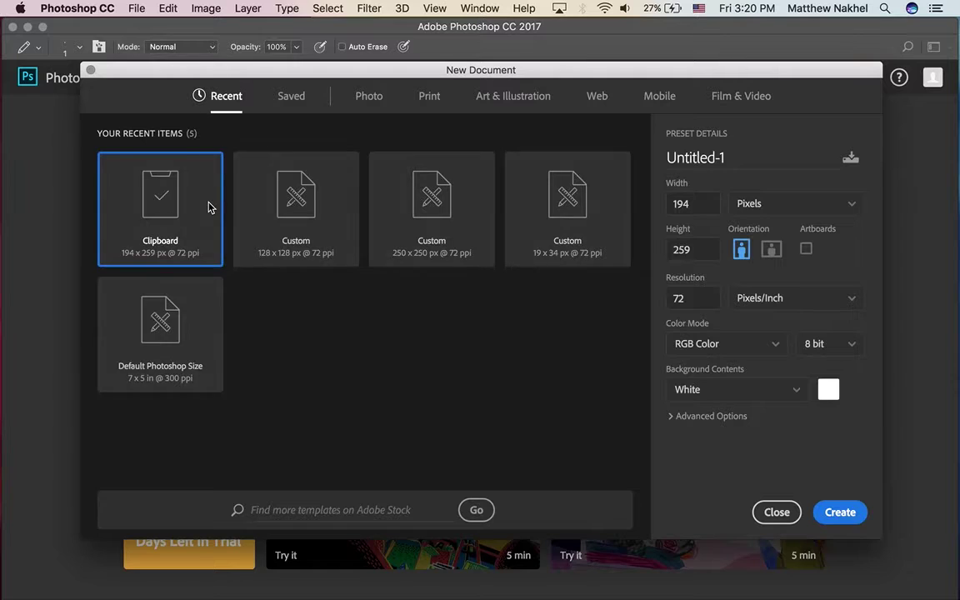
{"action": "left_click", "coordinate": [702, 203]}
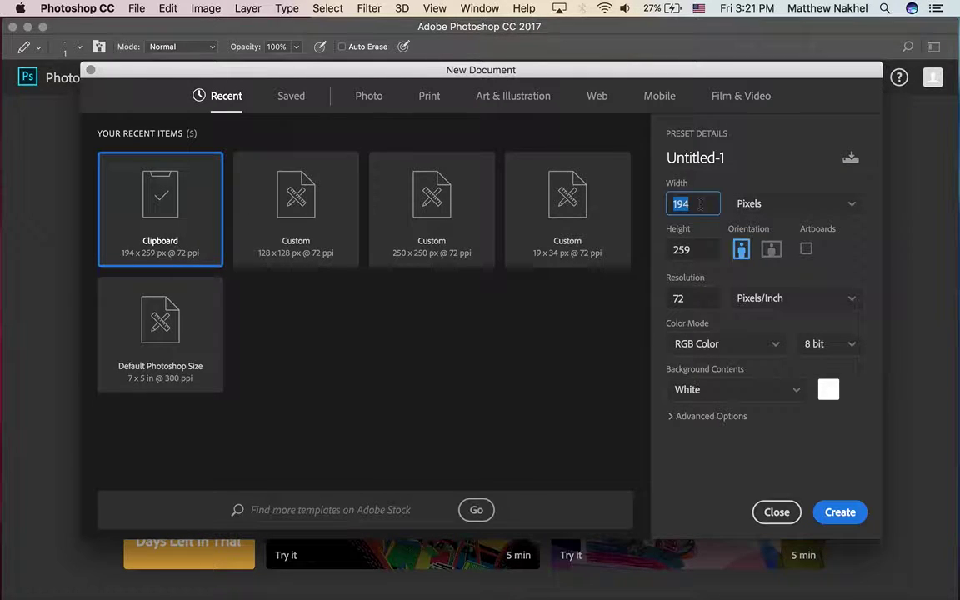
{"action": "type", "text": "150"}
{"action": "key", "text": "Tab"}
{"action": "type", "text": "150"}
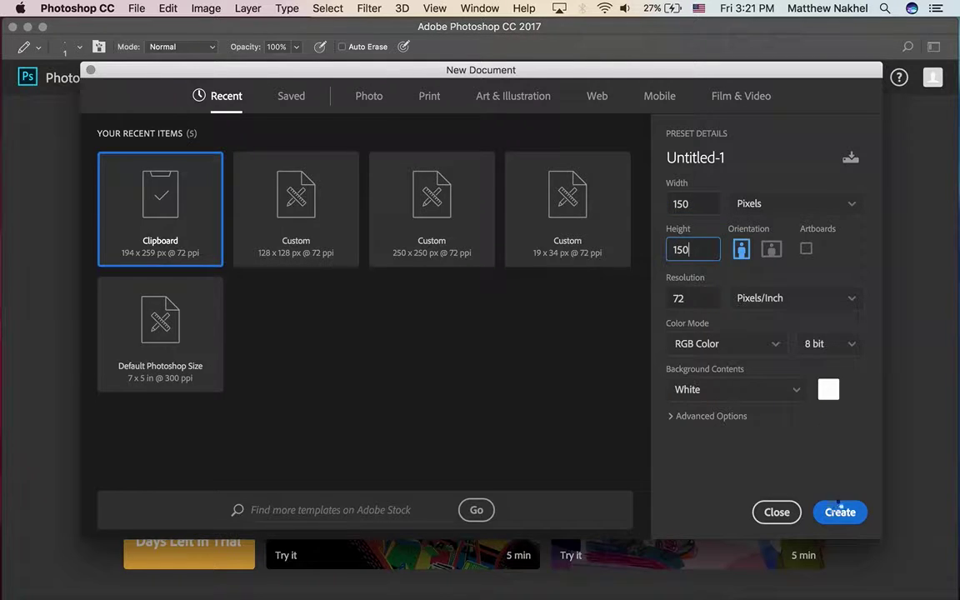
{"action": "left_click", "coordinate": [838, 510]}
Open apple_golden.png from the Desktop for editing at 3200% magnification.
{"action": "left_click", "coordinate": [132, 7]}
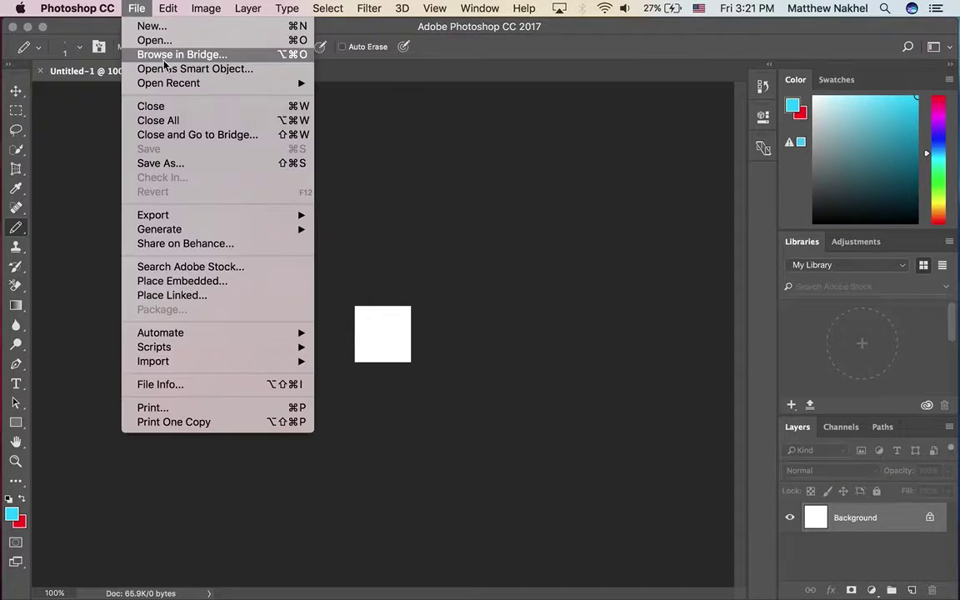
{"action": "left_click", "coordinate": [166, 41]}
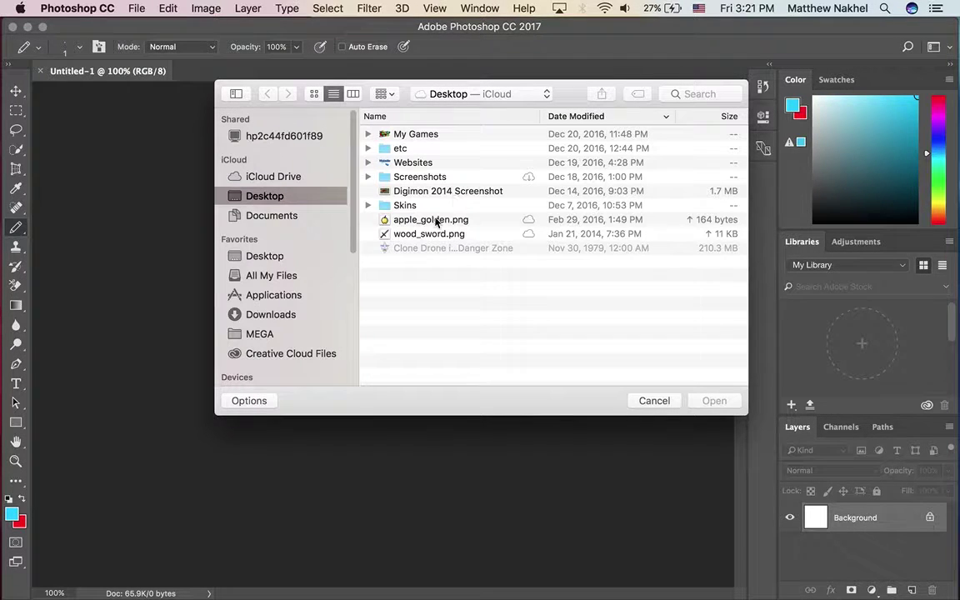
{"action": "left_click", "coordinate": [438, 221]}
{"action": "double_click", "coordinate": [448, 220]}
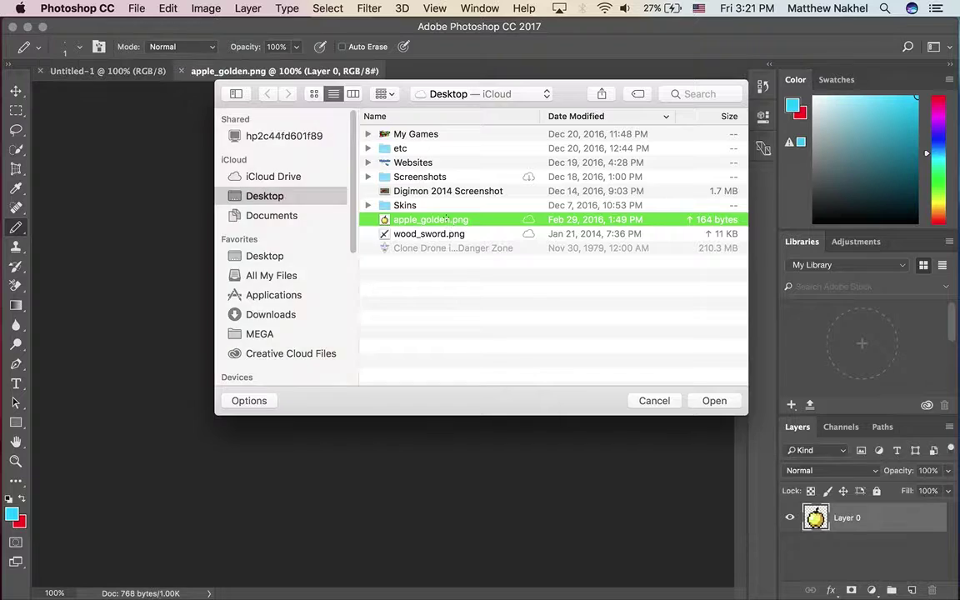
{"action": "scroll", "coordinate": [441, 275], "scroll_direction": "up", "scroll_amount": 1}
{"action": "scroll", "coordinate": [441, 274], "scroll_direction": "up", "scroll_amount": 4}
{"action": "scroll", "coordinate": [457, 230], "scroll_direction": "up", "scroll_amount": 5}
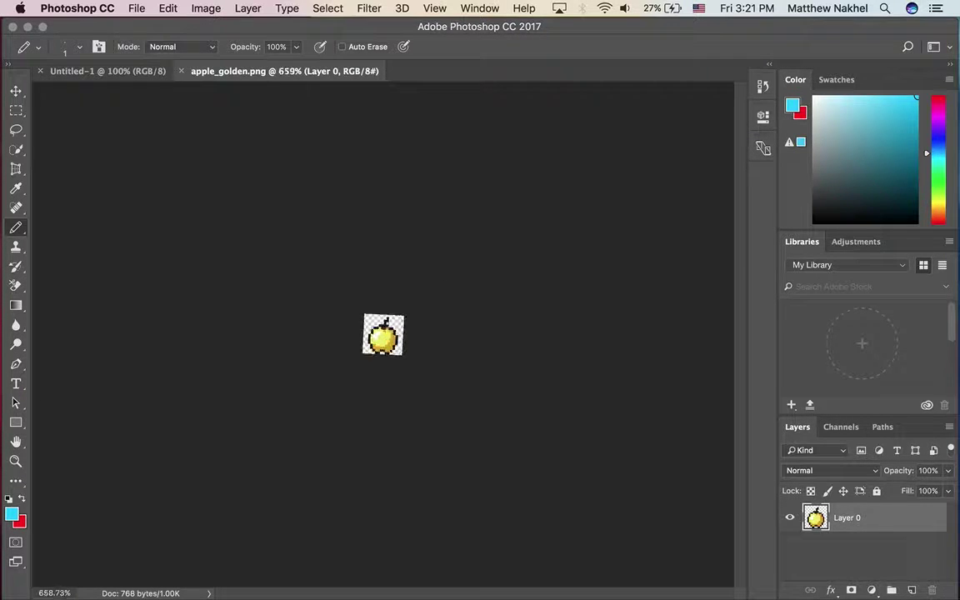
{"action": "scroll", "coordinate": [457, 230], "scroll_direction": "up", "scroll_amount": 3}
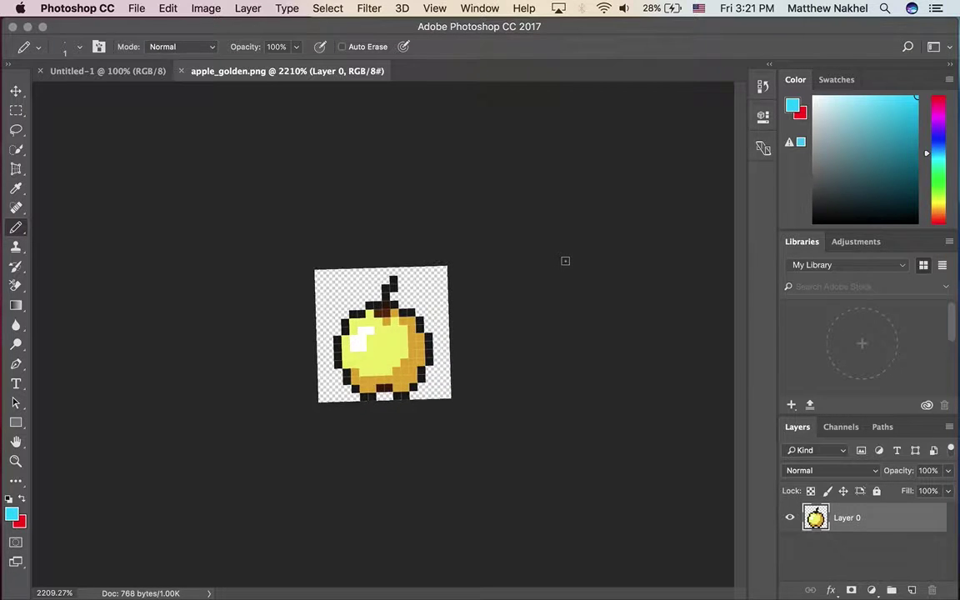
{"action": "key", "text": "super+equal"}
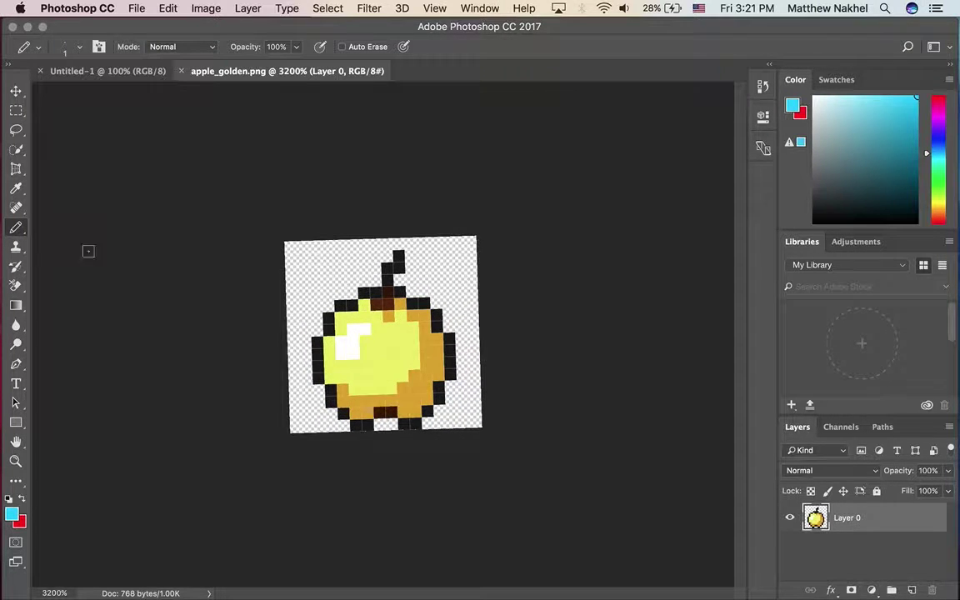
Try out the Quick Selection and Magic Wand tools on the inside of the golden apple.
{"action": "left_click", "coordinate": [16, 150]}
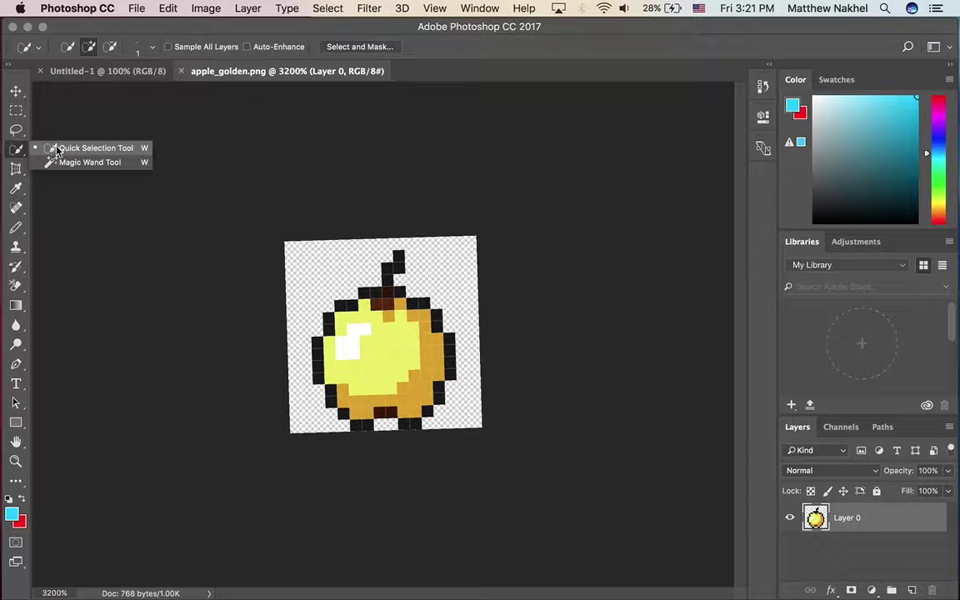
{"action": "left_click", "coordinate": [52, 148]}
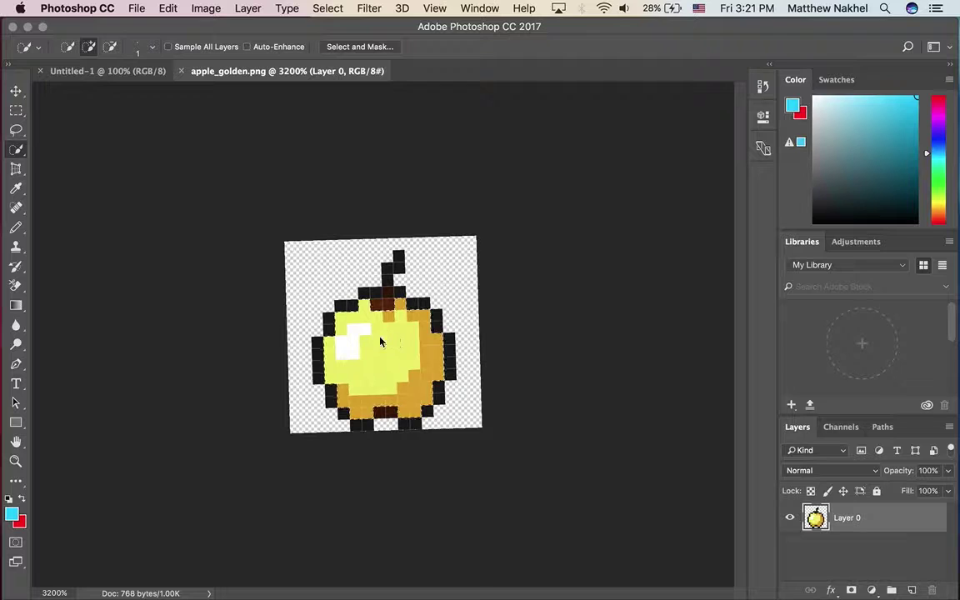
{"action": "left_click", "coordinate": [16, 150]}
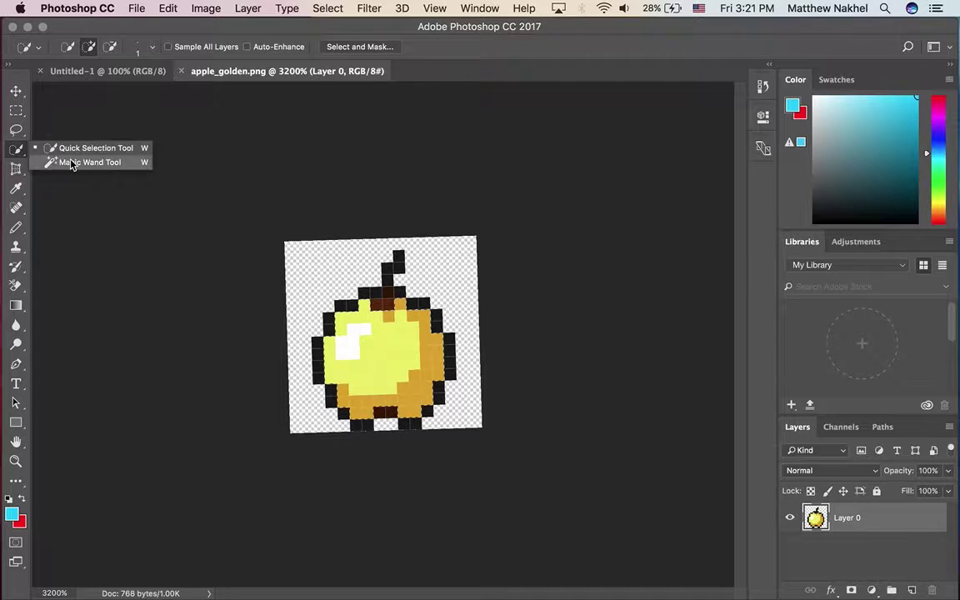
{"action": "left_click", "coordinate": [77, 161]}
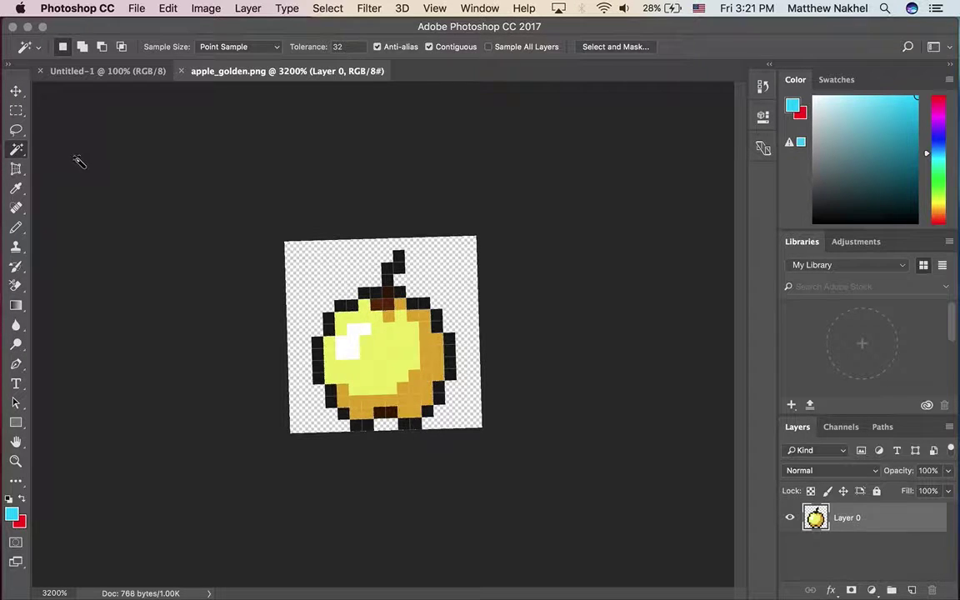
{"action": "left_click", "coordinate": [380, 341]}
{"action": "key", "text": "super+d"}
{"action": "right_click", "coordinate": [16, 149]}
{"action": "left_click", "coordinate": [80, 142]}
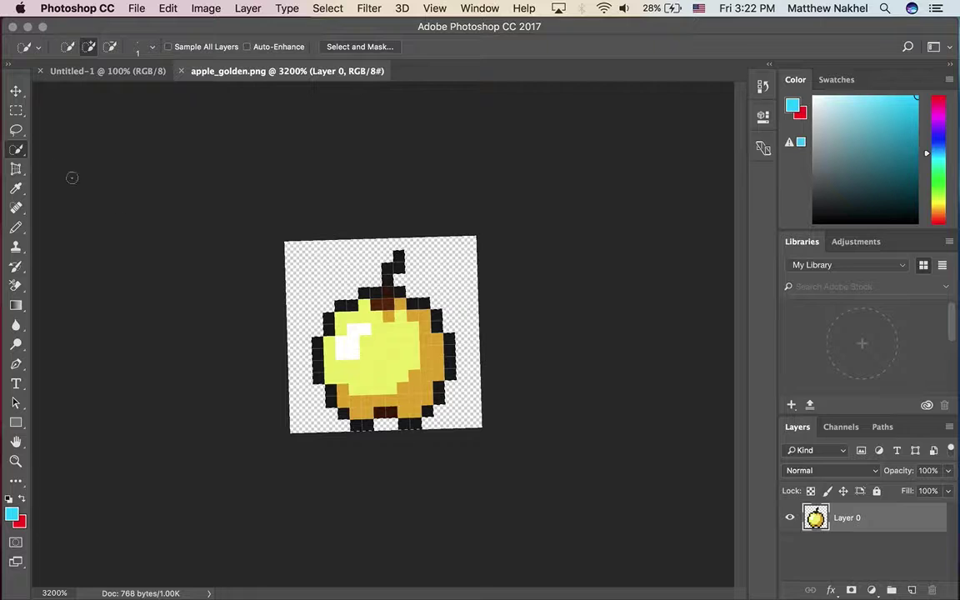
{"action": "right_click", "coordinate": [25, 154]}
{"action": "left_click", "coordinate": [82, 152]}
{"action": "right_click", "coordinate": [17, 151]}
{"action": "left_click", "coordinate": [71, 162]}
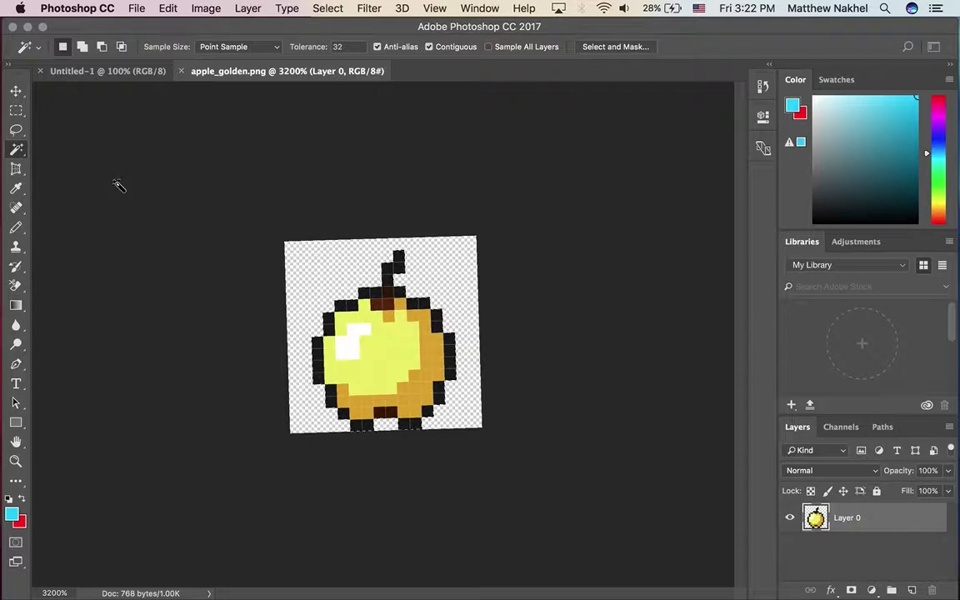
Select the apple's interior with the Quick Selection tool and recolour its orange shading pixels dark blue with the Pencil.
{"action": "right_click", "coordinate": [12, 151]}
{"action": "left_click", "coordinate": [71, 146]}
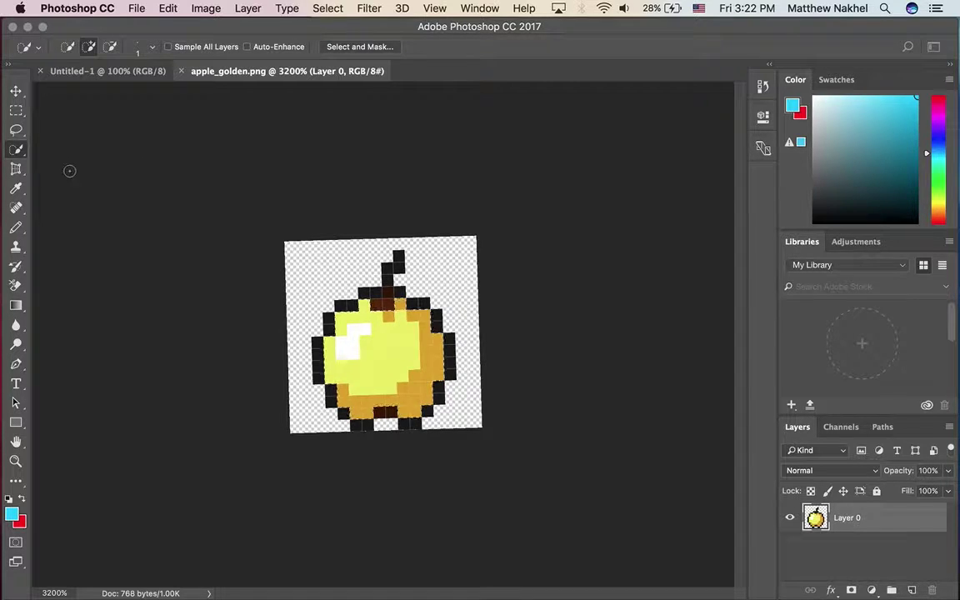
{"action": "left_click", "coordinate": [18, 227]}
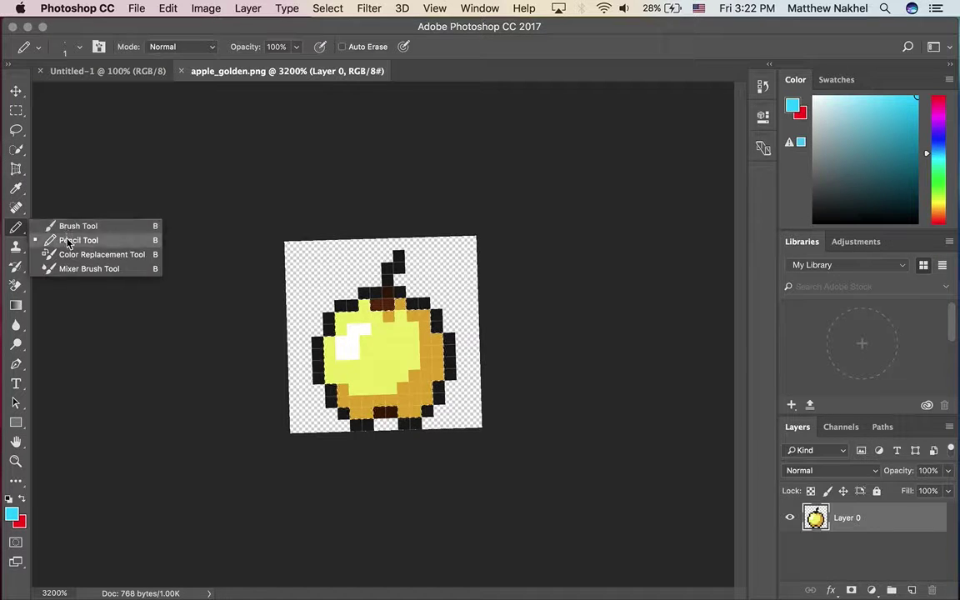
{"action": "left_click", "coordinate": [74, 241]}
{"action": "left_click", "coordinate": [938, 140]}
{"action": "left_click", "coordinate": [915, 114]}
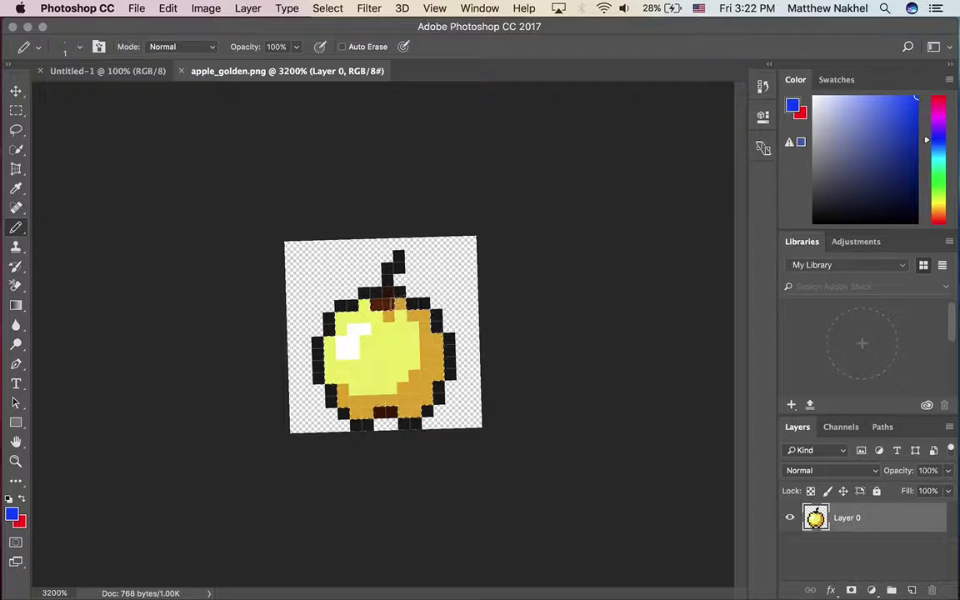
{"action": "left_click_drag", "start_coordinate": [914, 124], "coordinate": [921, 137]}
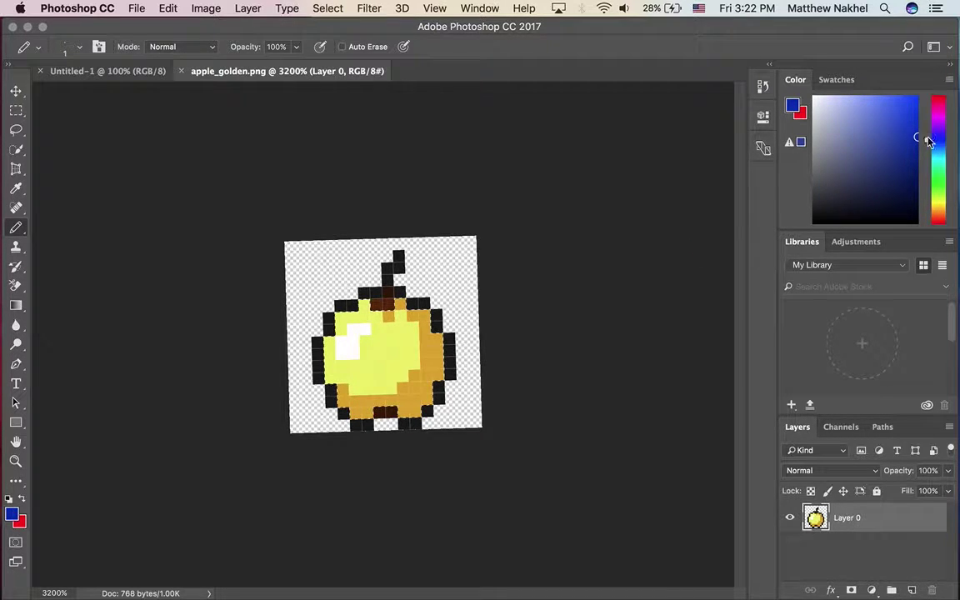
{"action": "left_click", "coordinate": [400, 304]}
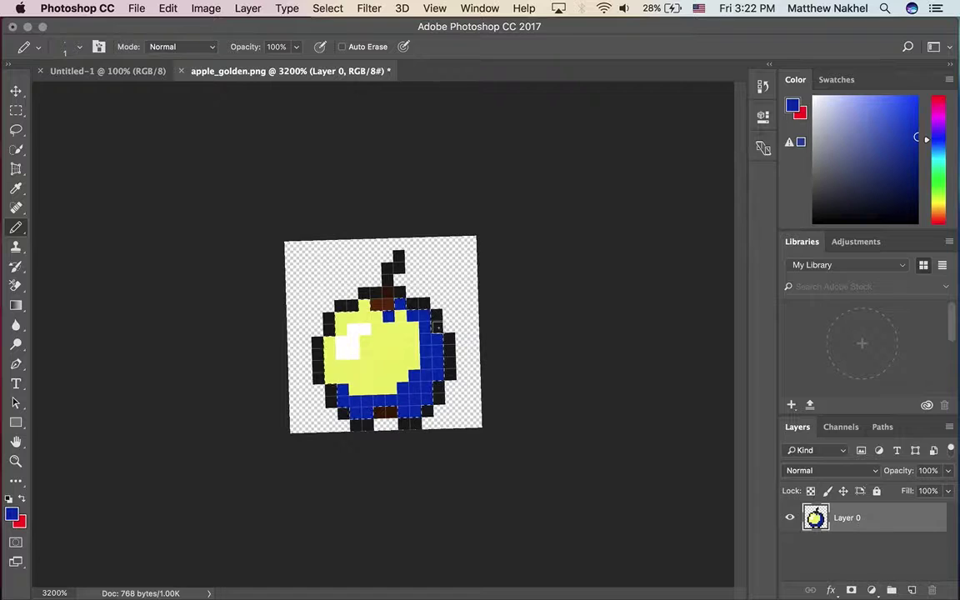
Paint all the yellow pixels of the apple's body in a brighter blue with the Pencil.
{"action": "left_click_drag", "start_coordinate": [893, 133], "coordinate": [957, 68]}
{"action": "left_click_drag", "start_coordinate": [401, 318], "coordinate": [406, 328]}
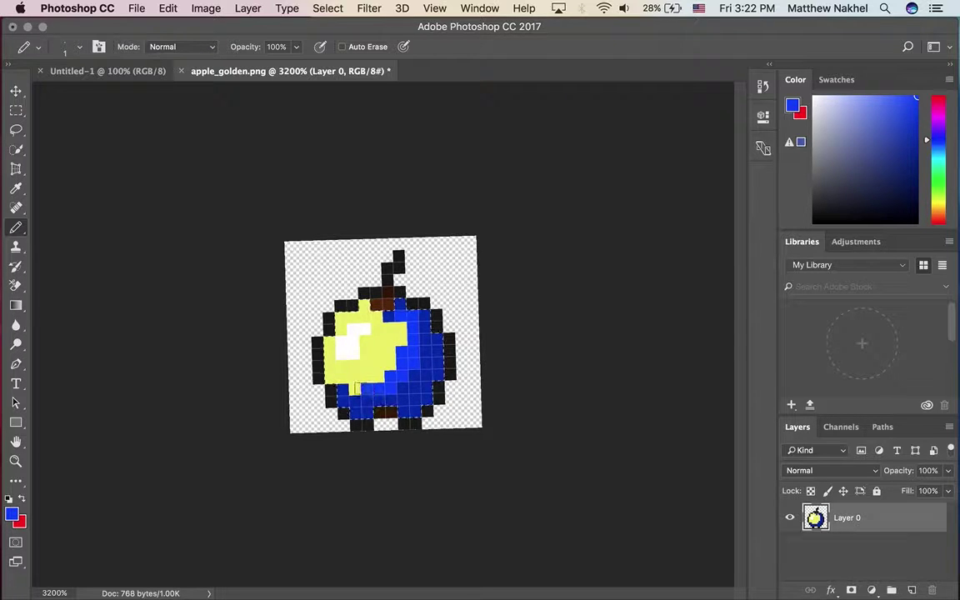
{"action": "left_click", "coordinate": [331, 377]}
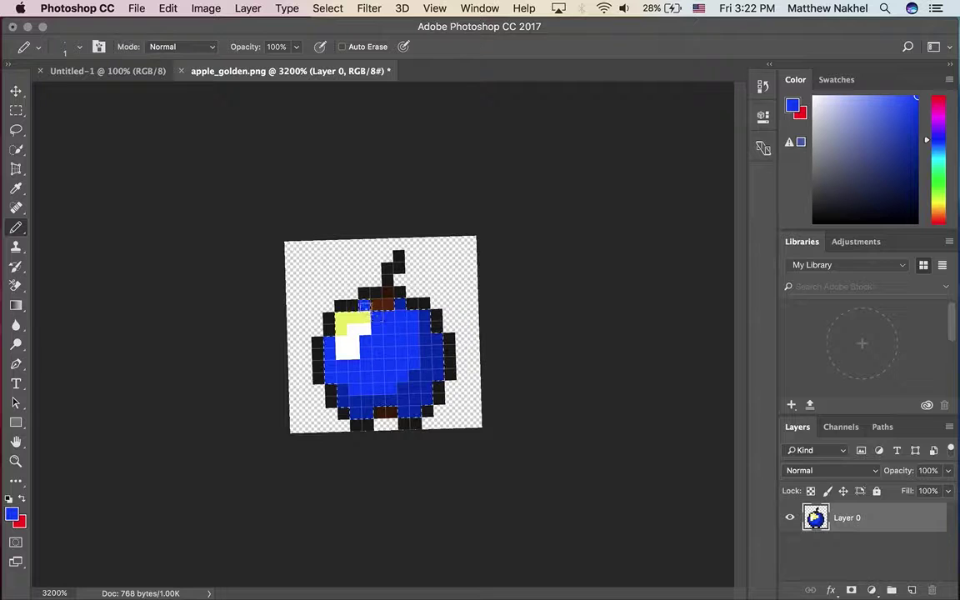
{"action": "left_click", "coordinate": [340, 330]}
Paint the apple's white highlight cyan and cover the highlight's lower-right pixel with blue.
{"action": "left_click", "coordinate": [938, 155]}
{"action": "left_click_drag", "start_coordinate": [938, 154], "coordinate": [938, 155]}
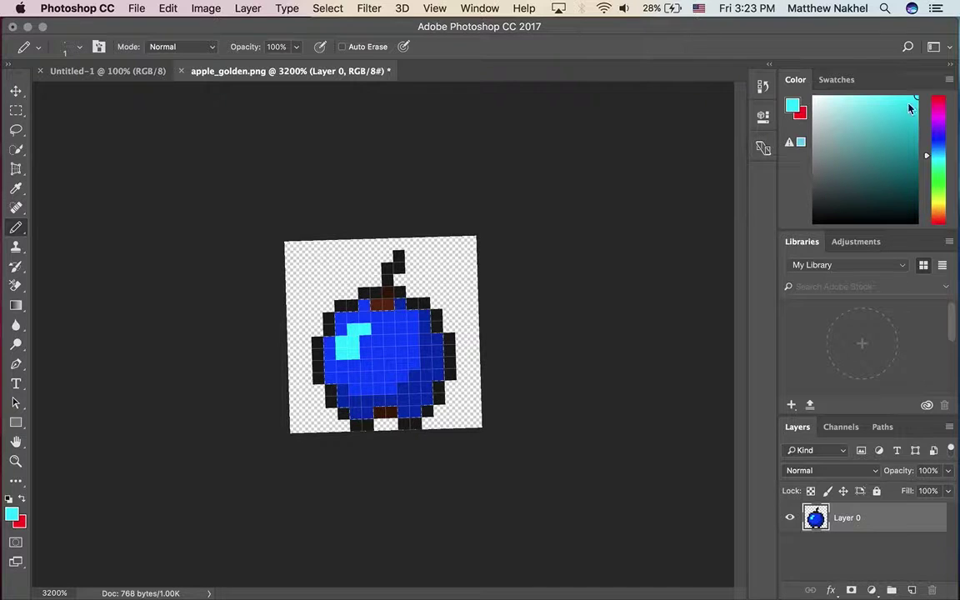
{"action": "left_click", "coordinate": [938, 142]}
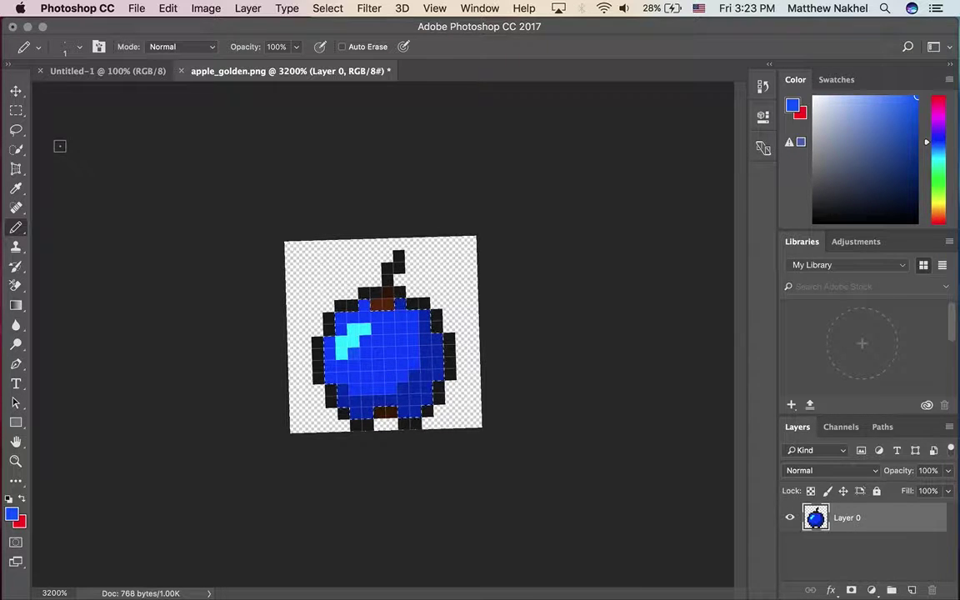
Select the apple's black outline and stem with the Quick Selection tool and paint them bright green with the Pencil.
{"action": "mouse_move", "coordinate": [16, 149]}
{"action": "left_mouse_down"}
{"action": "mouse_move", "coordinate": [51, 161]}
{"action": "mouse_move", "coordinate": [20, 150]}
{"action": "mouse_move", "coordinate": [80, 146]}
{"action": "left_mouse_up"}
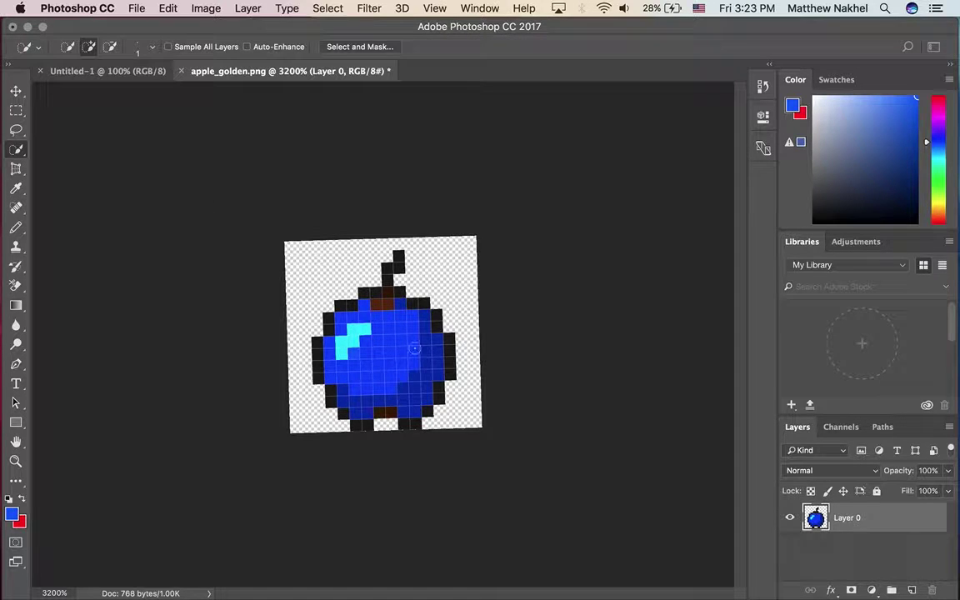
{"action": "left_click", "coordinate": [341, 303]}
{"action": "left_click_drag", "start_coordinate": [15, 226], "coordinate": [87, 240]}
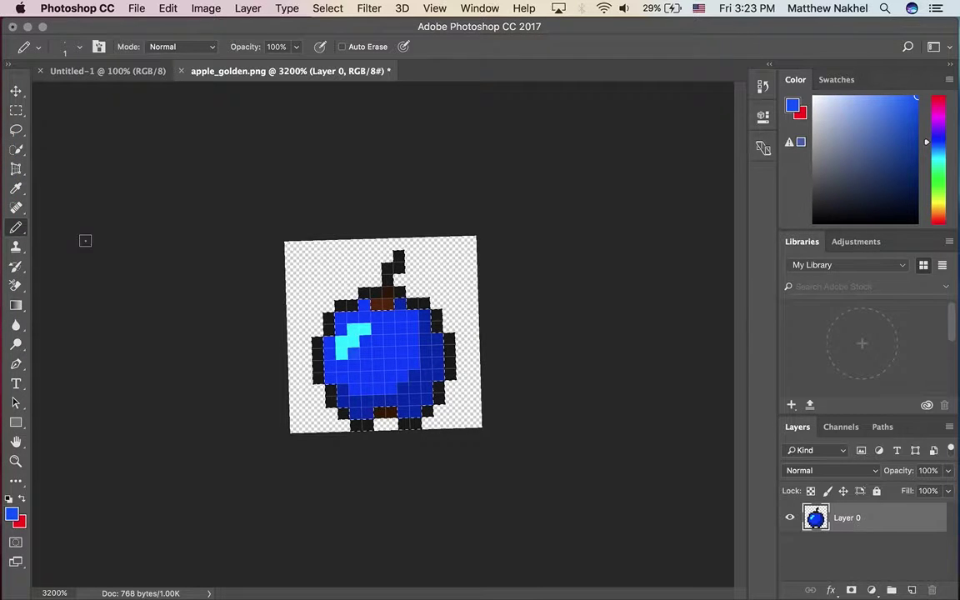
{"action": "left_click", "coordinate": [940, 183]}
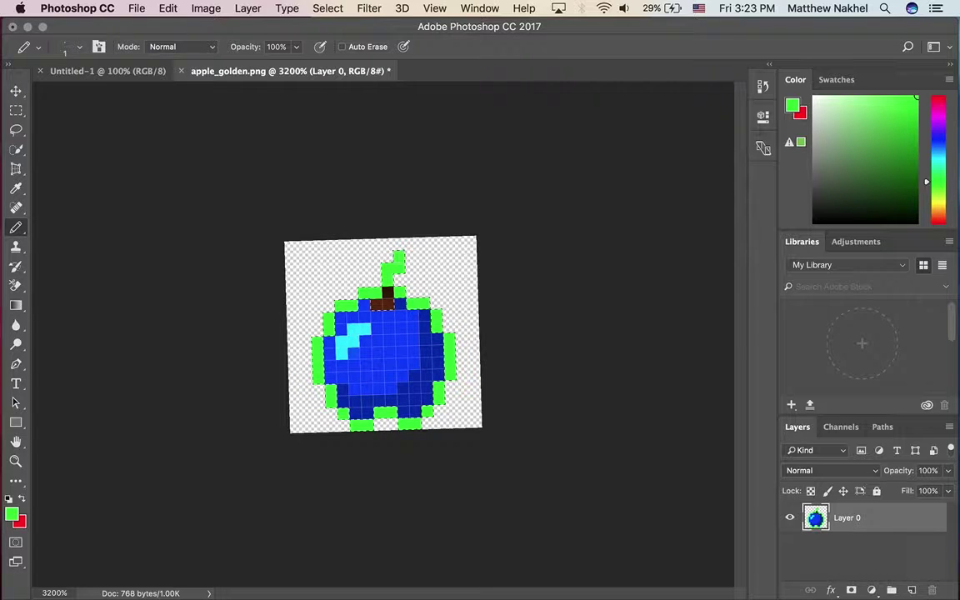
Recolour the dark pixels at the stem's base and the apple's underside with darker shades of green.
{"action": "left_click_drag", "start_coordinate": [908, 140], "coordinate": [938, 140]}
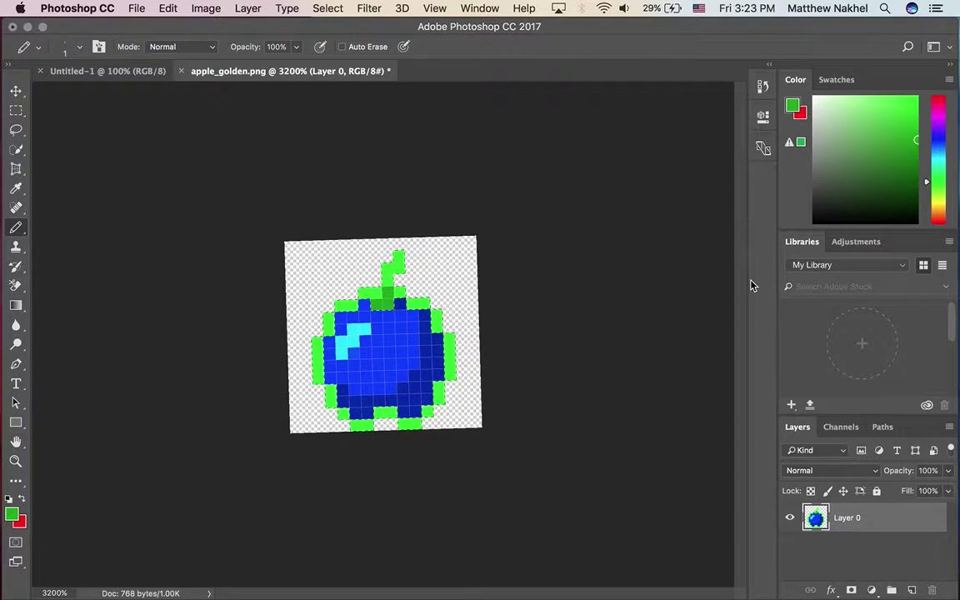
{"action": "left_click", "coordinate": [919, 158]}
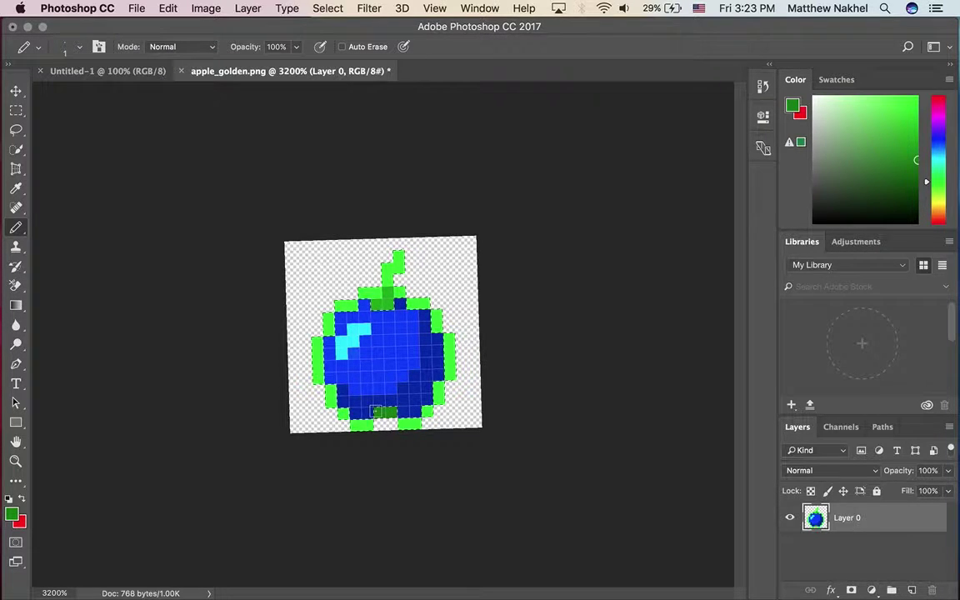
Touch up the apple's underside pixels with a slightly lighter green and set the foreground colour back to bright green.
{"action": "left_click_drag", "start_coordinate": [905, 156], "coordinate": [920, 150]}
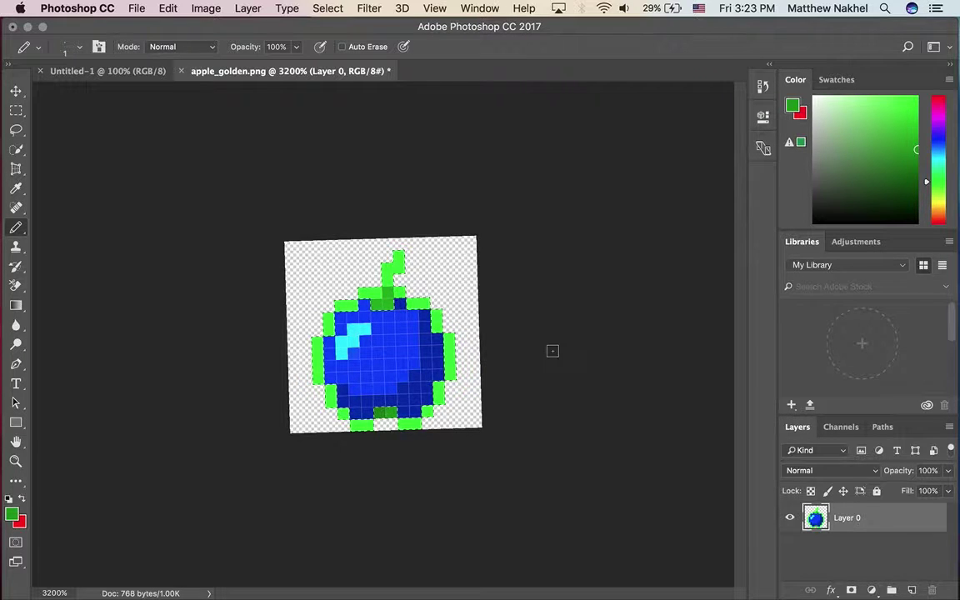
{"action": "left_click_drag", "start_coordinate": [916, 147], "coordinate": [922, 114]}
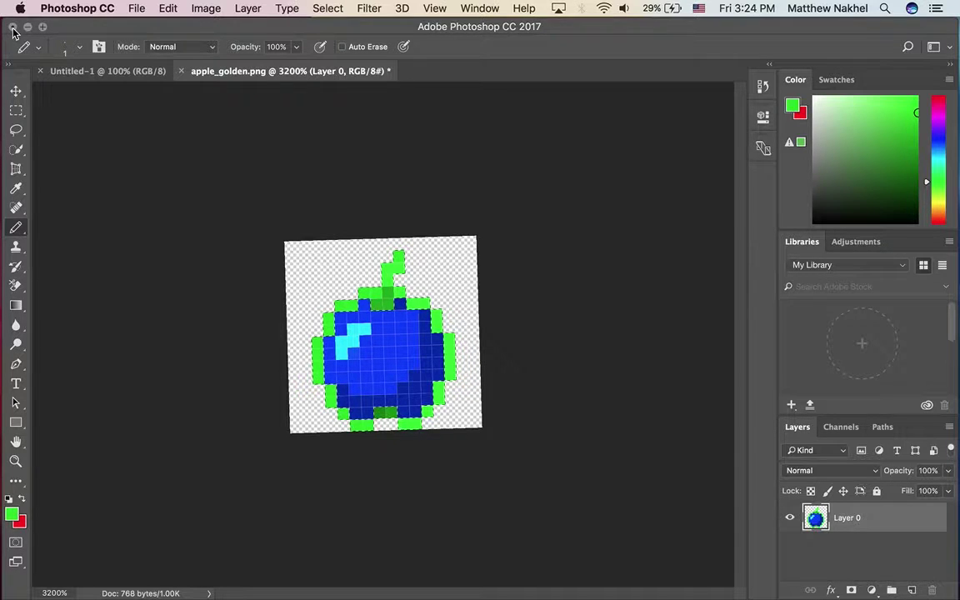
Export the recoloured apple as apple_golden2.png to the Desktop and close Photoshop without saving the original file.
{"action": "left_click", "coordinate": [133, 6]}
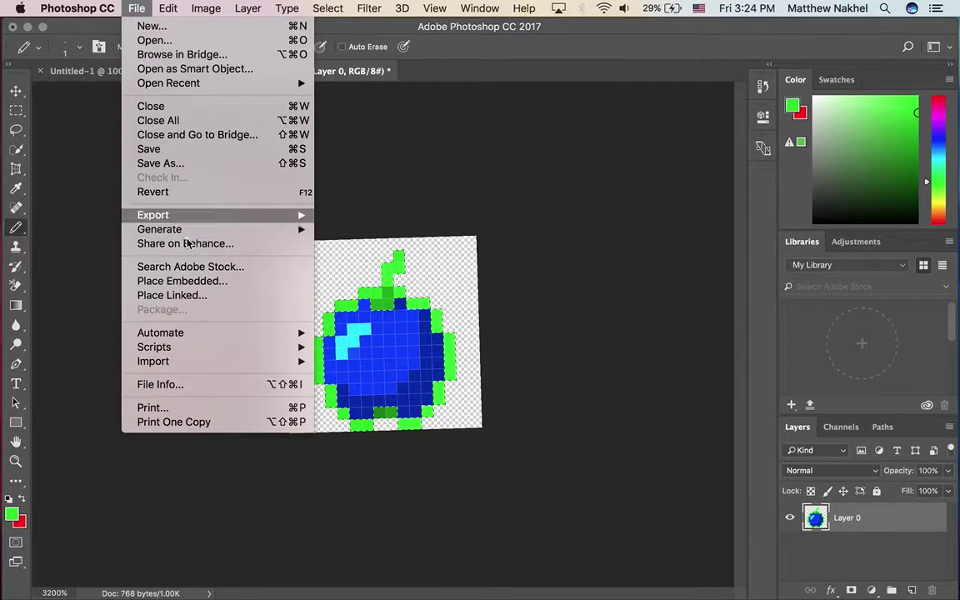
{"action": "mouse_move", "coordinate": [244, 212]}
{"action": "left_click", "coordinate": [367, 215]}
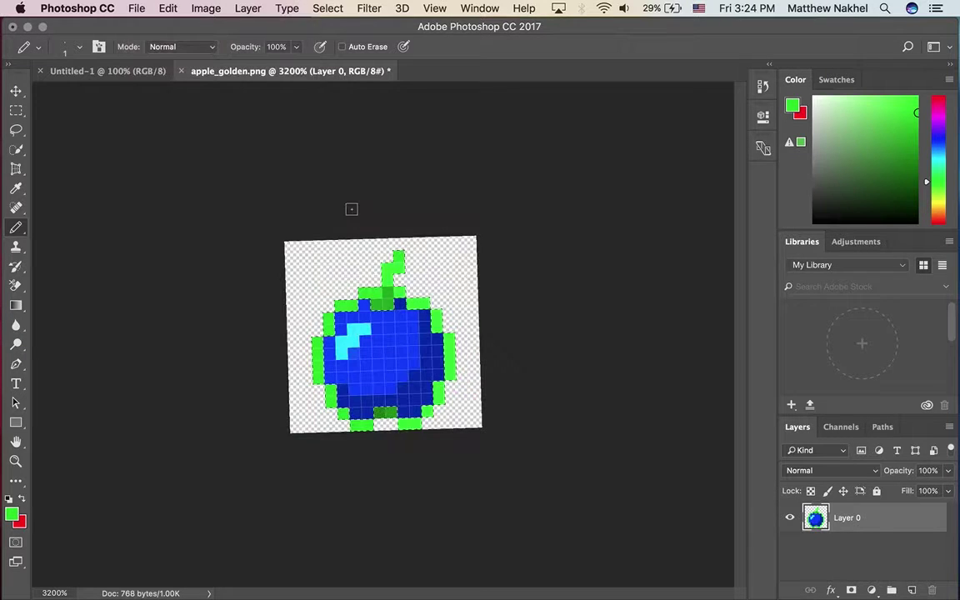
{"action": "key", "text": "Right"}
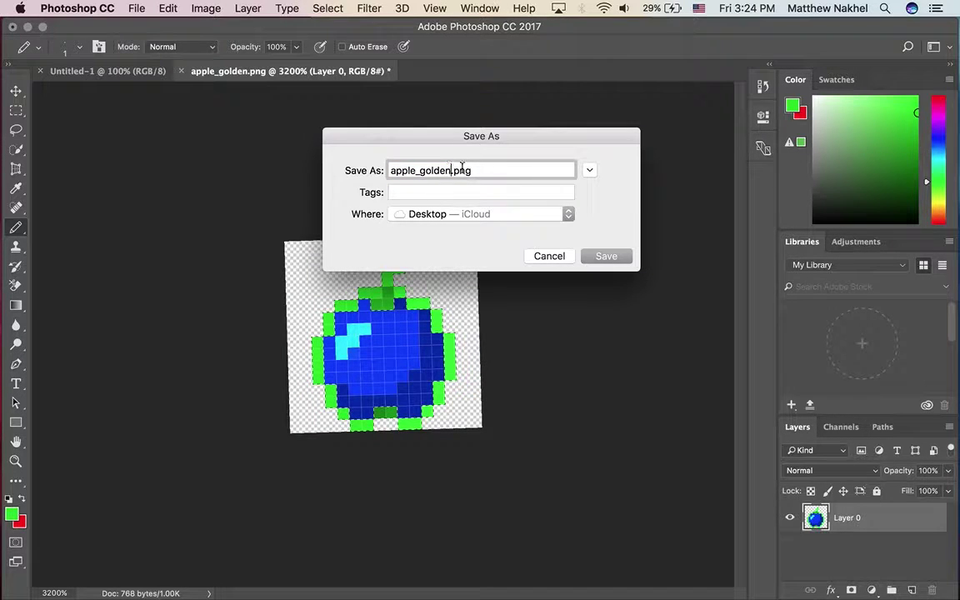
{"action": "left_click", "coordinate": [606, 255]}
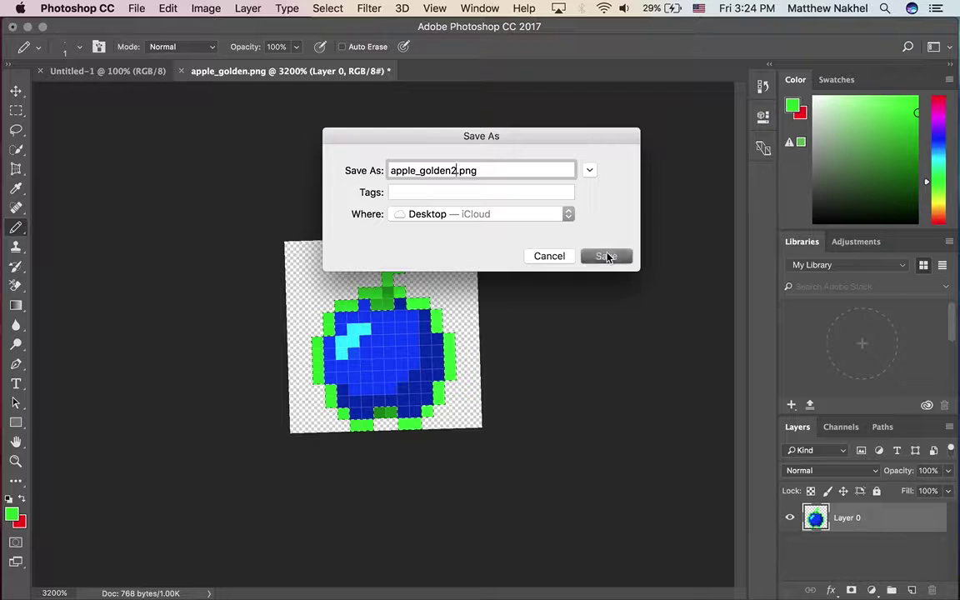
{"action": "left_click", "coordinate": [13, 27]}
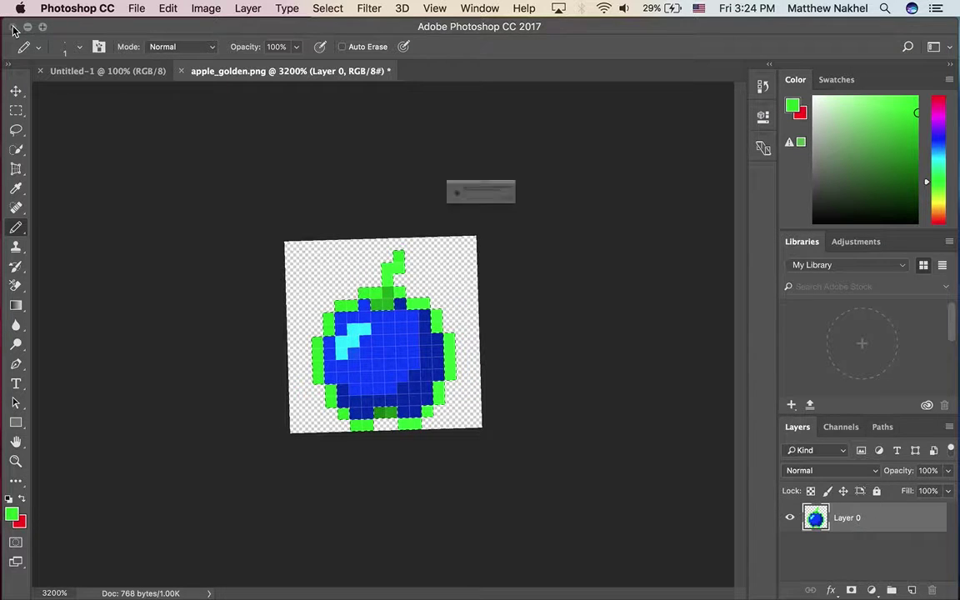
{"action": "left_click", "coordinate": [430, 225]}
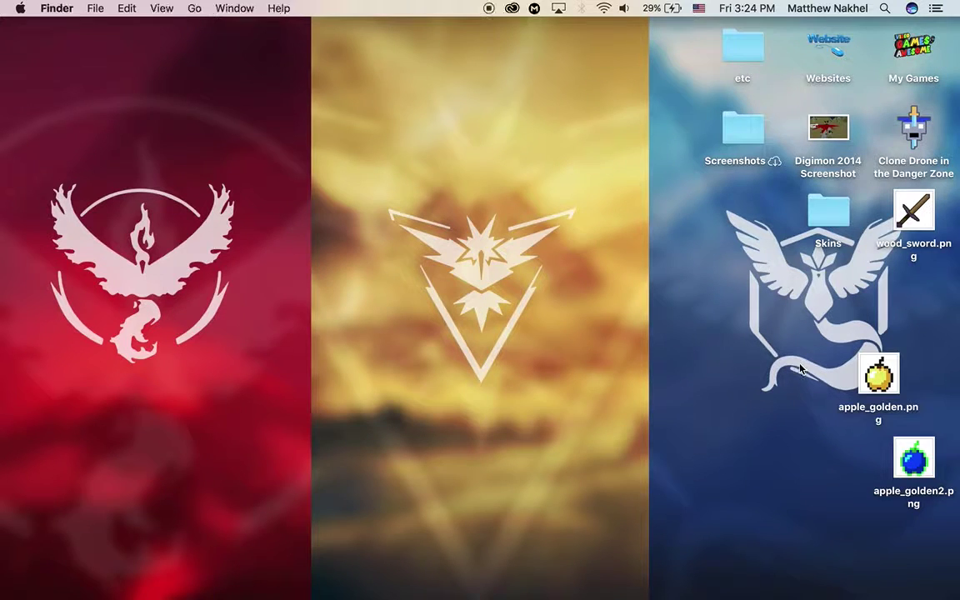
Open the original apple_golden.png from the desktop in Affinity Photo and switch its window to full screen.
{"action": "left_click", "coordinate": [914, 450]}
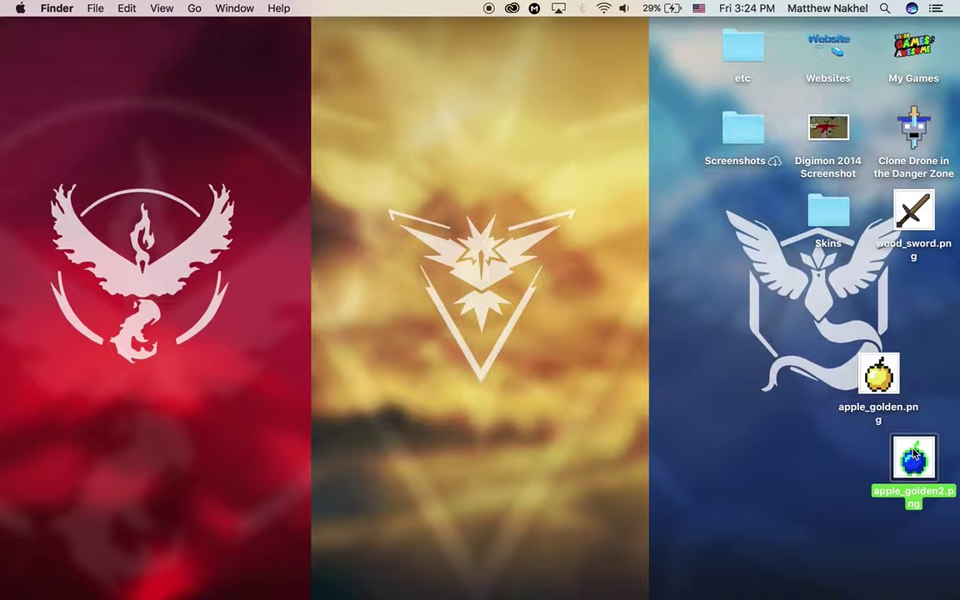
{"action": "right_click", "coordinate": [876, 367]}
{"action": "mouse_move", "coordinate": [777, 284]}
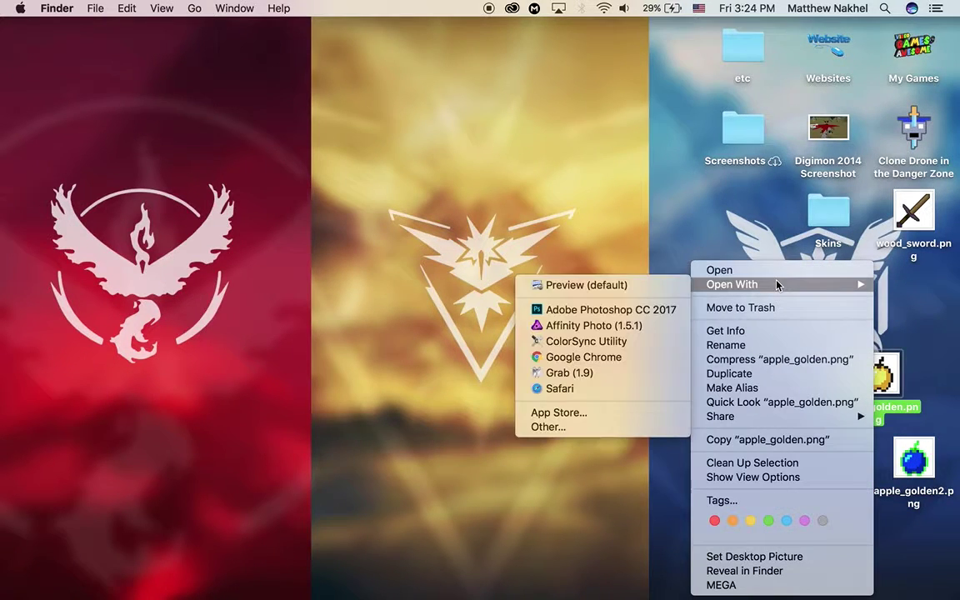
{"action": "left_click", "coordinate": [642, 325]}
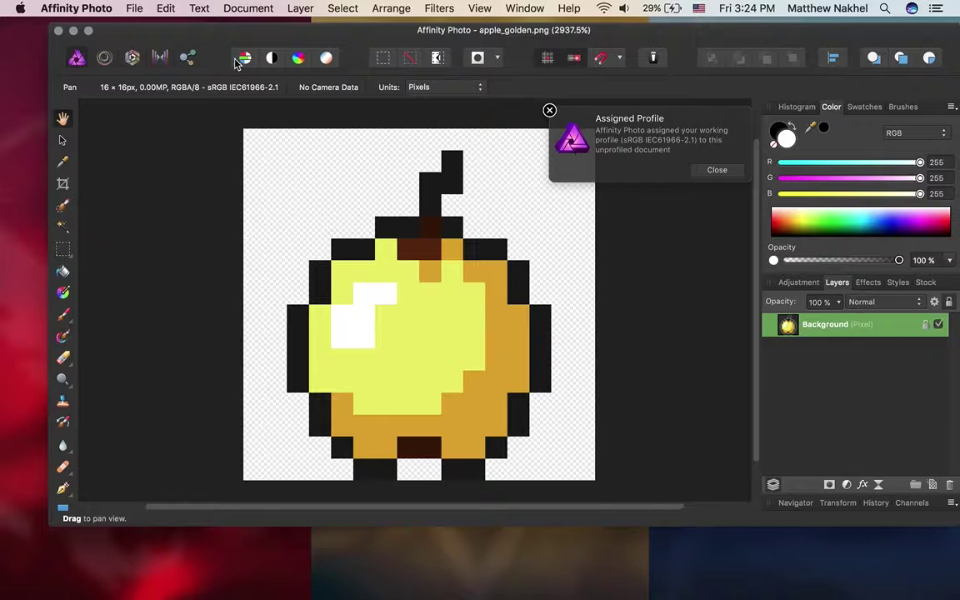
{"action": "left_click", "coordinate": [87, 31]}
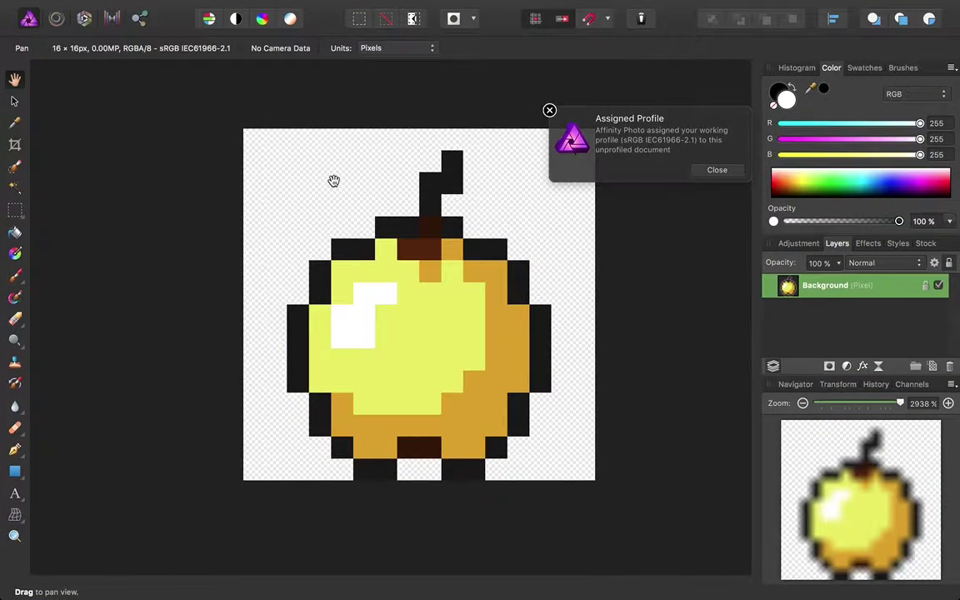
{"action": "scroll", "coordinate": [452, 268], "scroll_direction": "down", "scroll_amount": 5}
{"action": "scroll", "coordinate": [451, 267], "scroll_direction": "up", "scroll_amount": 3}
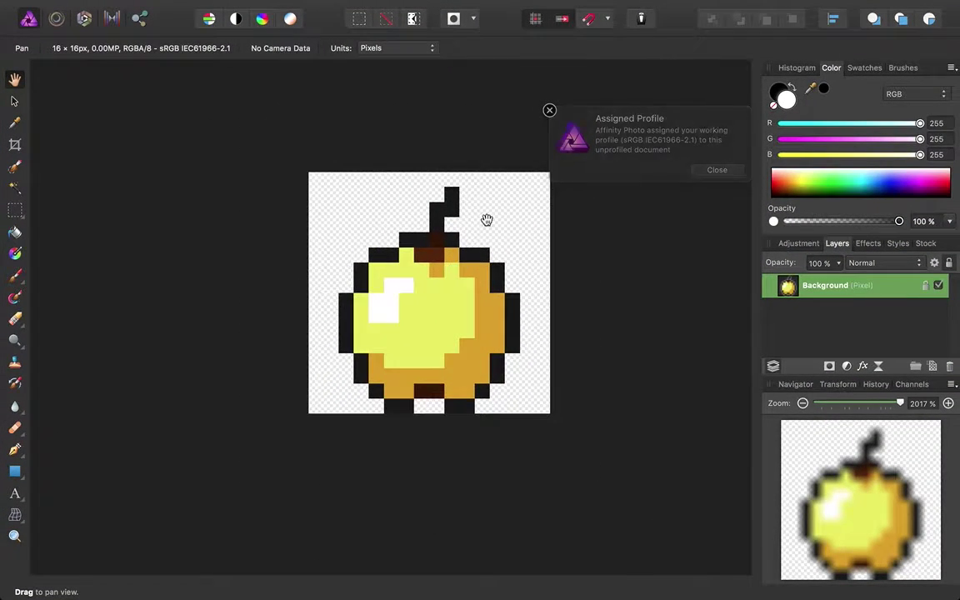
{"action": "scroll", "coordinate": [490, 250], "scroll_direction": "down", "scroll_amount": 4}
{"action": "scroll", "coordinate": [490, 250], "scroll_direction": "up", "scroll_amount": 4}
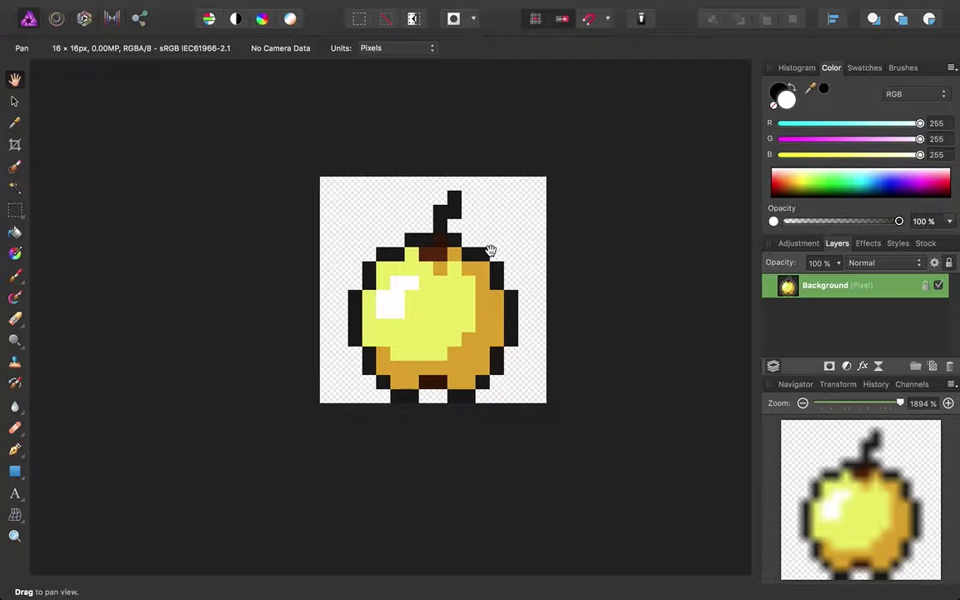
{"action": "mouse_move", "coordinate": [341, 7]}
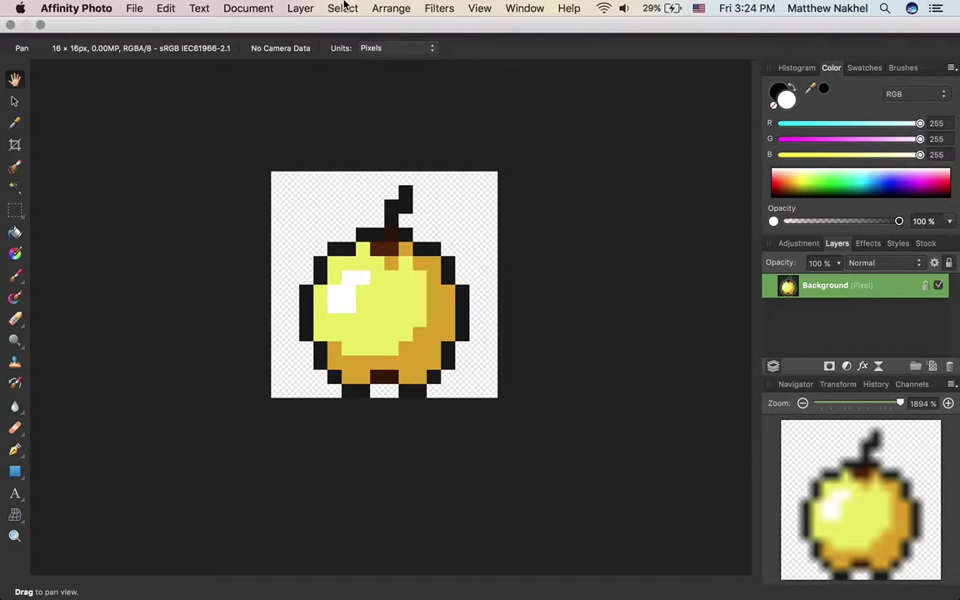
{"action": "left_click", "coordinate": [298, 8]}
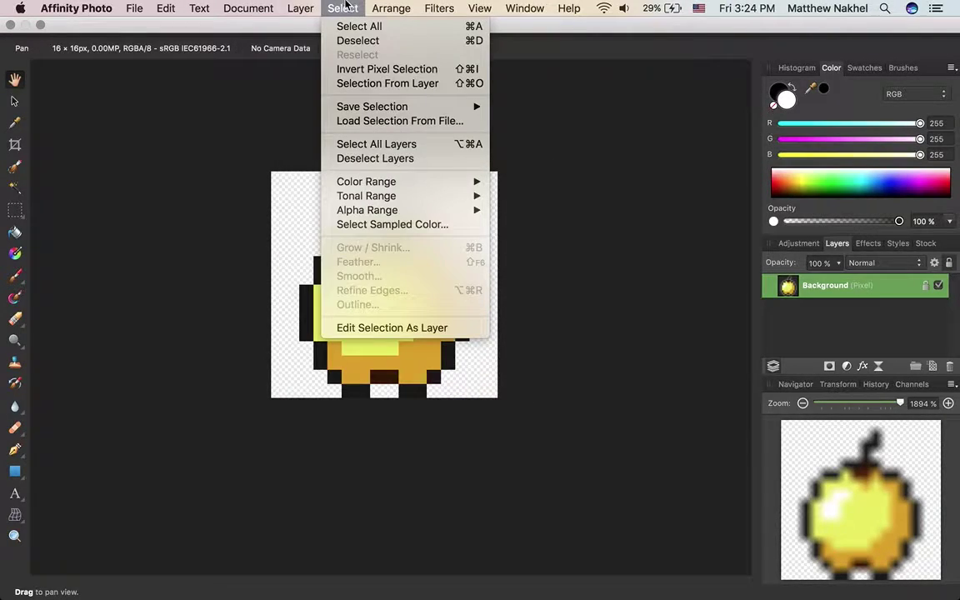
{"action": "left_click", "coordinate": [300, 90]}
{"action": "scroll", "coordinate": [342, 136], "scroll_direction": "down", "scroll_amount": 1}
{"action": "scroll", "coordinate": [343, 135], "scroll_direction": "up", "scroll_amount": 1}
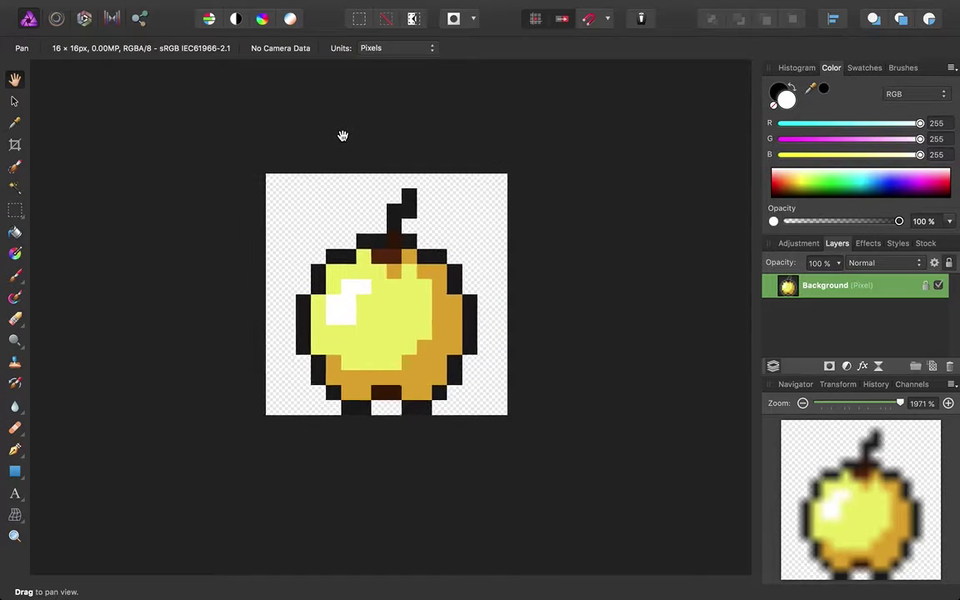
Select the apple's orange shading along its right and lower edges with the Flood Select tool at 20 % tolerance.
{"action": "left_click", "coordinate": [18, 190]}
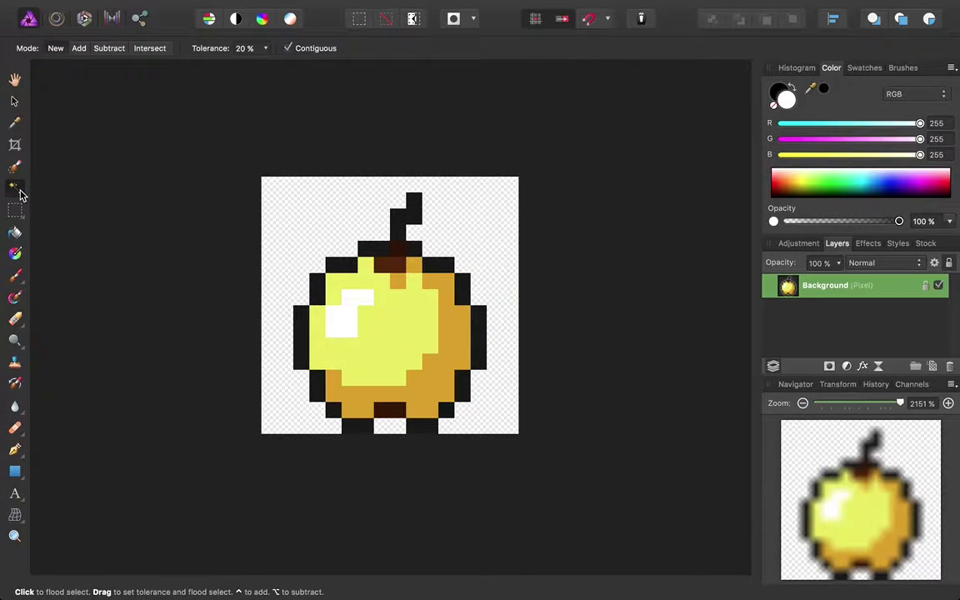
{"action": "left_click", "coordinate": [392, 293]}
{"action": "left_click", "coordinate": [348, 313]}
{"action": "left_click", "coordinate": [422, 334]}
{"action": "left_click", "coordinate": [469, 332]}
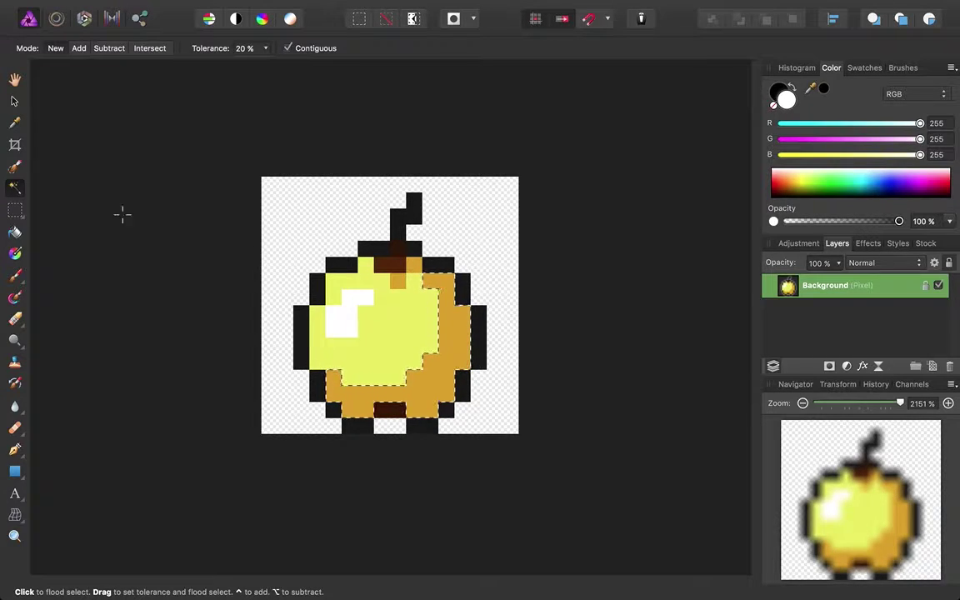
Paint the selected orange shading blue (RGB 0, 0, 255) with the Paint Brush, widening the brush to 5 px to finish.
{"action": "left_click", "coordinate": [15, 166]}
{"action": "left_click", "coordinate": [13, 280]}
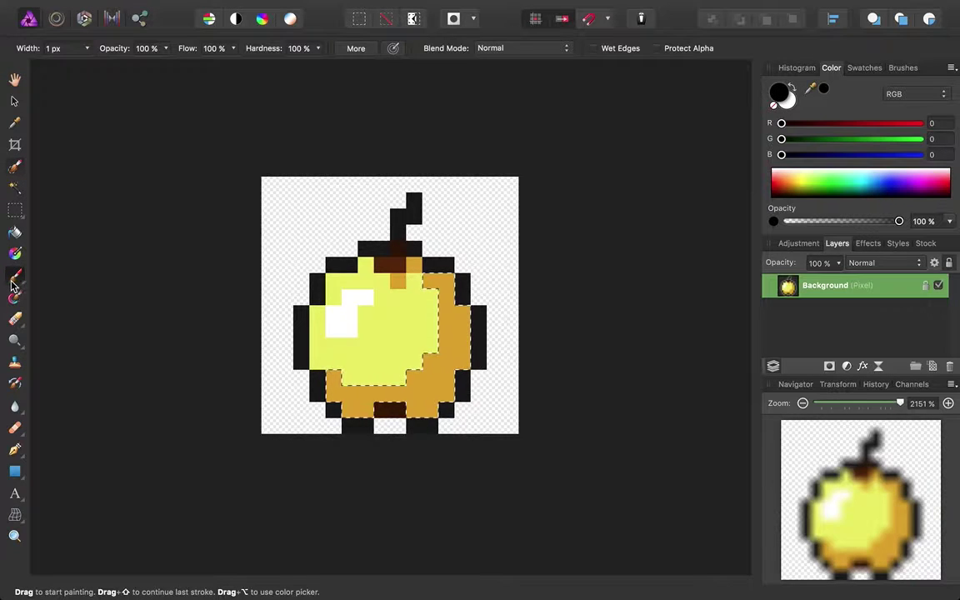
{"action": "left_click", "coordinate": [855, 155]}
{"action": "left_click_drag", "start_coordinate": [855, 155], "coordinate": [920, 155]}
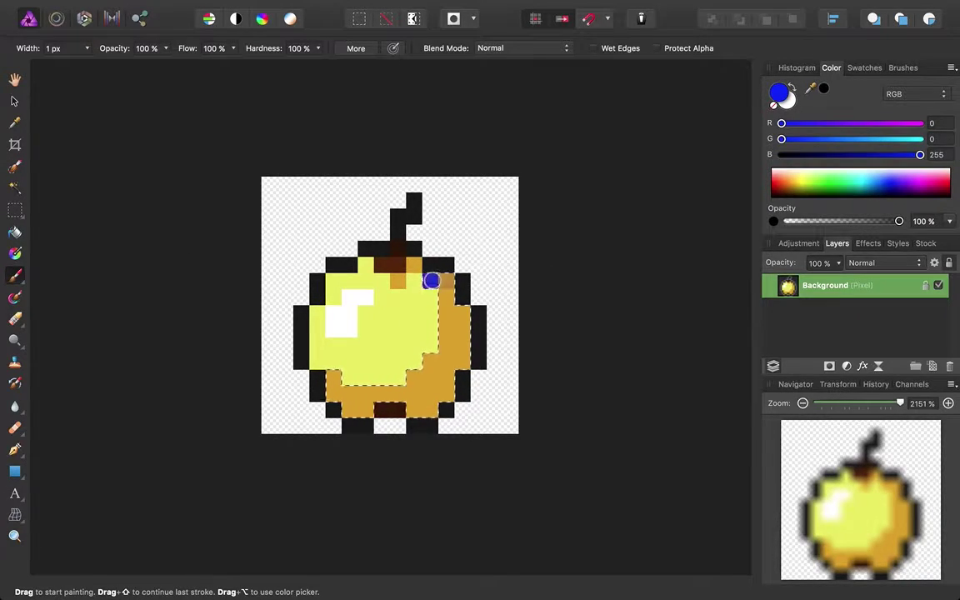
{"action": "left_click_drag", "start_coordinate": [431, 280], "coordinate": [454, 299]}
{"action": "mouse_move", "coordinate": [414, 402]}
{"action": "left_mouse_down"}
{"action": "mouse_move", "coordinate": [427, 366]}
{"action": "mouse_move", "coordinate": [390, 404]}
{"action": "mouse_move", "coordinate": [342, 389]}
{"action": "mouse_move", "coordinate": [340, 375]}
{"action": "mouse_move", "coordinate": [335, 391]}
{"action": "mouse_move", "coordinate": [373, 412]}
{"action": "mouse_move", "coordinate": [427, 398]}
{"action": "mouse_move", "coordinate": [434, 367]}
{"action": "left_mouse_up"}
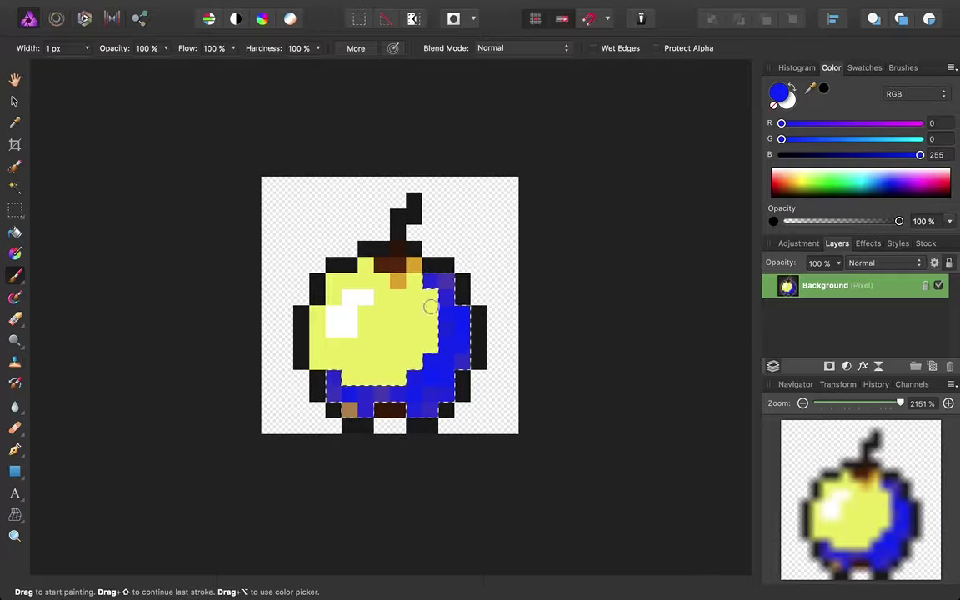
{"action": "left_click_drag", "start_coordinate": [448, 282], "coordinate": [474, 333]}
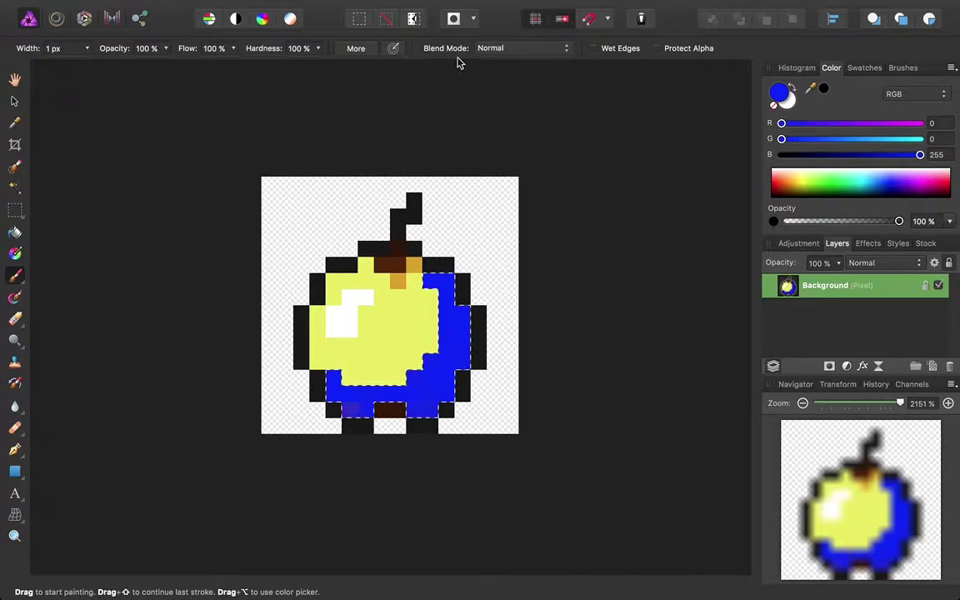
{"action": "left_click", "coordinate": [69, 47]}
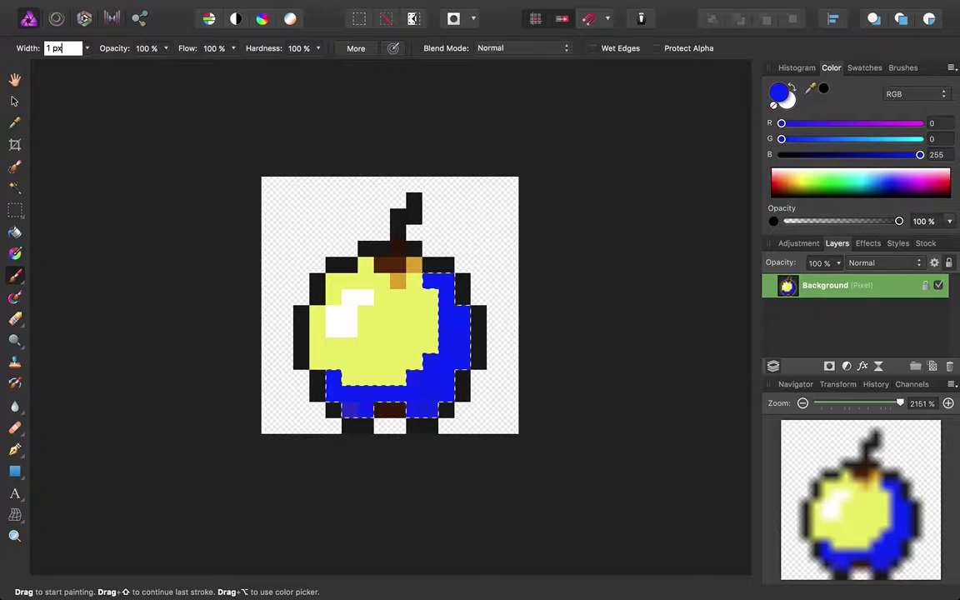
{"action": "key", "text": "Return"}
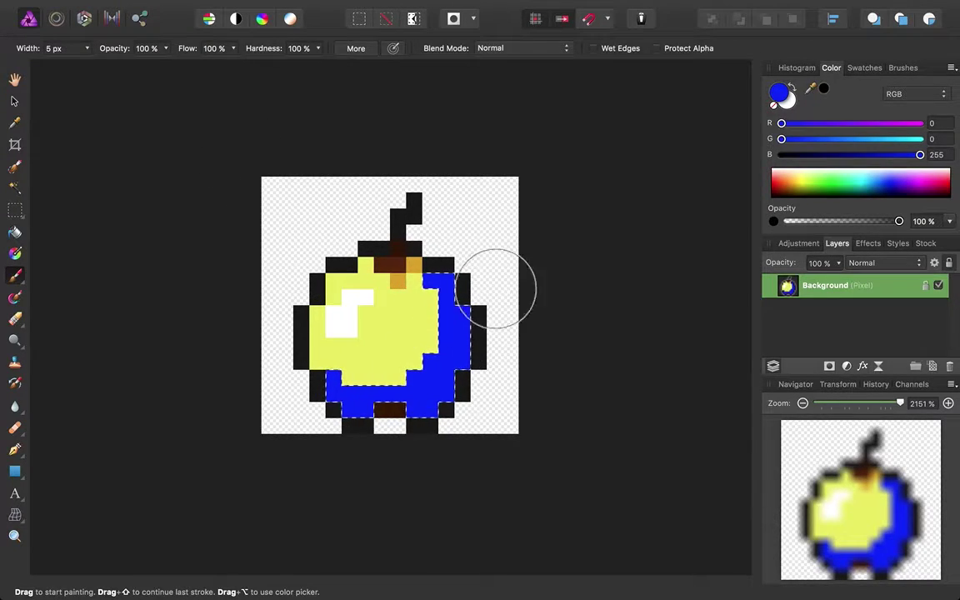
Flood-select the apple's yellow body and paint it cyan (RGB 0, 255, 255) with the 5 px Paint Brush.
{"action": "left_click", "coordinate": [15, 188]}
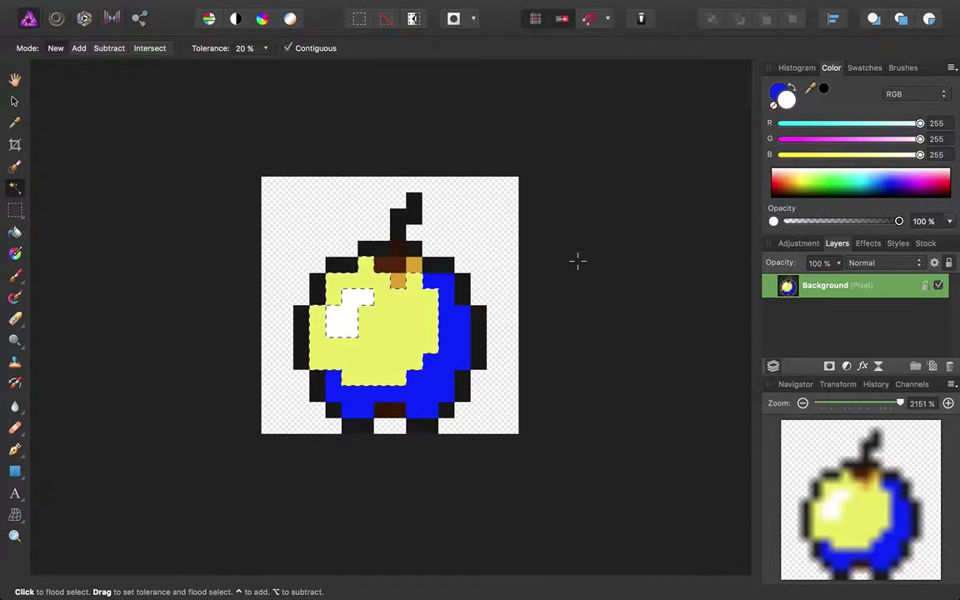
{"action": "left_click", "coordinate": [15, 275]}
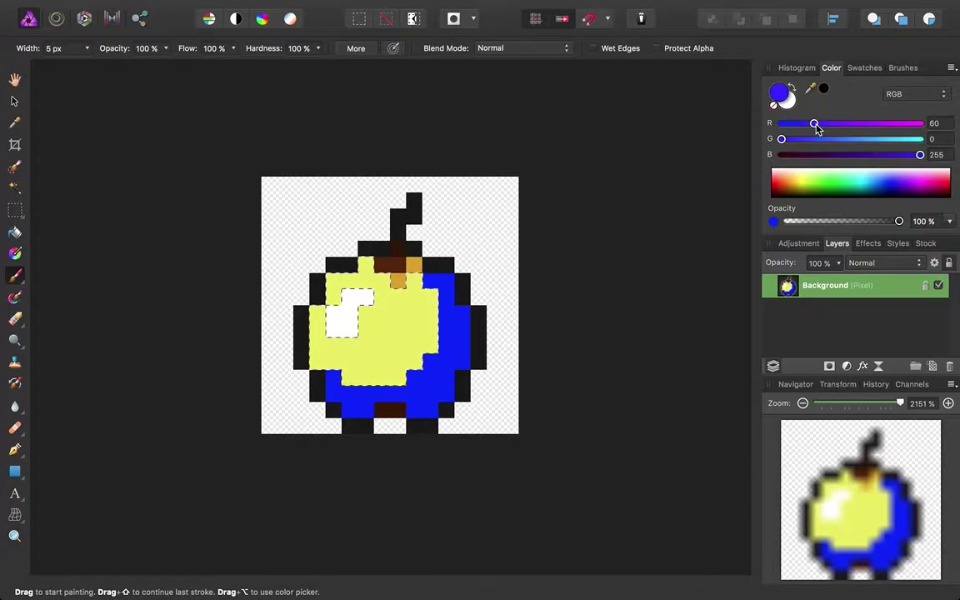
{"action": "left_click_drag", "start_coordinate": [854, 140], "coordinate": [920, 139]}
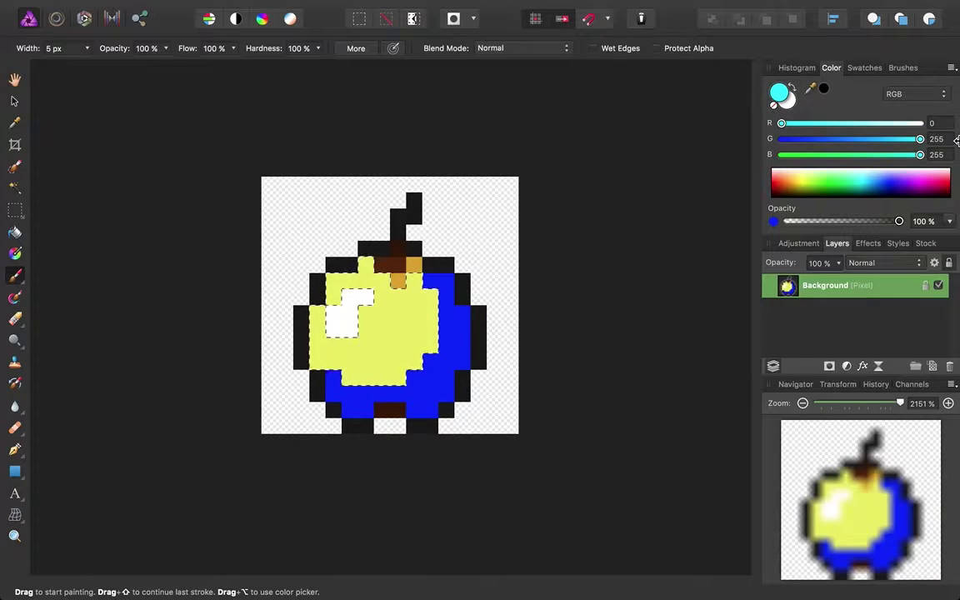
{"action": "left_click_drag", "start_coordinate": [450, 293], "coordinate": [353, 335]}
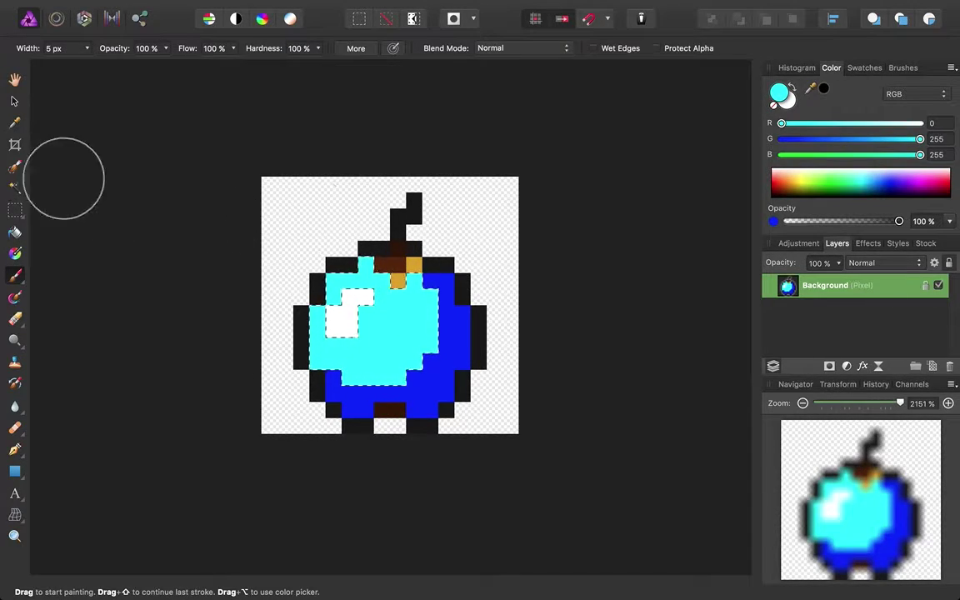
Try tinting the apple's white highlight pale cyan with red values of 122 and 145, and paint it back to white.
{"action": "left_click", "coordinate": [15, 187]}
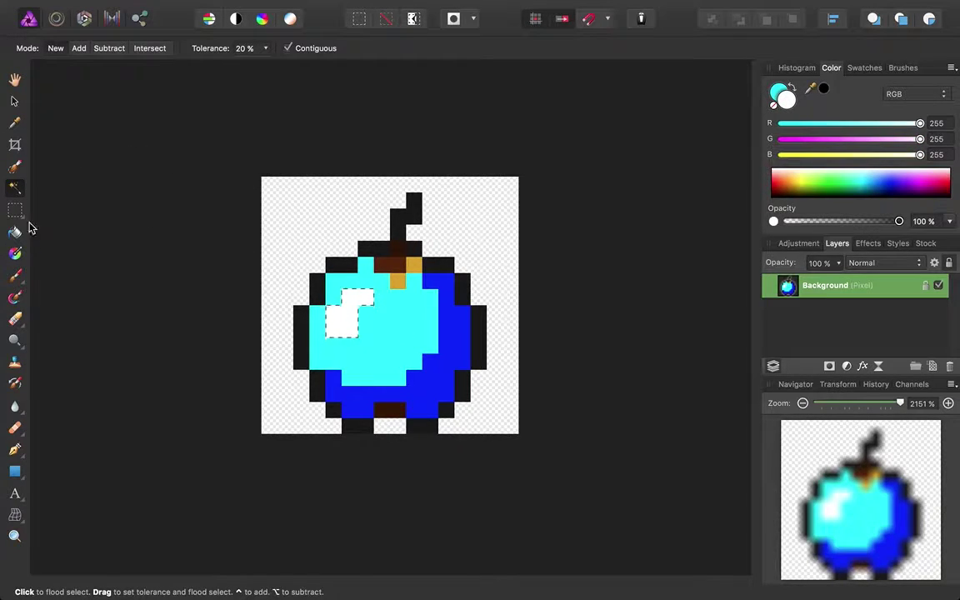
{"action": "left_click", "coordinate": [15, 275]}
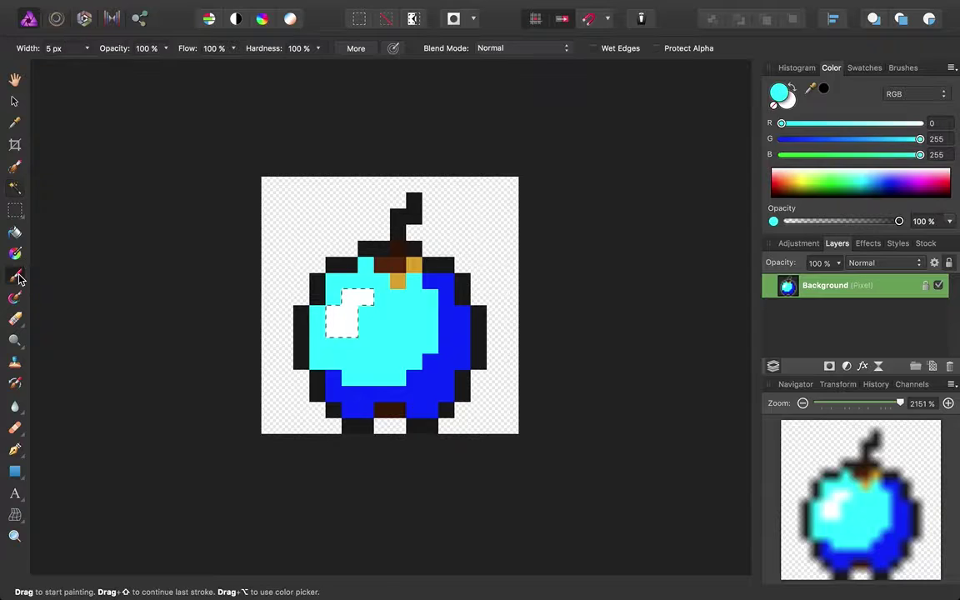
{"action": "left_click_drag", "start_coordinate": [830, 123], "coordinate": [847, 124]}
{"action": "left_click_drag", "start_coordinate": [428, 300], "coordinate": [334, 342]}
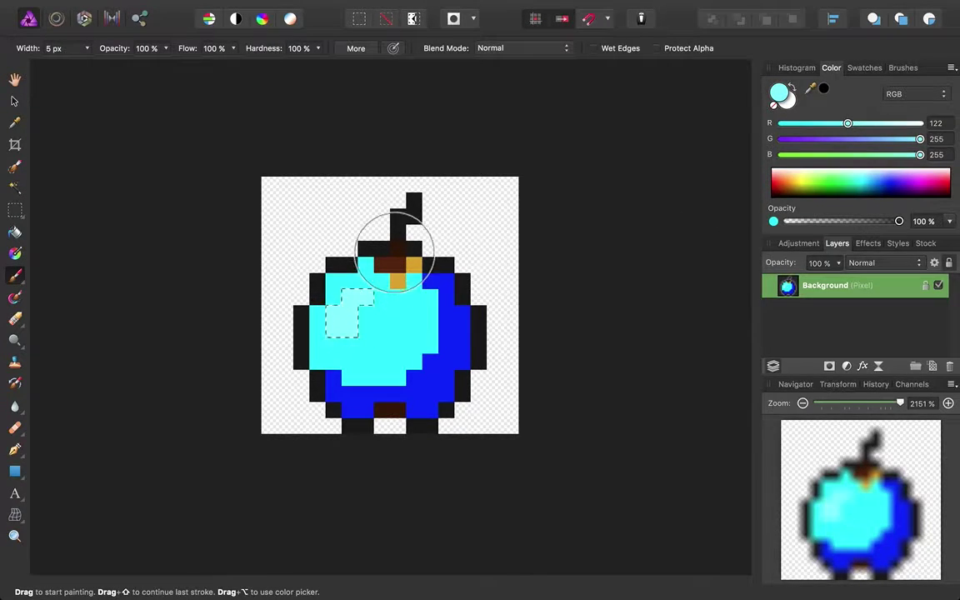
{"action": "left_click_drag", "start_coordinate": [843, 128], "coordinate": [859, 127]}
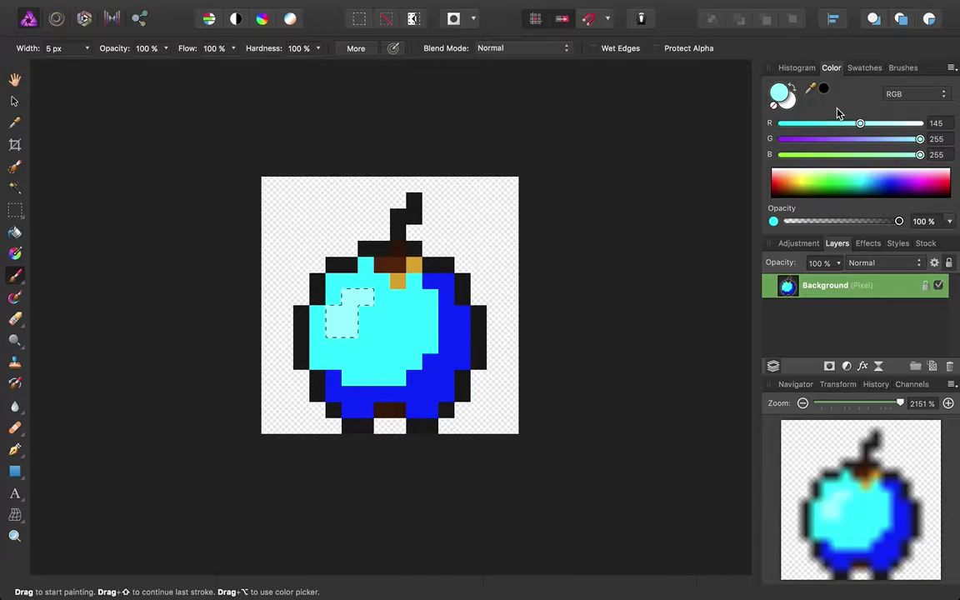
{"action": "left_click_drag", "start_coordinate": [860, 123], "coordinate": [949, 120]}
{"action": "left_click_drag", "start_coordinate": [311, 342], "coordinate": [359, 296]}
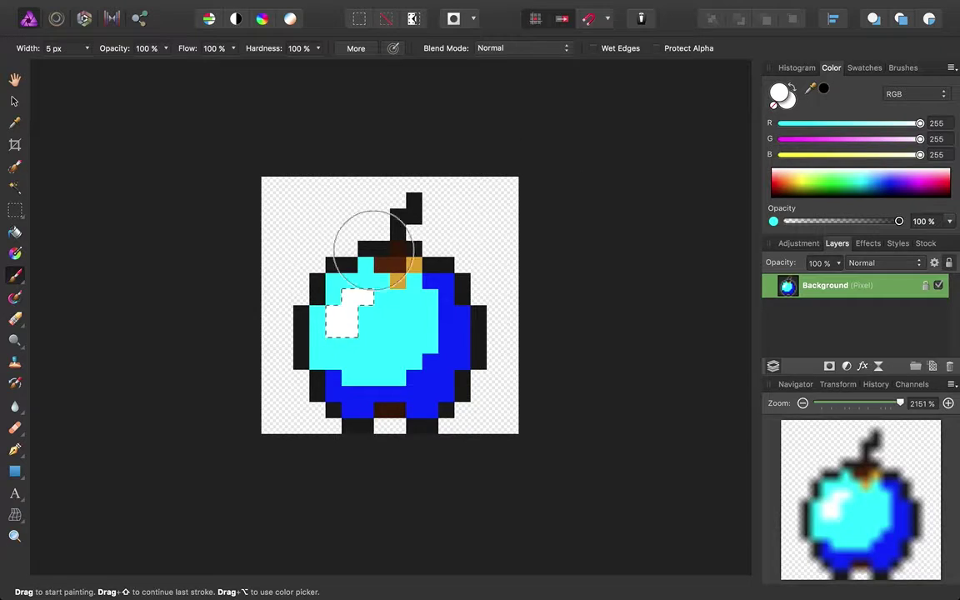
Flood-select the black outline segment along the top-left shoulder of the apple.
{"action": "left_click", "coordinate": [14, 189]}
{"action": "left_click", "coordinate": [334, 279]}
{"action": "key", "text": "super+d"}
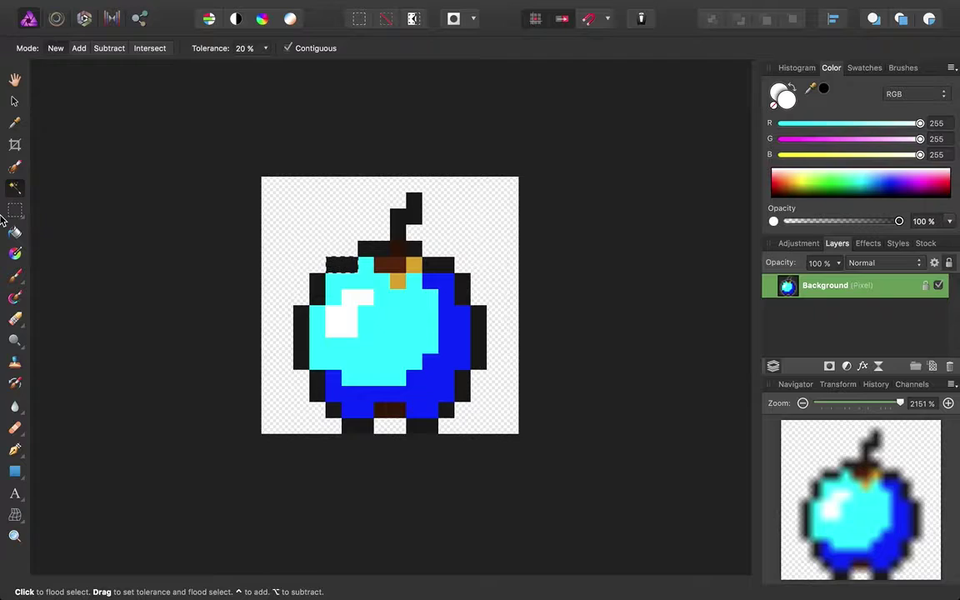
{"action": "key", "text": "w"}
{"action": "key", "text": "s"}
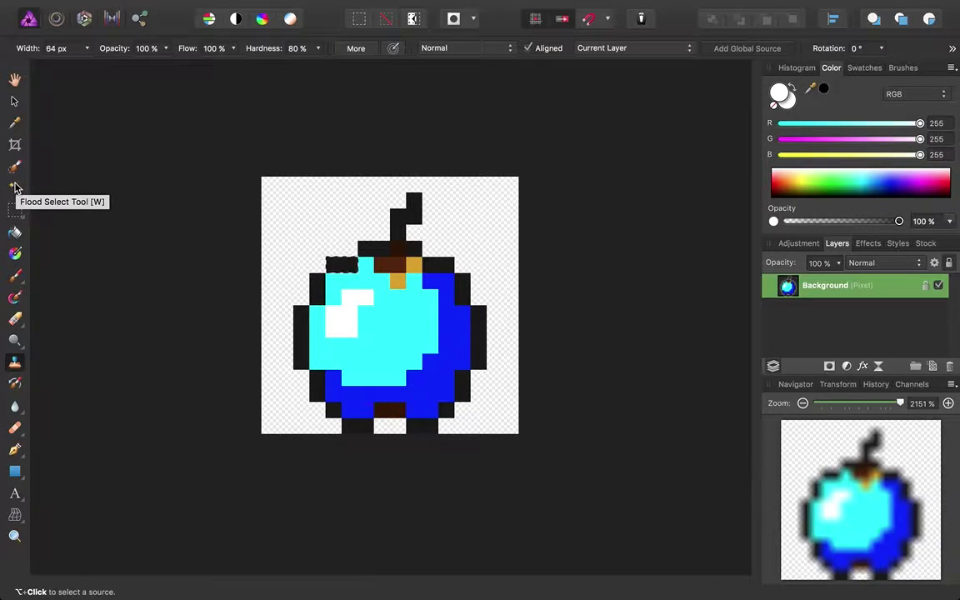
{"action": "left_click", "coordinate": [15, 188]}
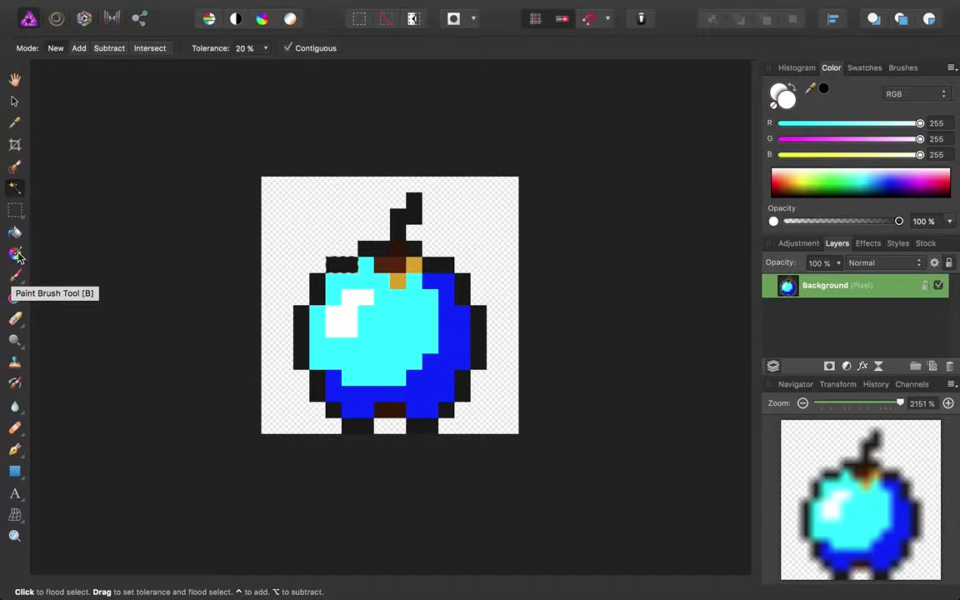
Set the brush colour to green (RGB 0, 255, 0) and paint the selected outline segment with the 5 px Paint Brush.
{"action": "key", "text": "b"}
{"action": "left_click", "coordinate": [333, 263]}
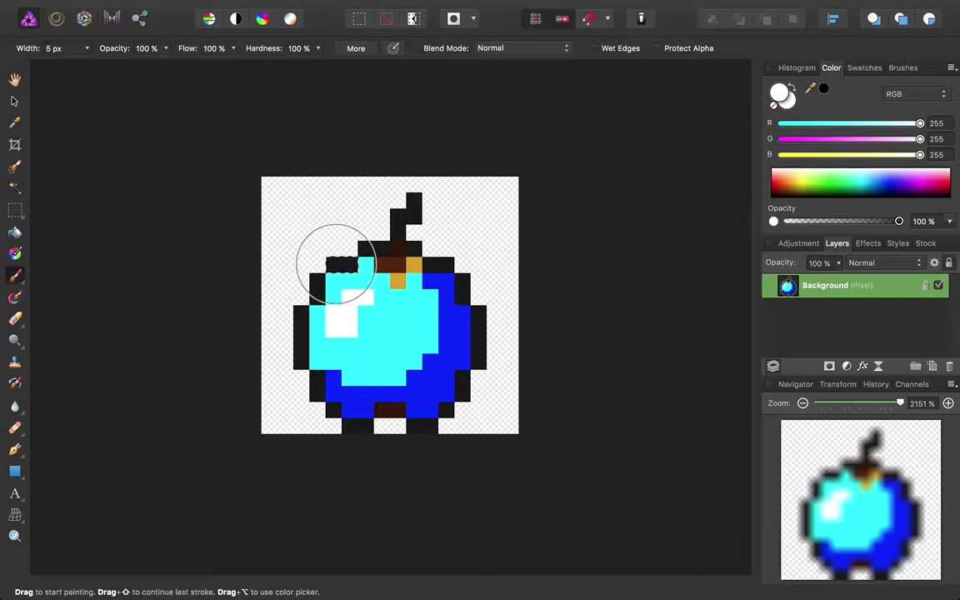
{"action": "left_click", "coordinate": [848, 124]}
{"action": "left_click_drag", "start_coordinate": [848, 125], "coordinate": [750, 128]}
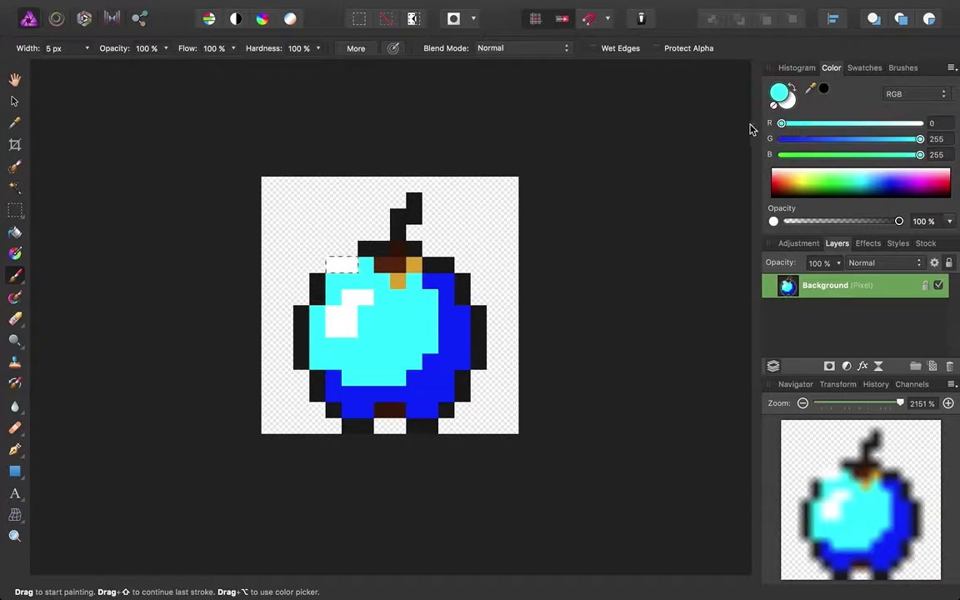
{"action": "left_click", "coordinate": [781, 154]}
{"action": "mouse_move", "coordinate": [339, 234]}
{"action": "left_mouse_down"}
{"action": "mouse_move", "coordinate": [345, 261]}
{"action": "mouse_move", "coordinate": [343, 234]}
{"action": "left_mouse_up"}
Flood-select the two black outline segments down the apple's upper and middle left side and paint them green.
{"action": "key", "text": "b"}
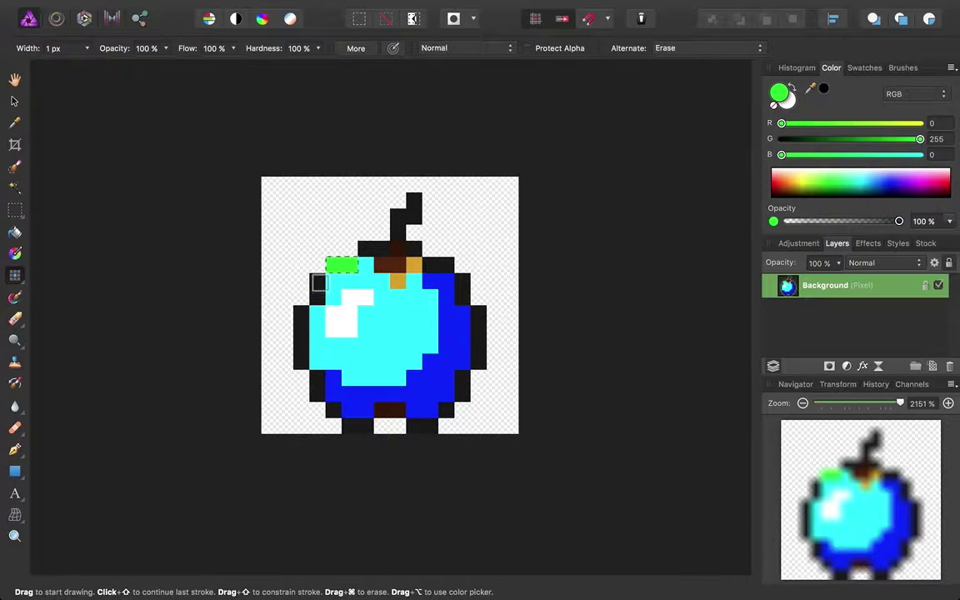
{"action": "key", "text": "w"}
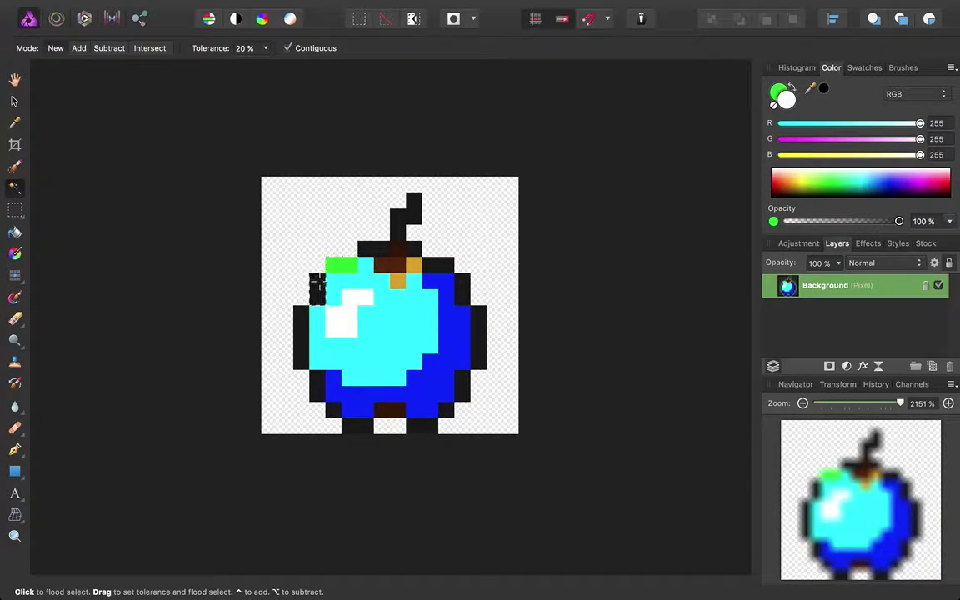
{"action": "key", "text": "b"}
{"action": "left_click", "coordinate": [316, 285]}
{"action": "key", "text": "w"}
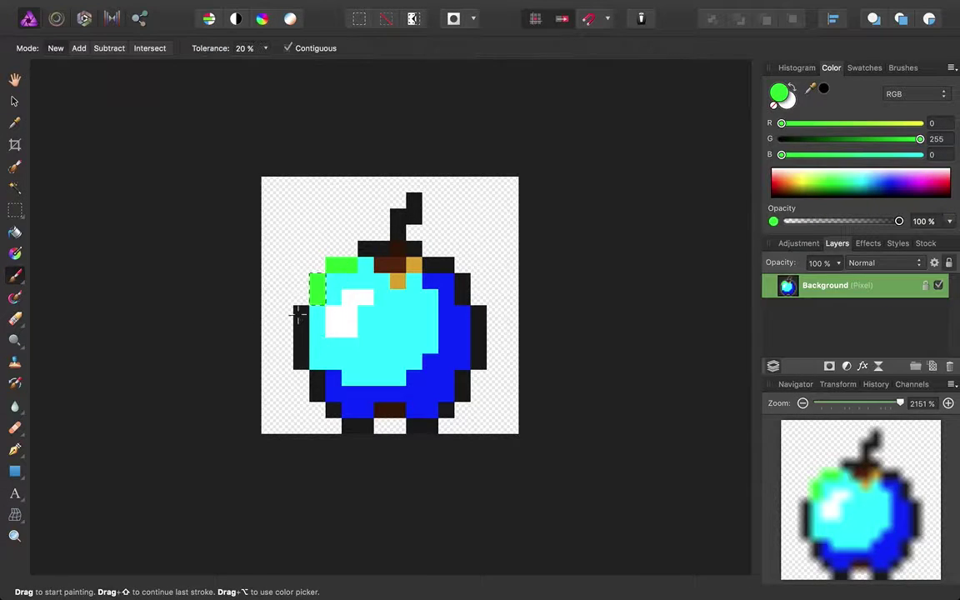
{"action": "left_click", "coordinate": [300, 314]}
{"action": "key", "text": "b"}
{"action": "left_click", "coordinate": [305, 345]}
Flood-select the lower-left outline segment and the corner pixel below it, and paint both green.
{"action": "key", "text": "w"}
{"action": "left_click", "coordinate": [318, 382]}
{"action": "key", "text": "b"}
{"action": "left_click", "coordinate": [326, 391]}
{"action": "key", "text": "w"}
{"action": "left_click", "coordinate": [338, 412]}
{"action": "key", "text": "b"}
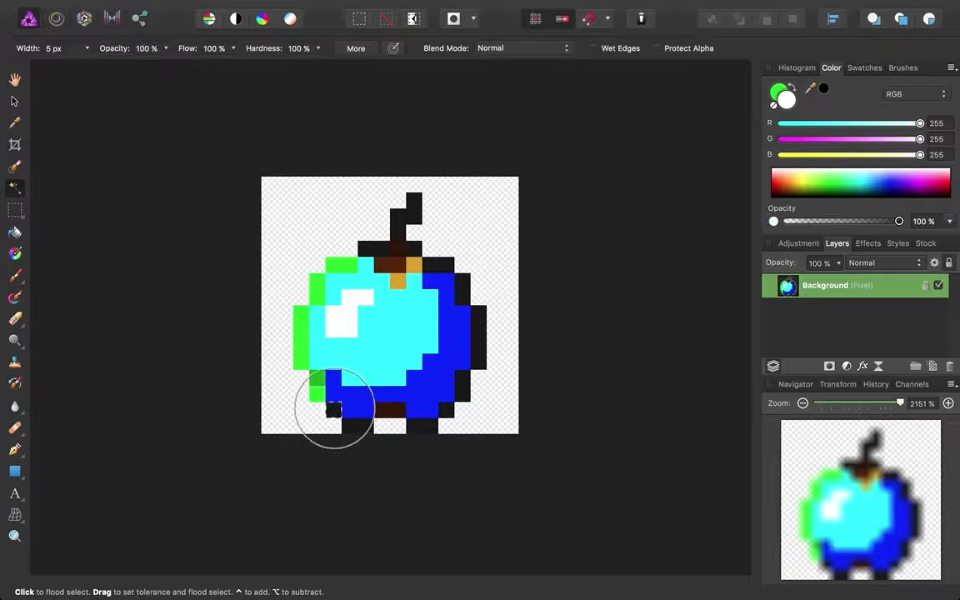
{"action": "left_click", "coordinate": [349, 429]}
{"action": "key", "text": "w"}
{"action": "key", "text": "b"}
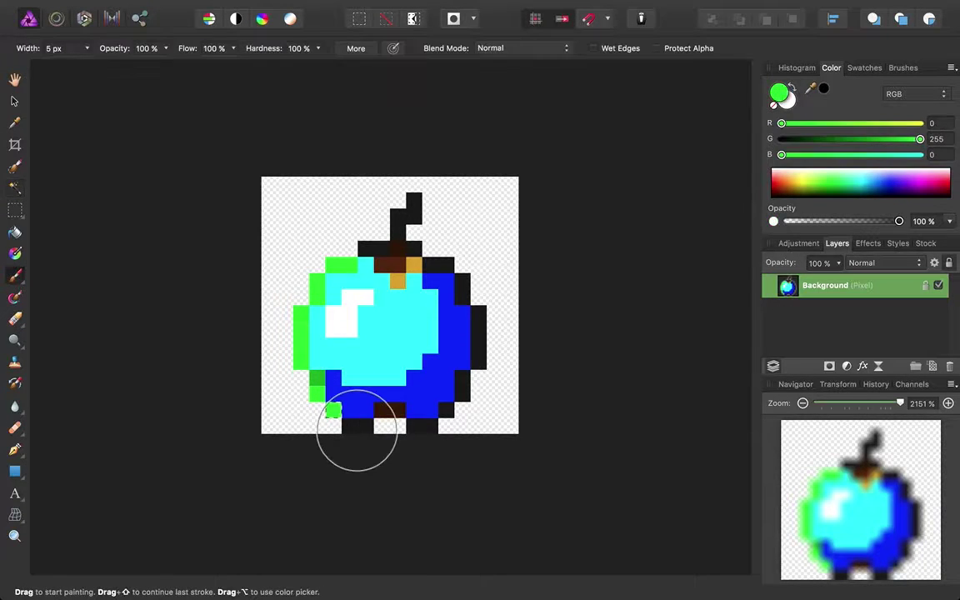
Flood-select the two black segments at the apple's base and the brown patch between them, and paint them green.
{"action": "key", "text": "w"}
{"action": "left_click", "coordinate": [357, 427]}
{"action": "key", "text": "b"}
{"action": "left_click_drag", "start_coordinate": [356, 427], "coordinate": [424, 419]}
{"action": "key", "text": "w"}
{"action": "left_click", "coordinate": [390, 409]}
{"action": "key", "text": "b"}
{"action": "key", "text": "w"}
{"action": "left_click", "coordinate": [422, 426]}
{"action": "key", "text": "b"}
{"action": "key", "text": "w"}
{"action": "key", "text": "b"}
Flood-select the lower-right outline segment and the corner pixel below it, and paint both green.
{"action": "key", "text": "w"}
{"action": "left_click", "coordinate": [457, 393]}
{"action": "key", "text": "b"}
{"action": "left_click_drag", "start_coordinate": [454, 398], "coordinate": [460, 385]}
{"action": "key", "text": "w"}
{"action": "left_click", "coordinate": [447, 408]}
{"action": "key", "text": "b"}
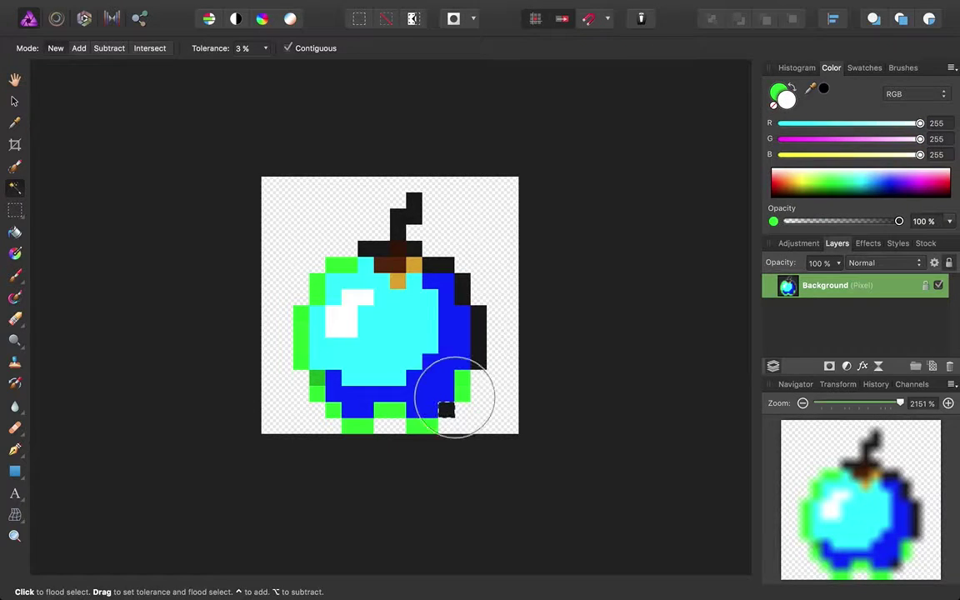
{"action": "left_click", "coordinate": [447, 407]}
Flood-select the black outline segments on the apple's middle and upper right side and paint them green.
{"action": "key", "text": "w"}
{"action": "left_click", "coordinate": [473, 371]}
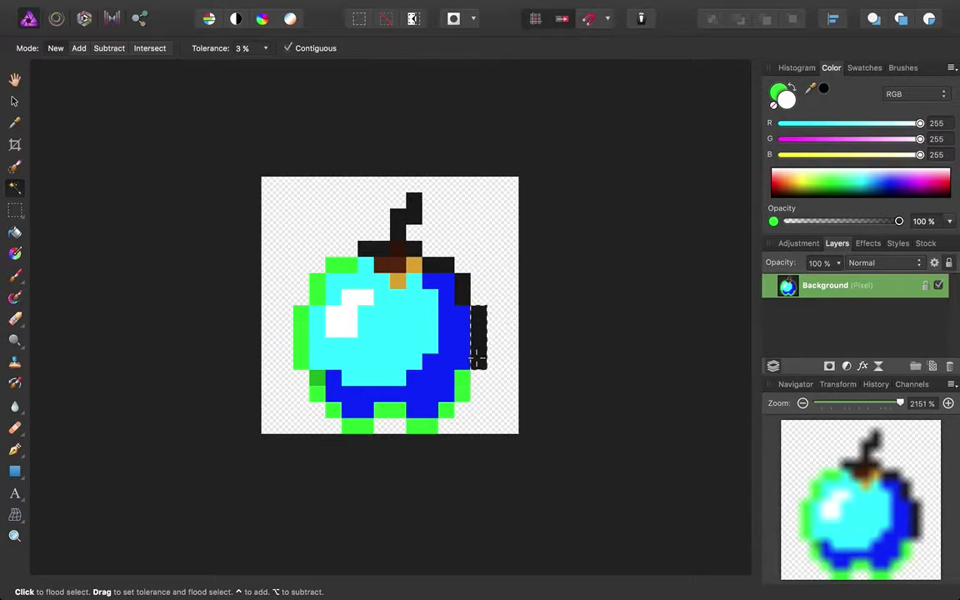
{"action": "key", "text": "b"}
{"action": "left_click_drag", "start_coordinate": [473, 365], "coordinate": [476, 354]}
{"action": "key", "text": "w"}
{"action": "left_click", "coordinate": [463, 290]}
{"action": "key", "text": "b"}
{"action": "left_click", "coordinate": [461, 295]}
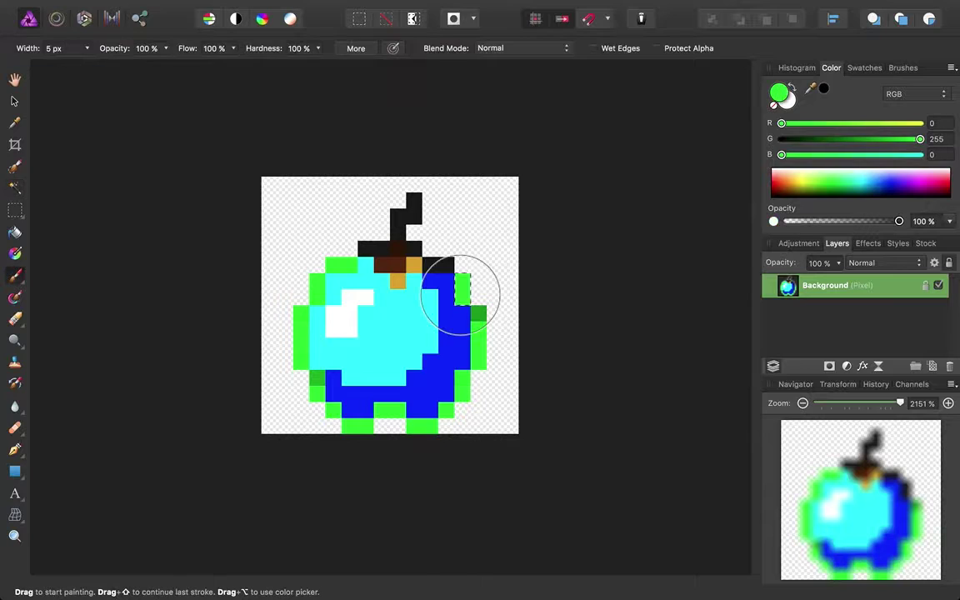
Flood-select the outline segment on the top-right shoulder and the black pixels left of the stem, and paint them green.
{"action": "key", "text": "w"}
{"action": "left_click", "coordinate": [443, 265]}
{"action": "key", "text": "b"}
{"action": "left_click_drag", "start_coordinate": [442, 266], "coordinate": [408, 274]}
{"action": "key", "text": "x"}
{"action": "key", "text": "w"}
{"action": "left_click", "coordinate": [400, 247]}
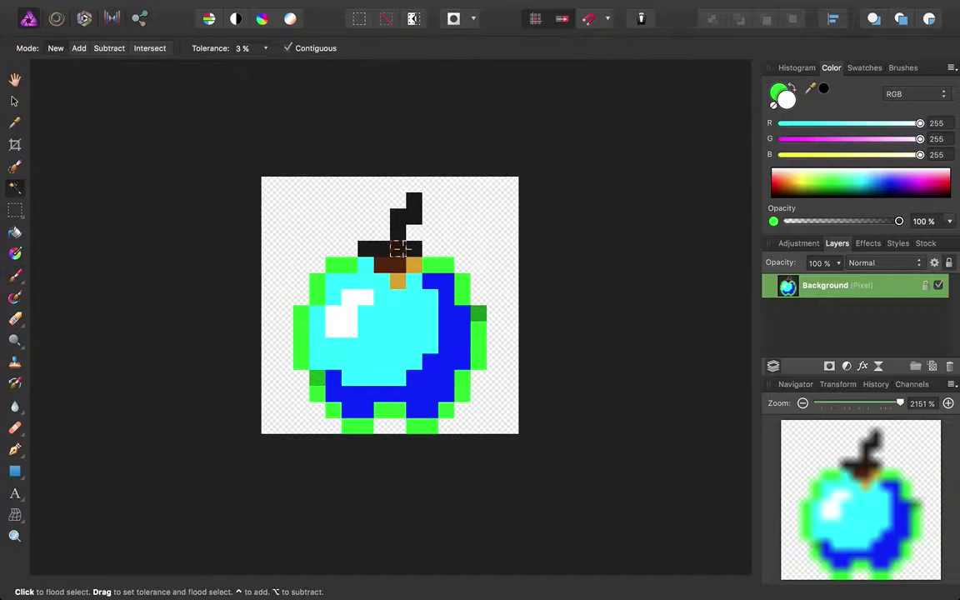
{"action": "left_click", "coordinate": [382, 250]}
{"action": "key", "text": "b"}
{"action": "left_click", "coordinate": [381, 249]}
Flood-select the black pixel right of the stem's base and the black stem itself, and paint both green.
{"action": "key", "text": "w"}
{"action": "left_click", "coordinate": [414, 249]}
{"action": "key", "text": "b"}
{"action": "key", "text": "b"}
{"action": "key", "text": "x"}
{"action": "left_click", "coordinate": [414, 247]}
{"action": "key", "text": "b"}
{"action": "key", "text": "x"}
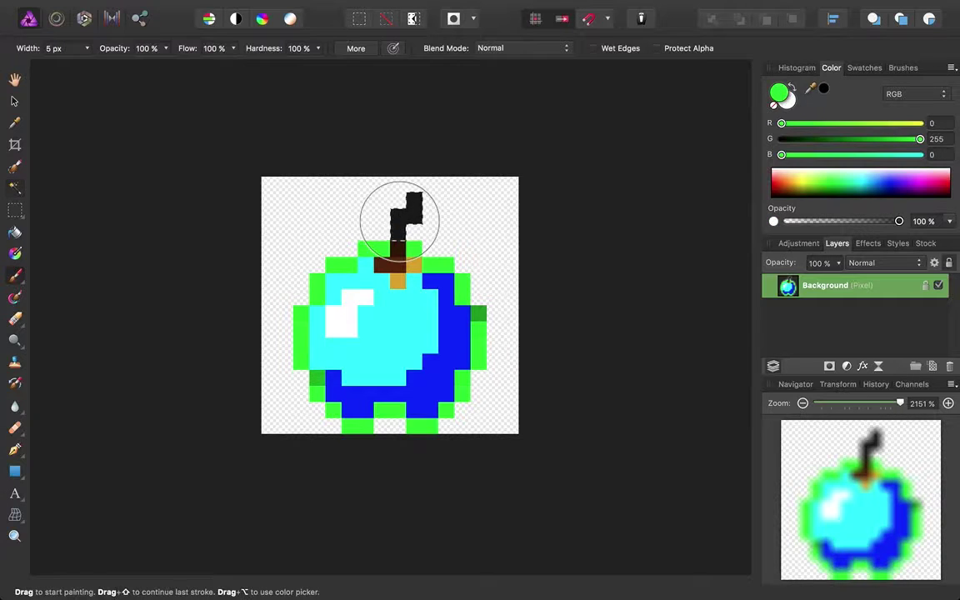
{"action": "left_click_drag", "start_coordinate": [392, 207], "coordinate": [418, 221]}
Flood-select the leftover dark green pixel on the apple's right edge and paint it bright green.
{"action": "key", "text": "b"}
{"action": "key", "text": "b"}
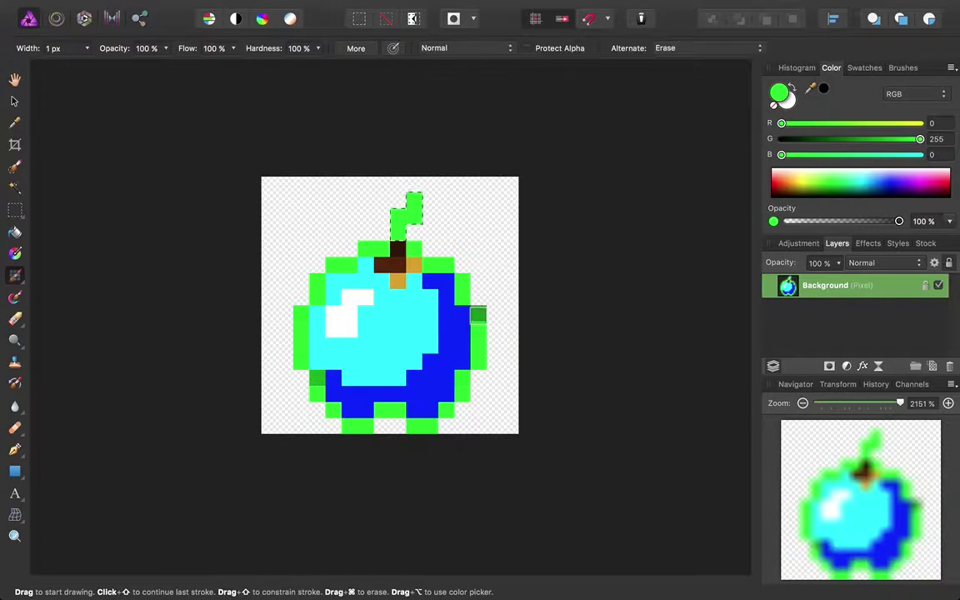
{"action": "key", "text": "w"}
{"action": "left_click", "coordinate": [478, 313]}
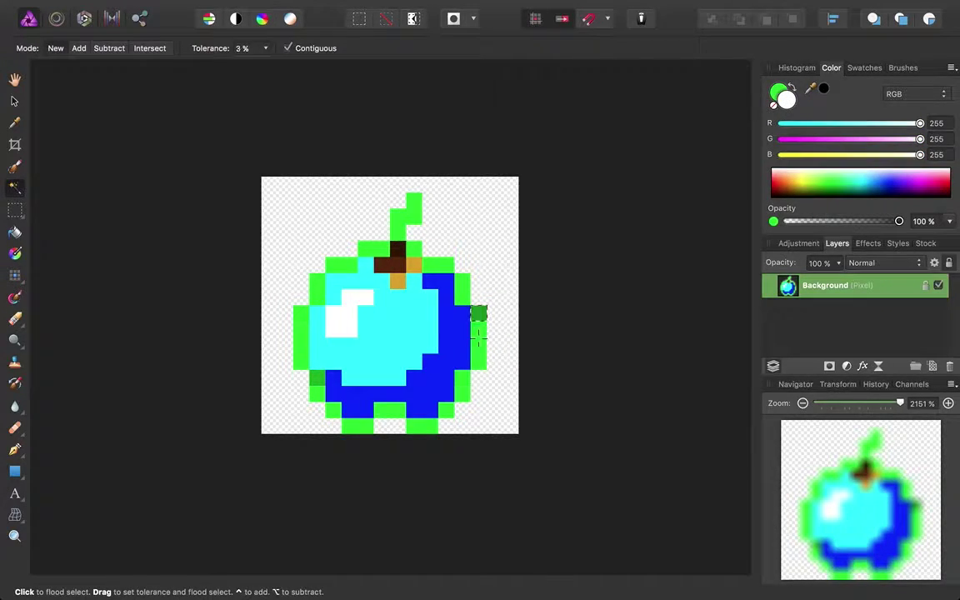
{"action": "key", "text": "b"}
{"action": "key", "text": "x"}
{"action": "left_click", "coordinate": [484, 316]}
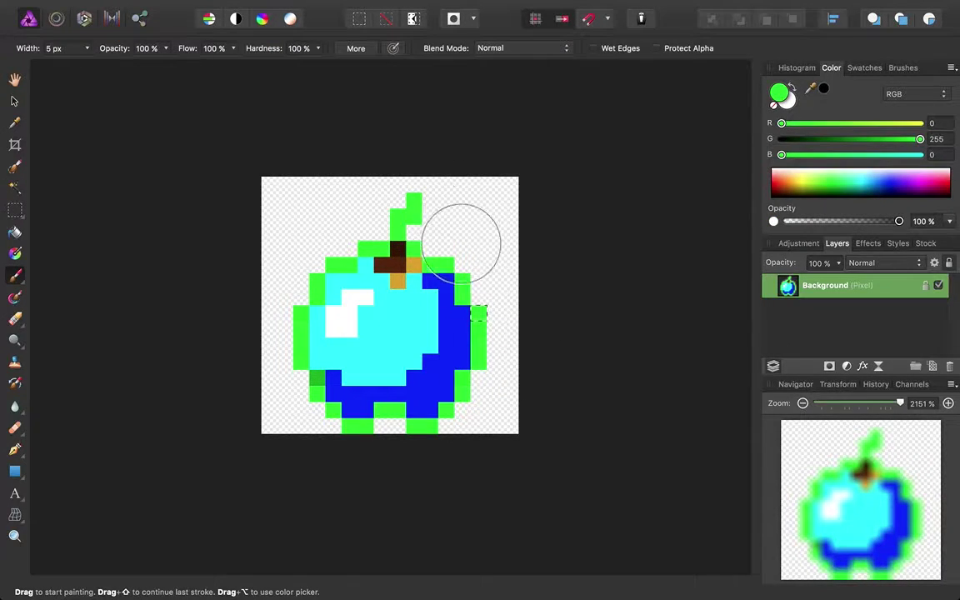
Flood-select the brown patch beneath the stem and the dark brown pixel above it, and paint them green.
{"action": "key", "text": "b"}
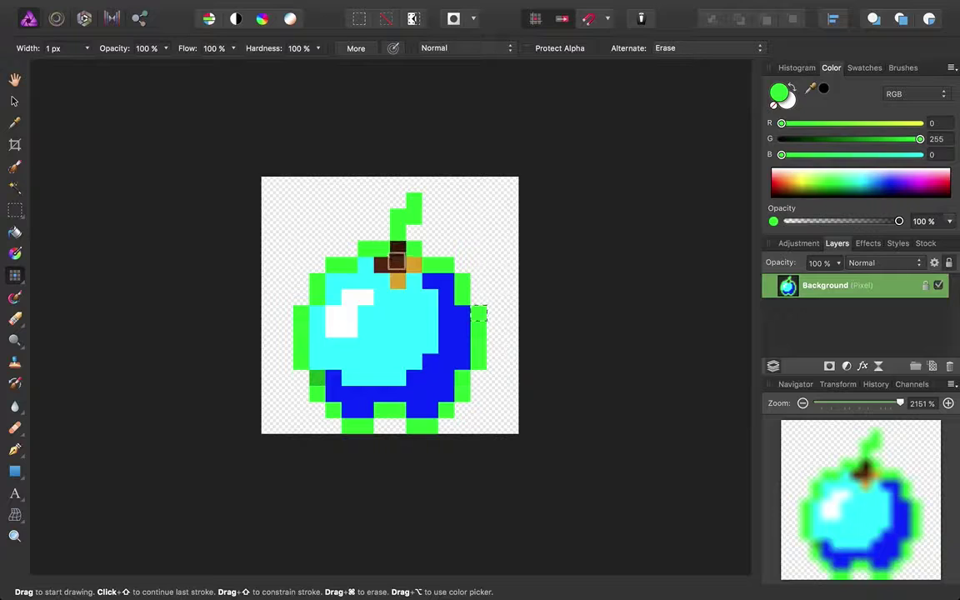
{"action": "key", "text": "w"}
{"action": "key", "text": "b"}
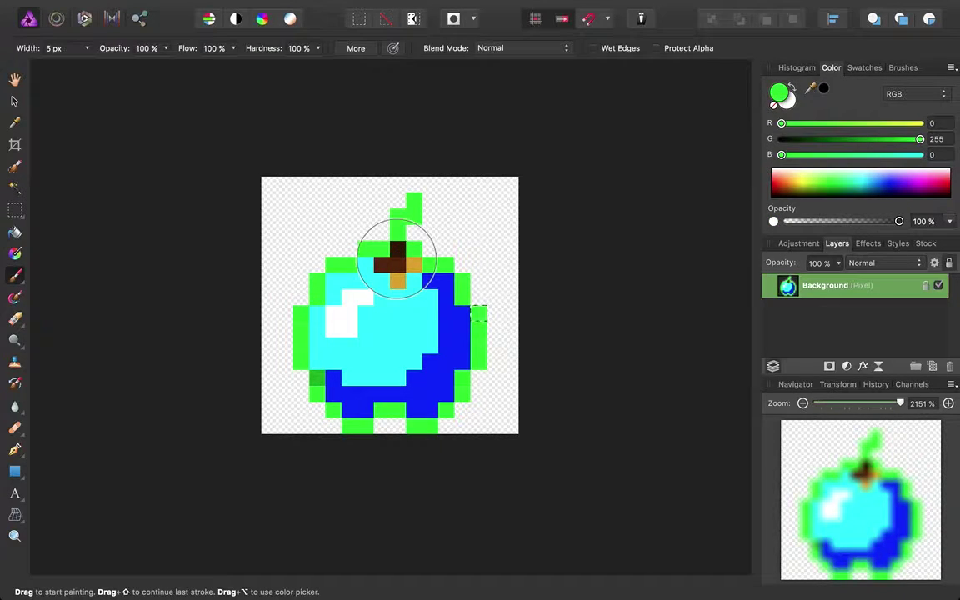
{"action": "key", "text": "w"}
{"action": "key", "text": "b"}
{"action": "key", "text": "w"}
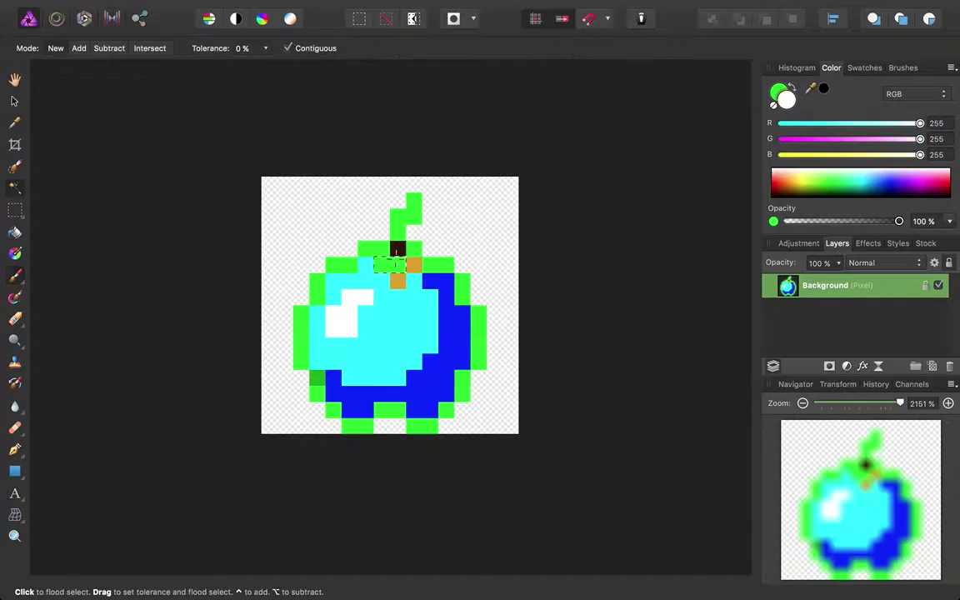
{"action": "key", "text": "b"}
{"action": "left_click", "coordinate": [400, 254]}
Flood-select the two remaining orange pixels beneath the stem and paint them green.
{"action": "key", "text": "w"}
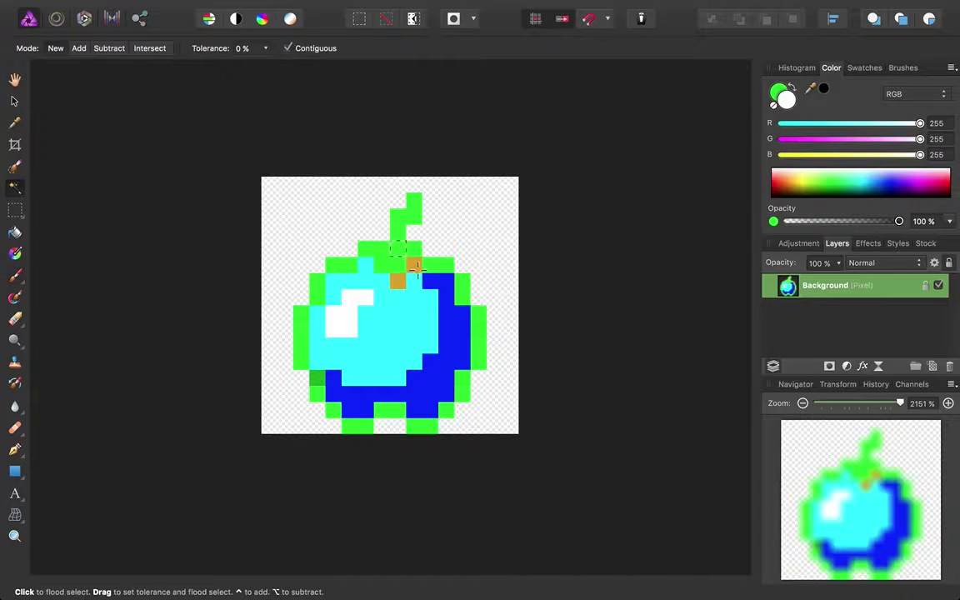
{"action": "key", "text": "b"}
{"action": "left_click", "coordinate": [409, 270]}
{"action": "key", "text": "w"}
{"action": "left_click", "coordinate": [397, 281]}
{"action": "key", "text": "b"}
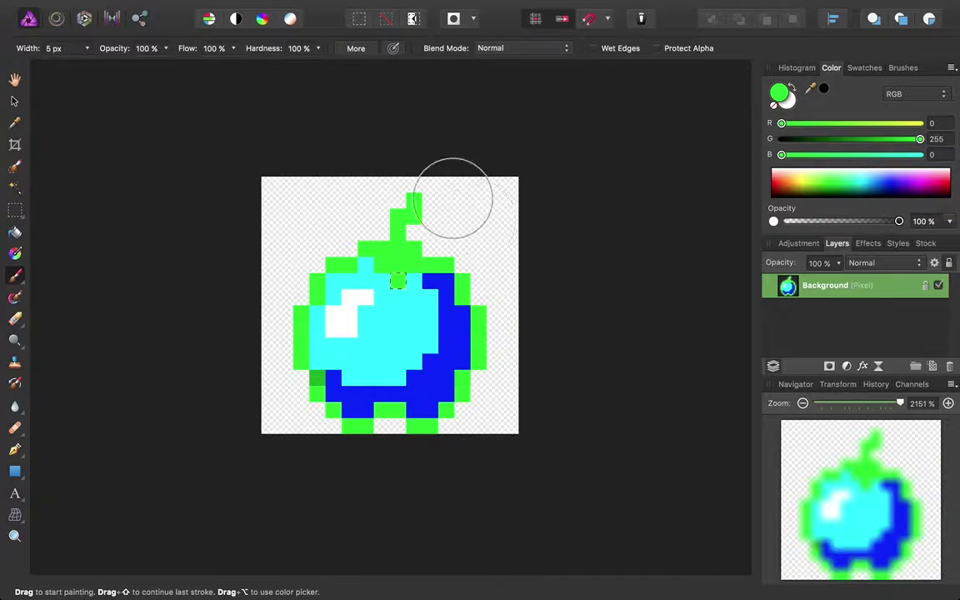
Set up a PNG export with the area Selection without background and layers hidden by the Export persona excluded.
{"action": "mouse_move", "coordinate": [25, 3]}
{"action": "left_click", "coordinate": [130, 8]}
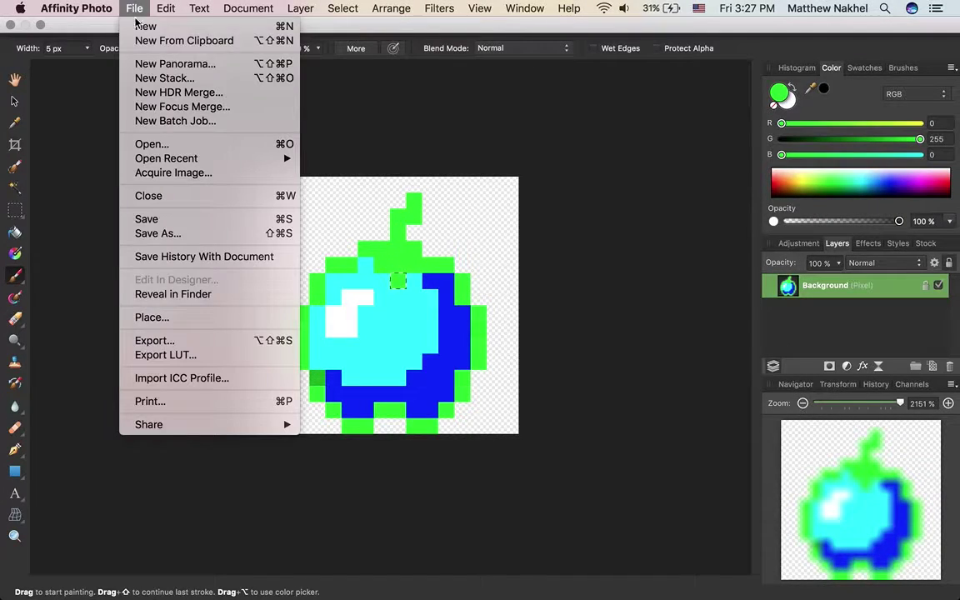
{"action": "left_click", "coordinate": [197, 343]}
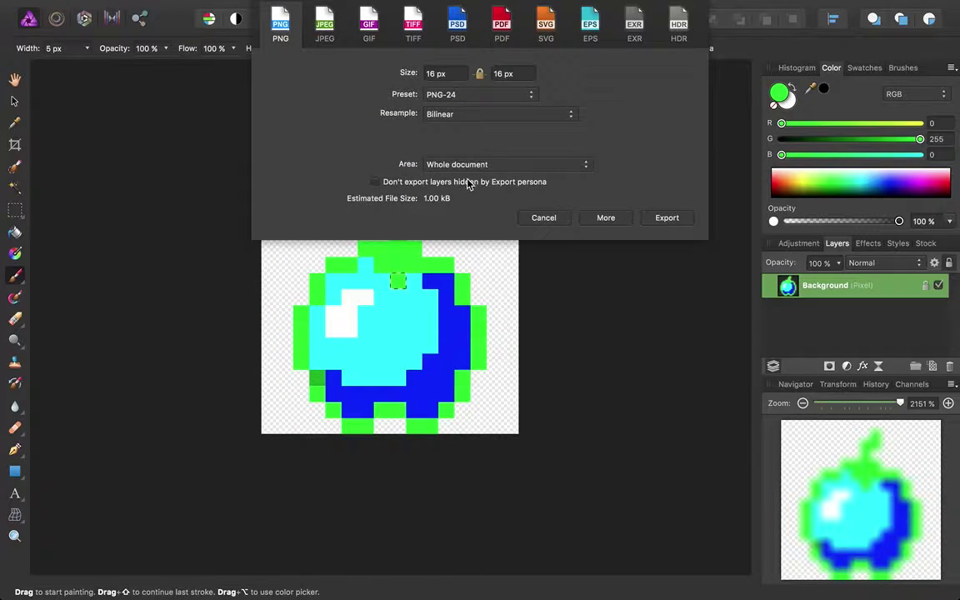
{"action": "left_click", "coordinate": [429, 164]}
{"action": "left_click", "coordinate": [483, 183]}
{"action": "left_click", "coordinate": [525, 183]}
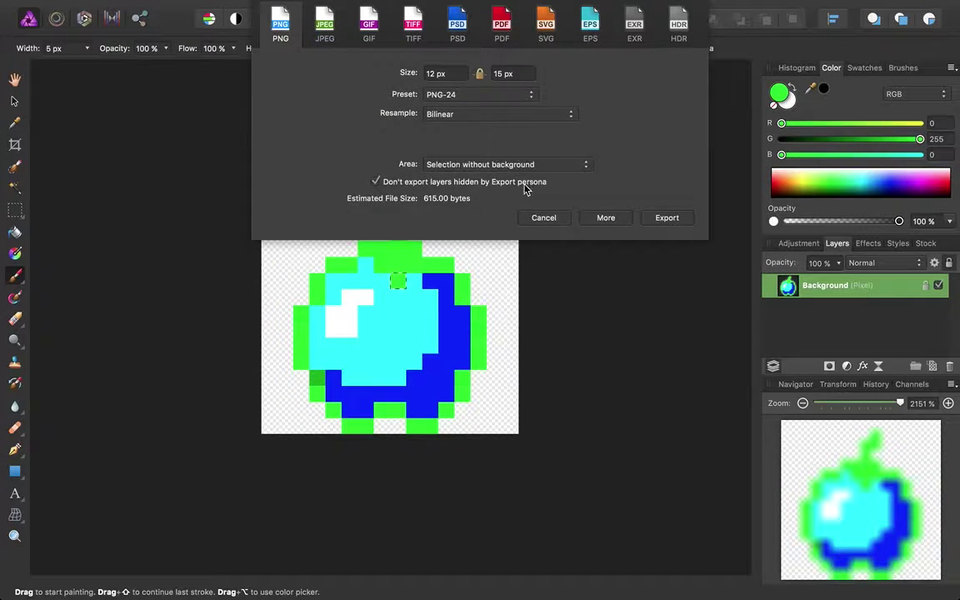
Export the image to the Desktop under the name apple_golden3.
{"action": "left_click", "coordinate": [655, 220]}
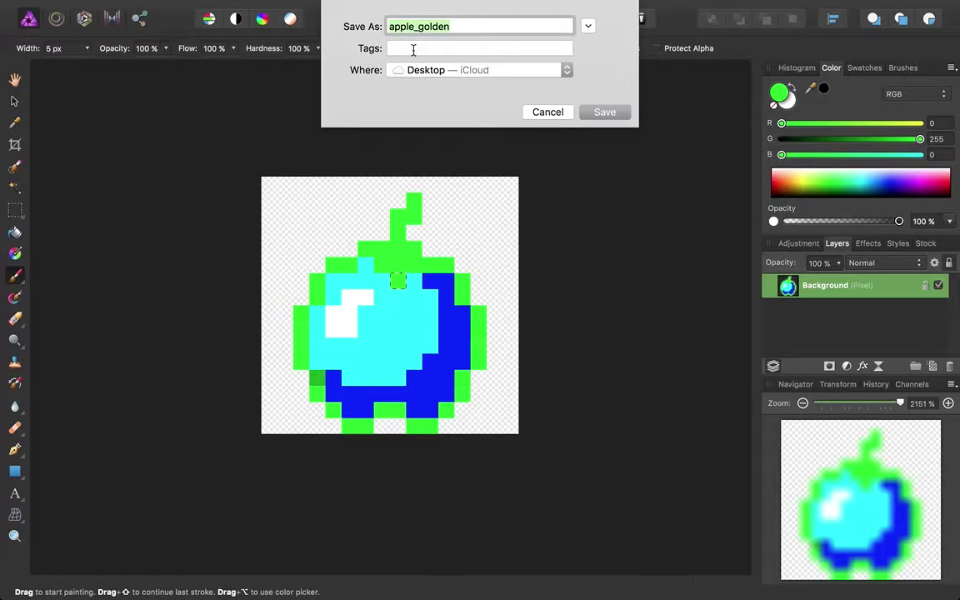
{"action": "left_click", "coordinate": [502, 25]}
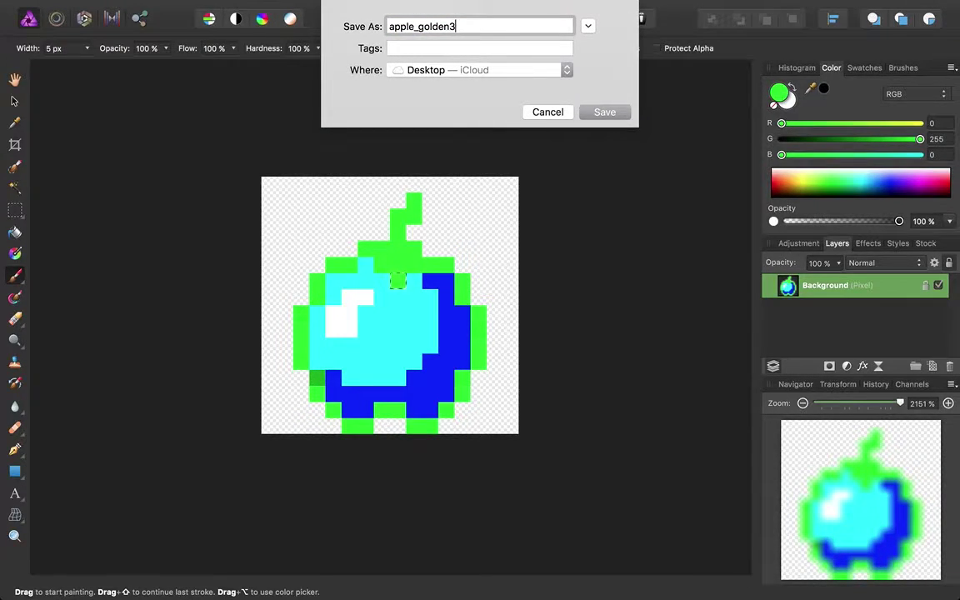
{"action": "key", "text": "Return"}
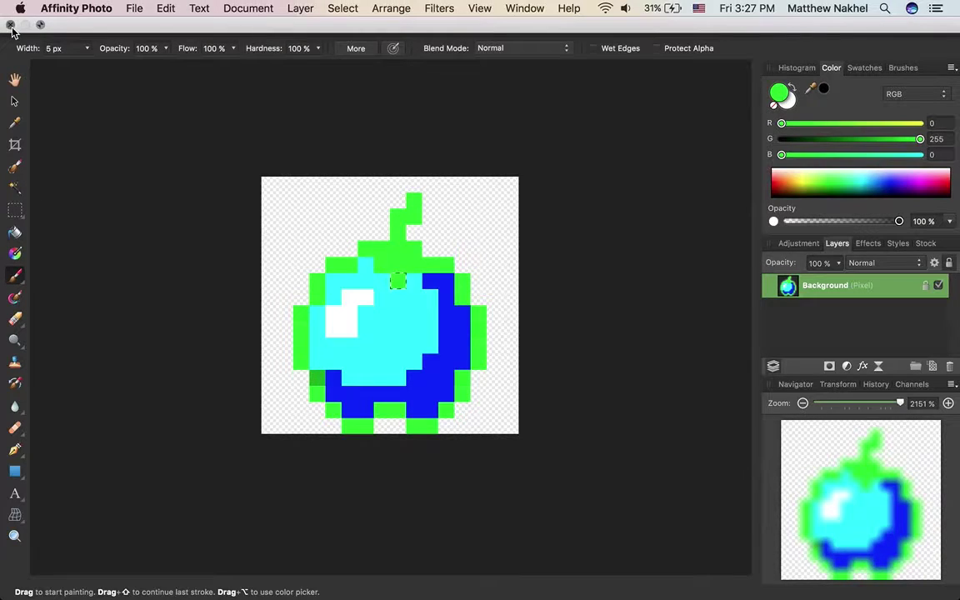
Close the apple document, take the editor out of full screen and clear its window off the desktop.
{"action": "left_click", "coordinate": [11, 25]}
{"action": "left_click", "coordinate": [435, 212]}
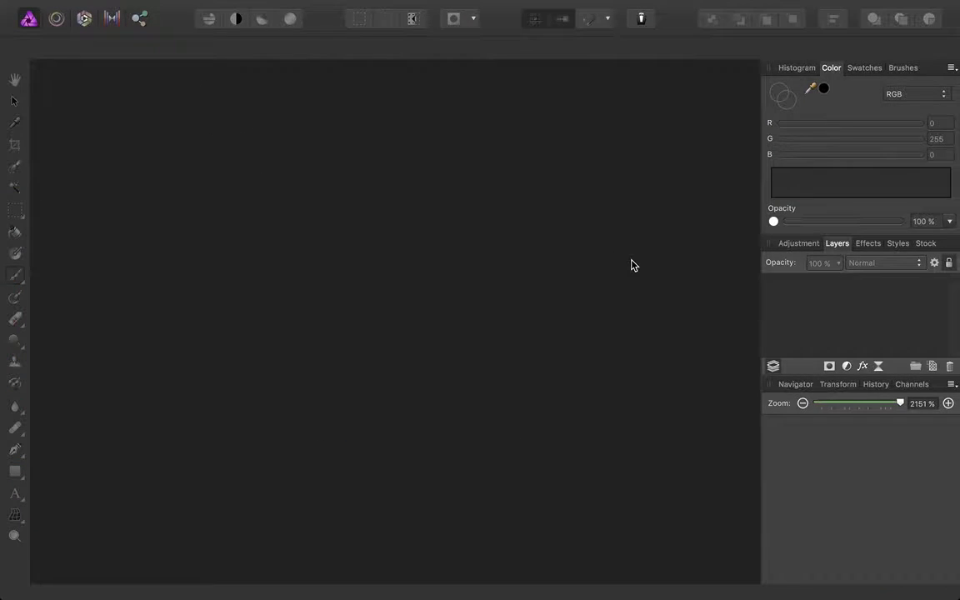
{"action": "mouse_move", "coordinate": [37, 16]}
{"action": "left_click", "coordinate": [40, 26]}
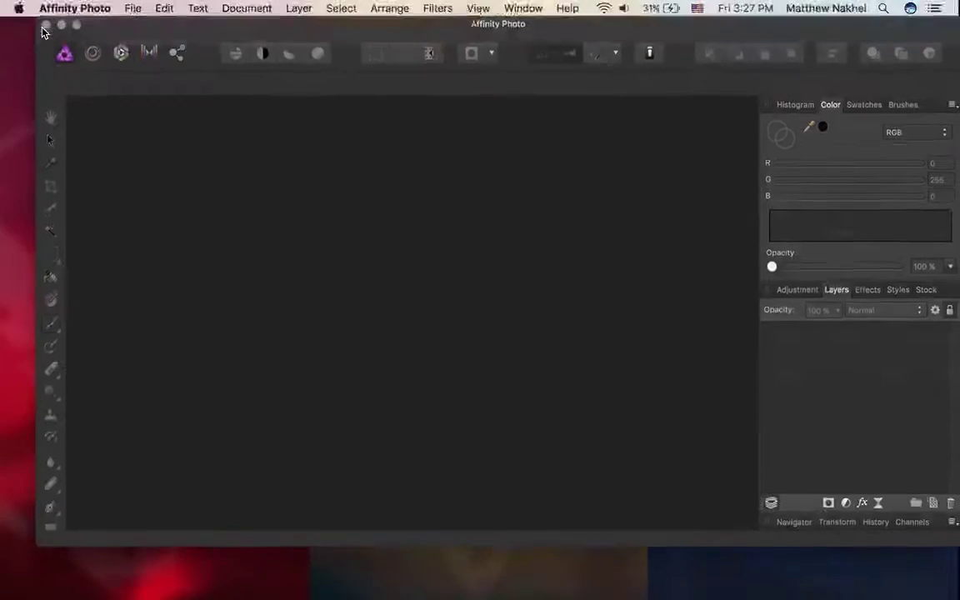
{"action": "left_click", "coordinate": [61, 31]}
Open apple_golden2.png from the desktop in Preview and enlarge it to inspect the Photoshop result.
{"action": "left_click", "coordinate": [758, 318]}
{"action": "left_click", "coordinate": [825, 388]}
{"action": "double_click", "coordinate": [914, 458]}
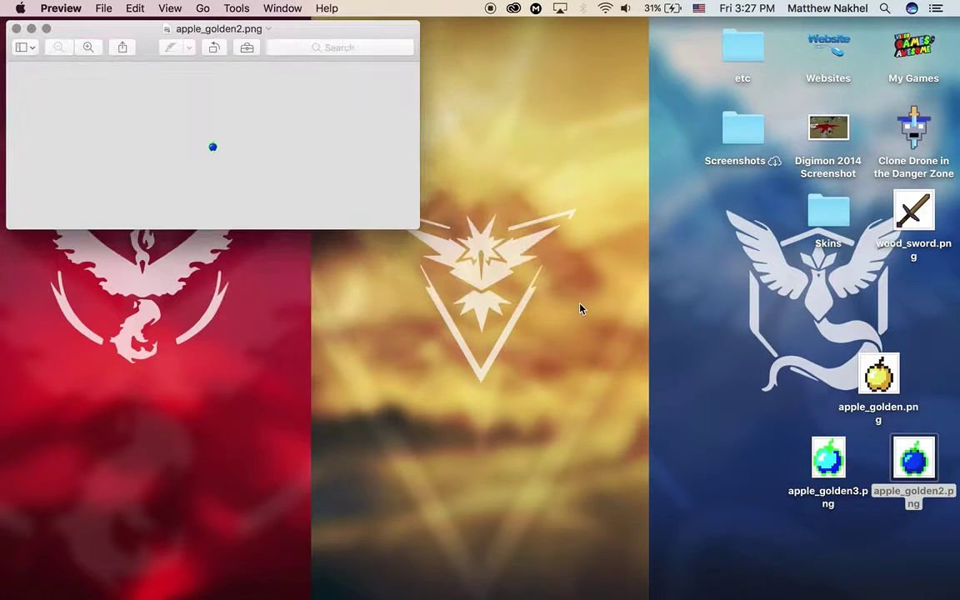
{"action": "scroll", "coordinate": [242, 143], "scroll_direction": "up", "scroll_amount": 3}
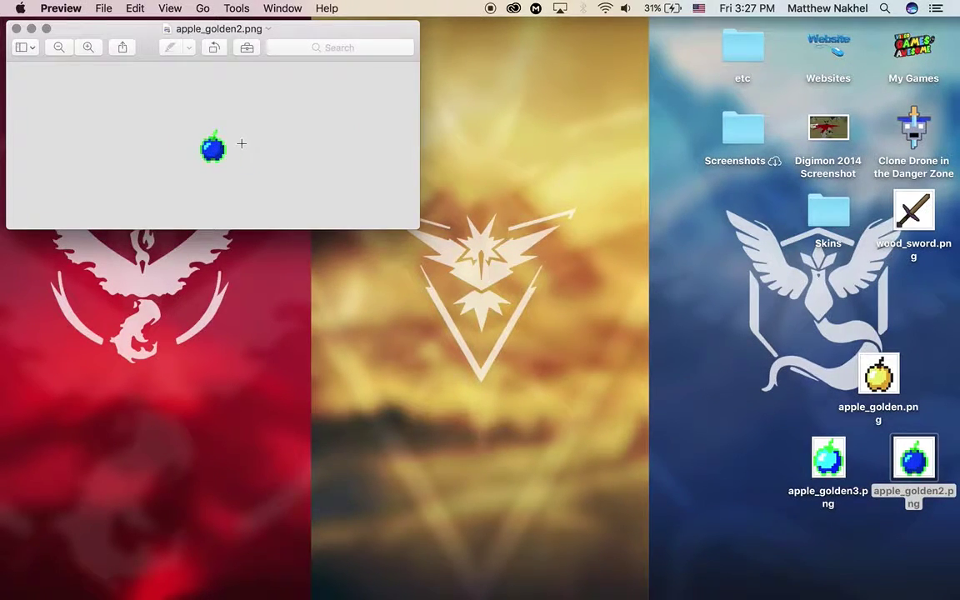
{"action": "key", "text": "super+plus"}
{"action": "key", "text": "super+plus"}
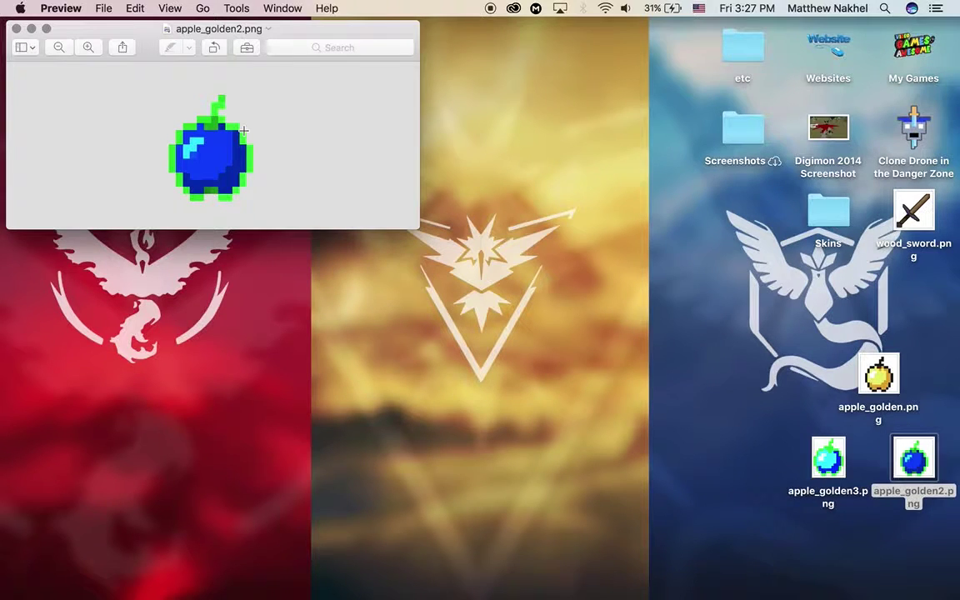
Close the apple_golden2.png preview and open apple_golden3.png from the desktop for comparison.
{"action": "left_click", "coordinate": [16, 29]}
{"action": "left_click", "coordinate": [830, 460]}
{"action": "double_click", "coordinate": [832, 462]}
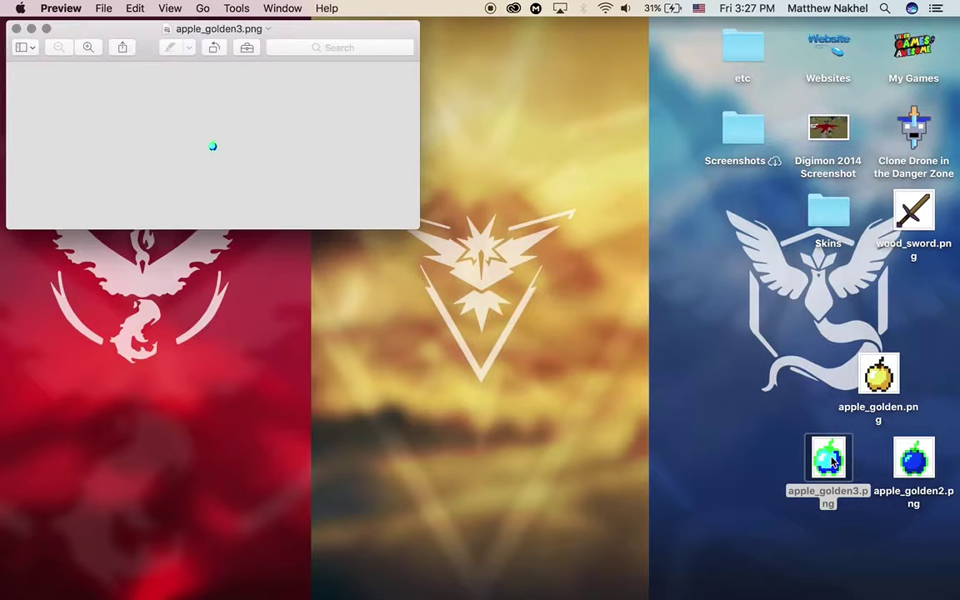
Close the apple_golden3.png preview and clear the file selection on the desktop.
{"action": "left_click", "coordinate": [16, 28]}
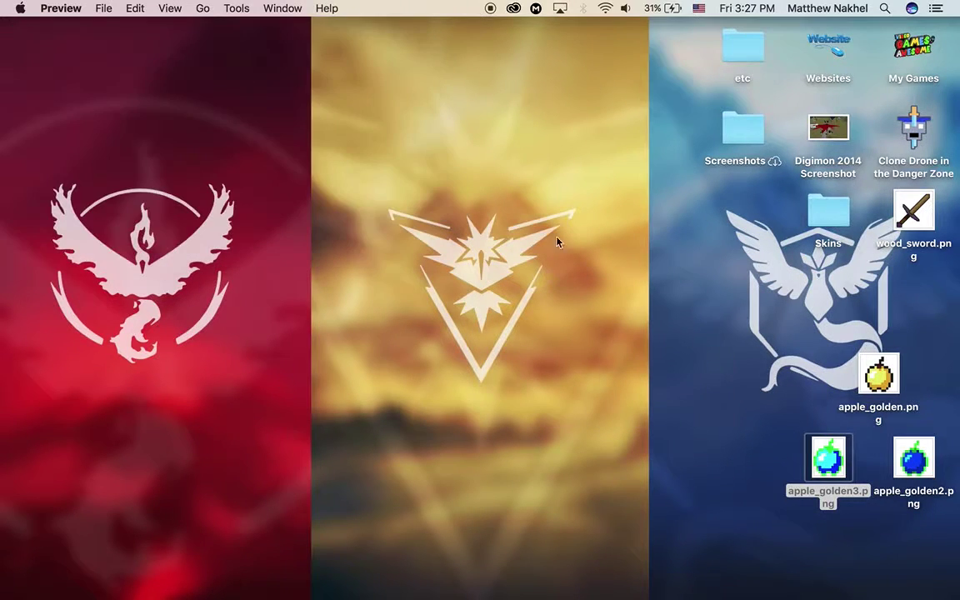
{"action": "left_click", "coordinate": [772, 440]}
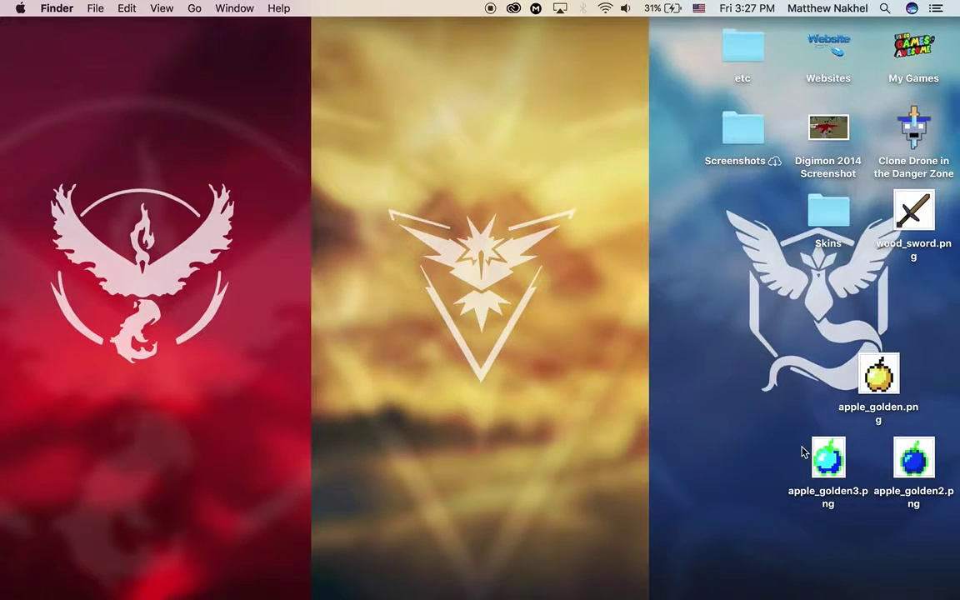
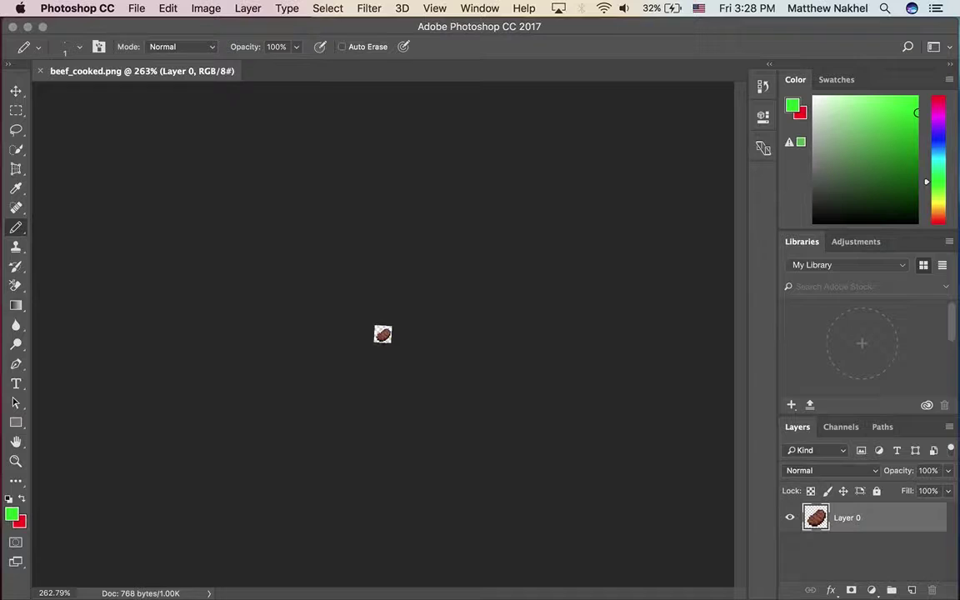
Paint the outer edge pixels of the beef_cooked.png steak black with the Pencil tool to form an outline.
{"action": "scroll", "coordinate": [383, 335], "scroll_direction": "up", "scroll_amount": 5}
{"action": "scroll", "coordinate": [382, 334], "scroll_direction": "up", "scroll_amount": 7}
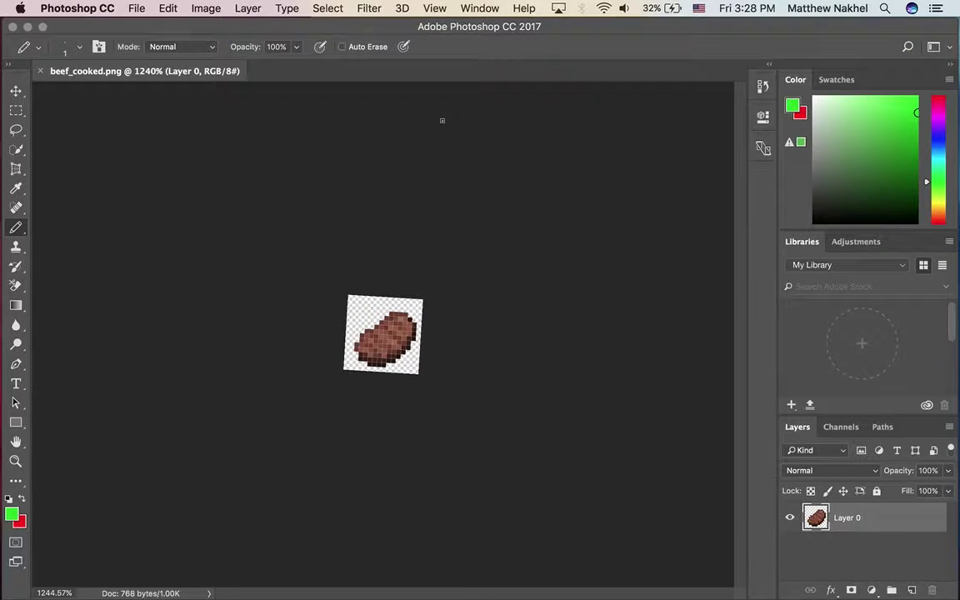
{"action": "scroll", "coordinate": [332, 143], "scroll_direction": "up", "scroll_amount": 3}
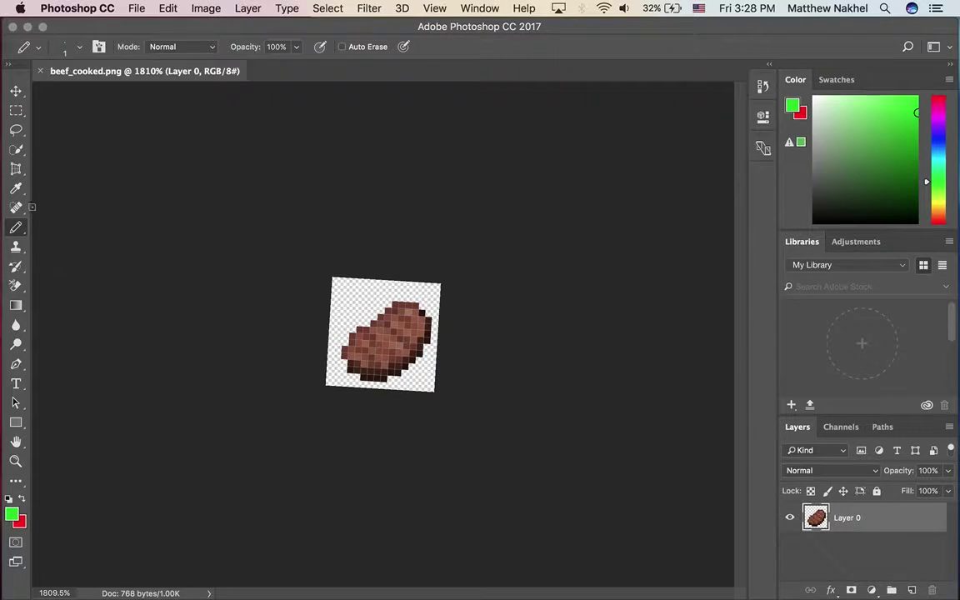
{"action": "left_click", "coordinate": [16, 149]}
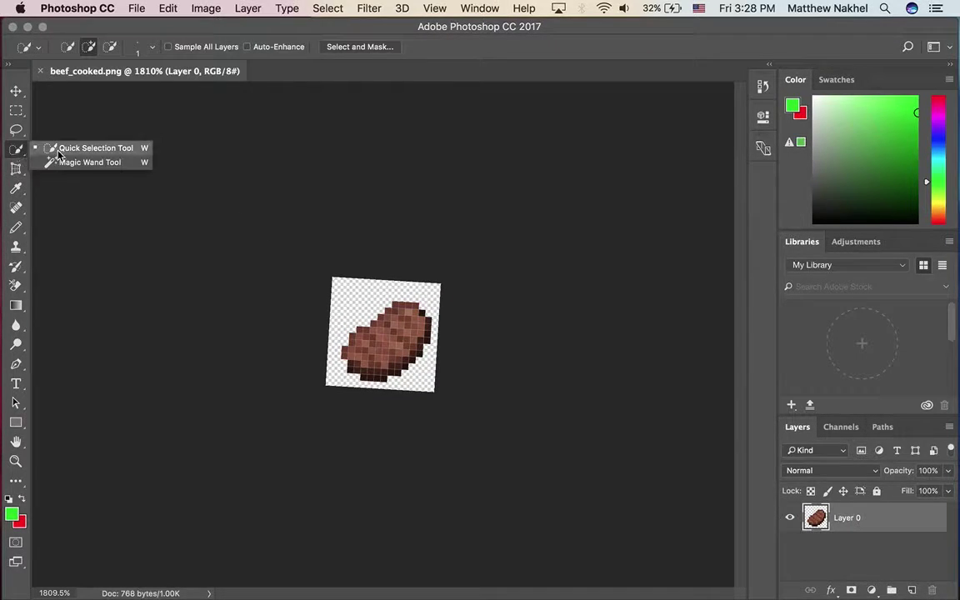
{"action": "left_click", "coordinate": [50, 146]}
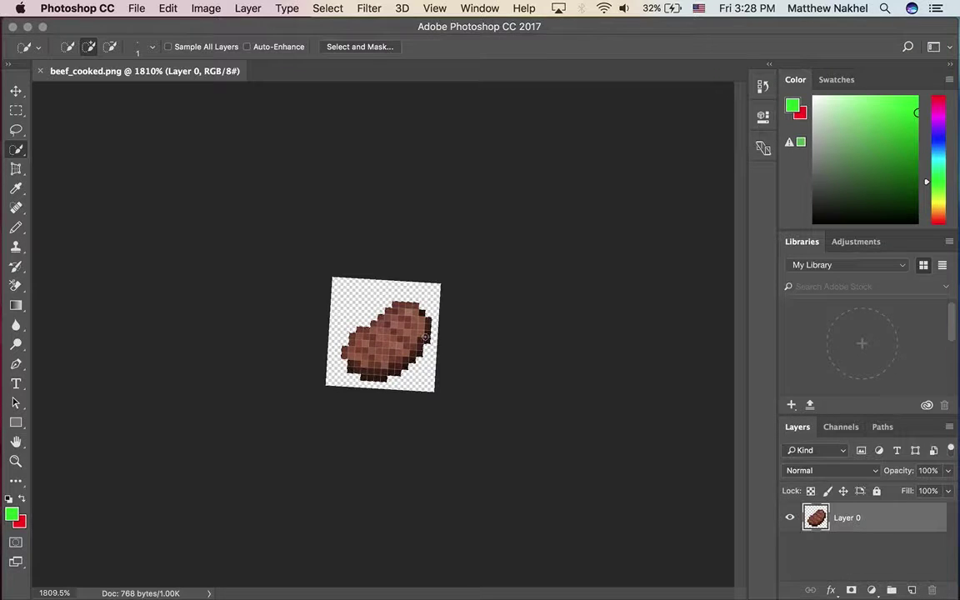
{"action": "scroll", "coordinate": [383, 336], "scroll_direction": "up", "scroll_amount": 3}
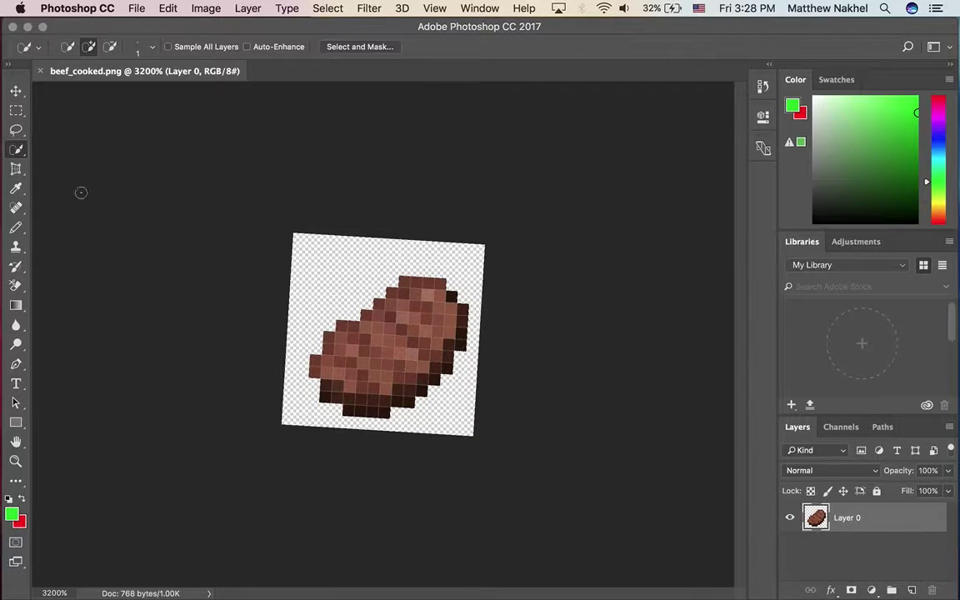
{"action": "left_click", "coordinate": [16, 227]}
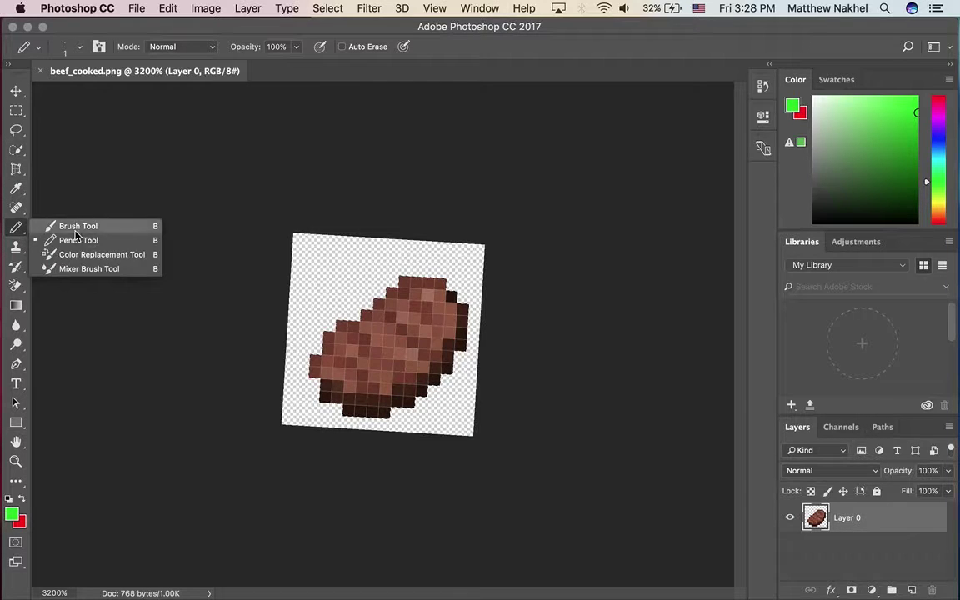
{"action": "left_click", "coordinate": [75, 240]}
{"action": "left_click", "coordinate": [916, 222]}
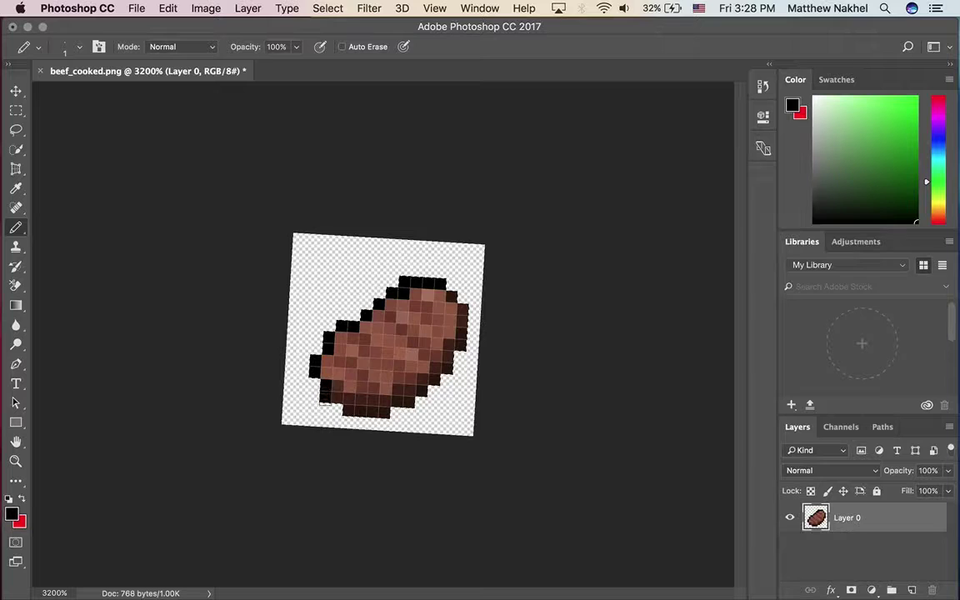
{"action": "left_click", "coordinate": [405, 404]}
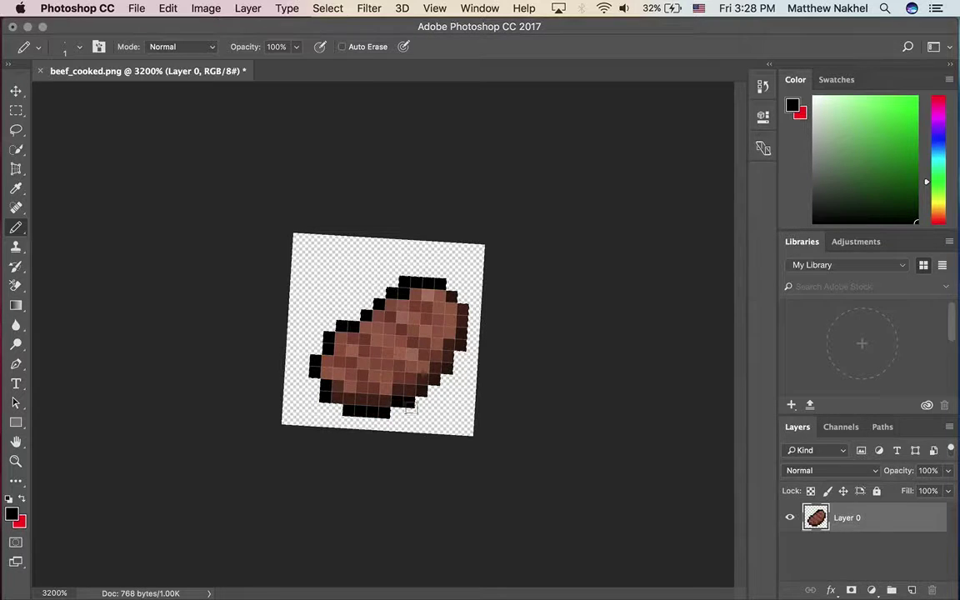
{"action": "left_click", "coordinate": [422, 391]}
{"action": "left_click", "coordinate": [434, 380]}
{"action": "left_click", "coordinate": [447, 369]}
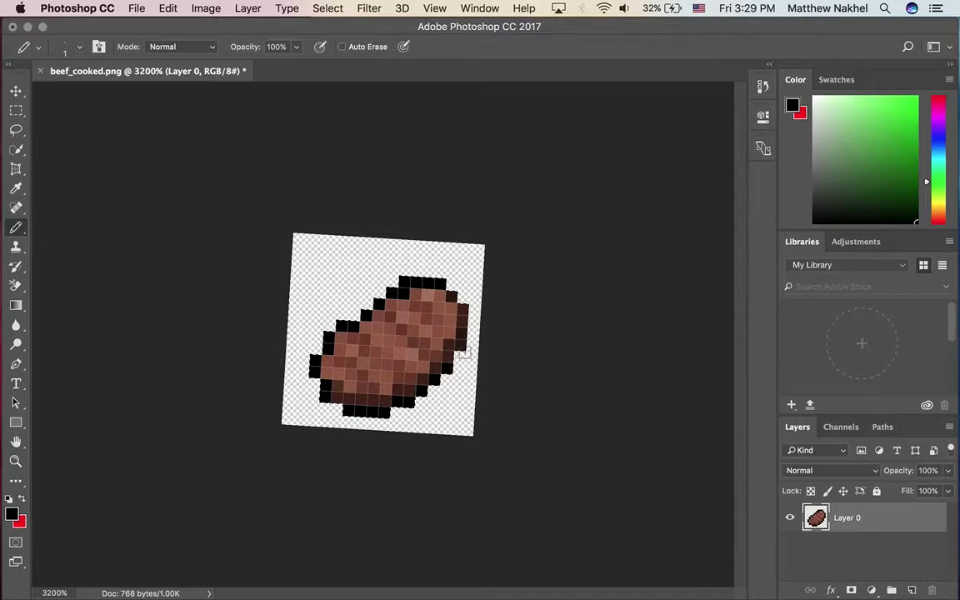
{"action": "left_click", "coordinate": [461, 345]}
{"action": "left_click", "coordinate": [462, 333]}
{"action": "left_click", "coordinate": [463, 321]}
{"action": "left_click", "coordinate": [462, 310]}
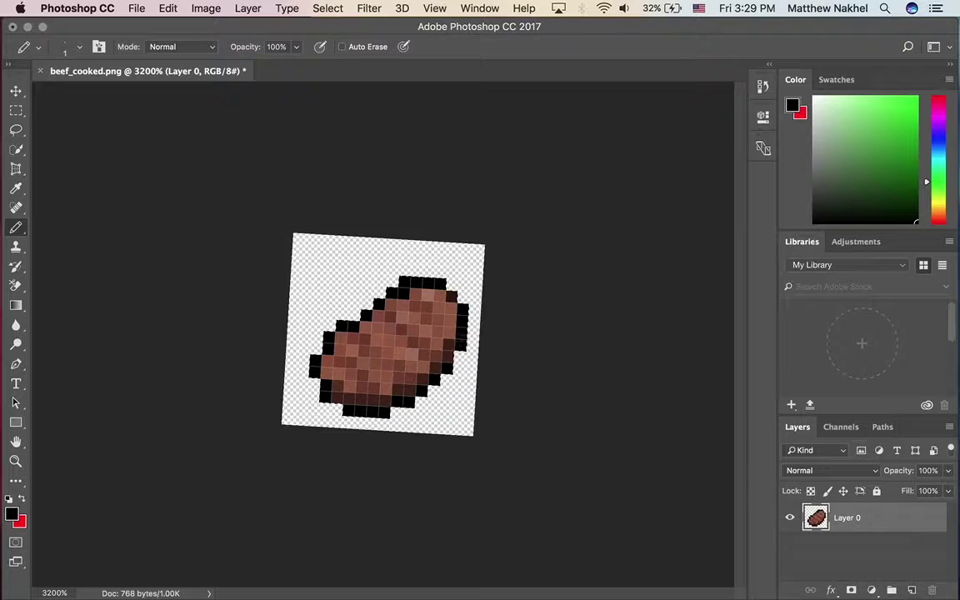
{"action": "left_click", "coordinate": [447, 358]}
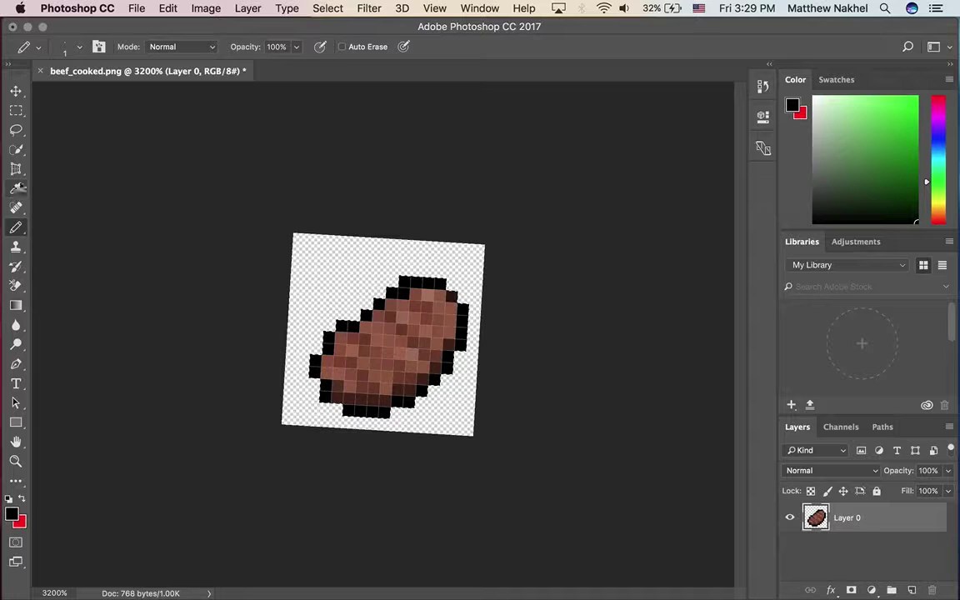
Select the brown interior of the steak inside the black outline with the Quick Selection tool.
{"action": "left_click", "coordinate": [15, 149]}
{"action": "left_click", "coordinate": [83, 146]}
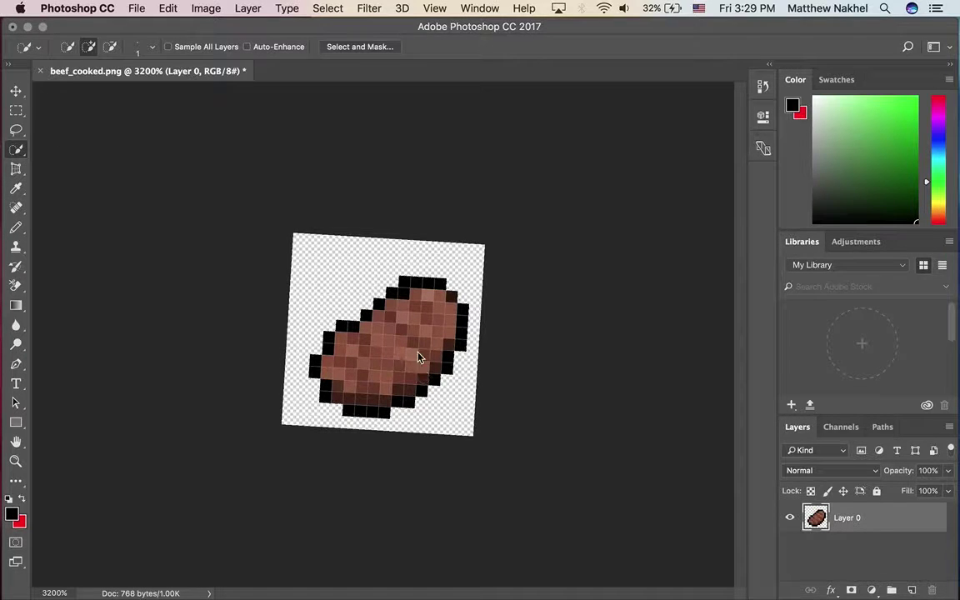
{"action": "left_click", "coordinate": [357, 393]}
Switch to Safari and search Google Images for "Blue and White".
{"action": "mouse_move", "coordinate": [4, 183]}
{"action": "left_click", "coordinate": [21, 240]}
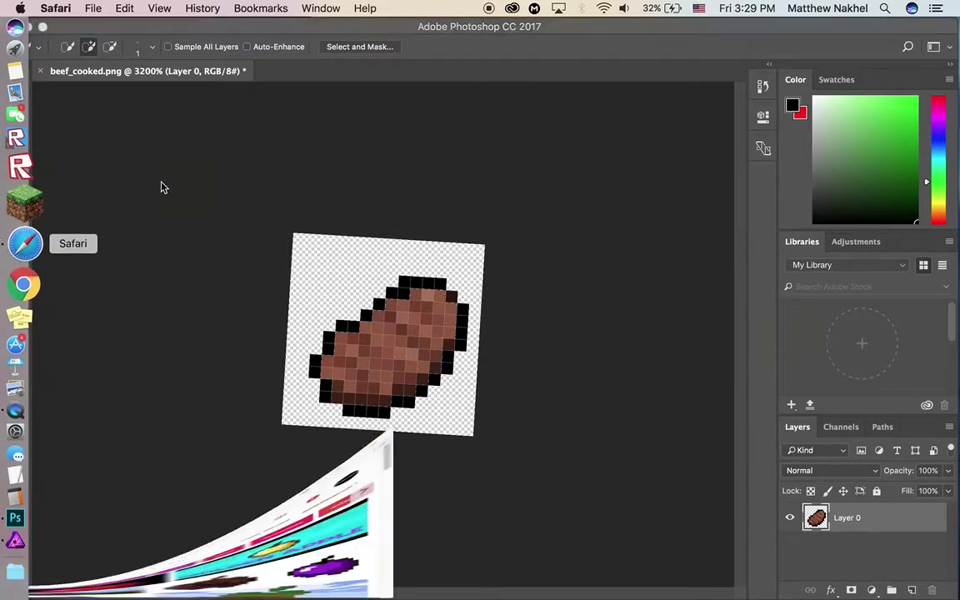
{"action": "left_click_drag", "start_coordinate": [467, 97], "coordinate": [144, 95]}
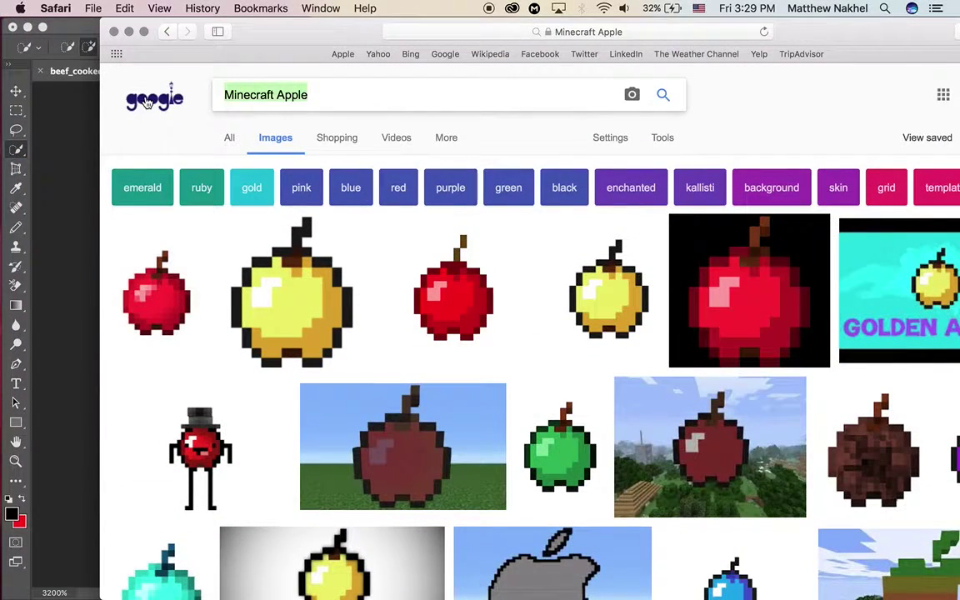
{"action": "type", "text": "Blue and h"}
{"action": "key", "text": "BackSpace"}
{"action": "type", "text": "WHit"}
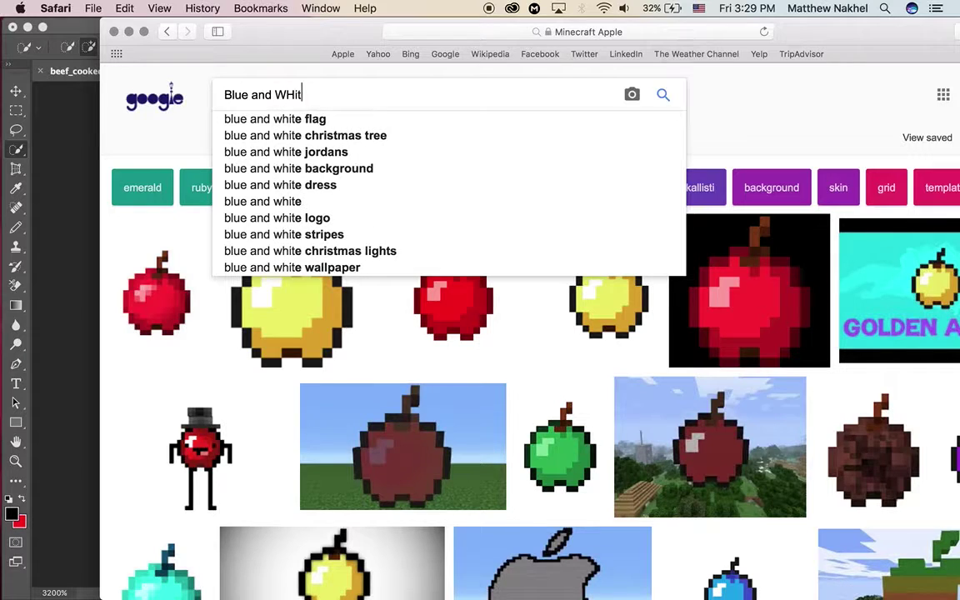
{"action": "key", "text": "BackSpace"}
{"action": "type", "text": "hite"}
{"action": "key", "text": "Return"}
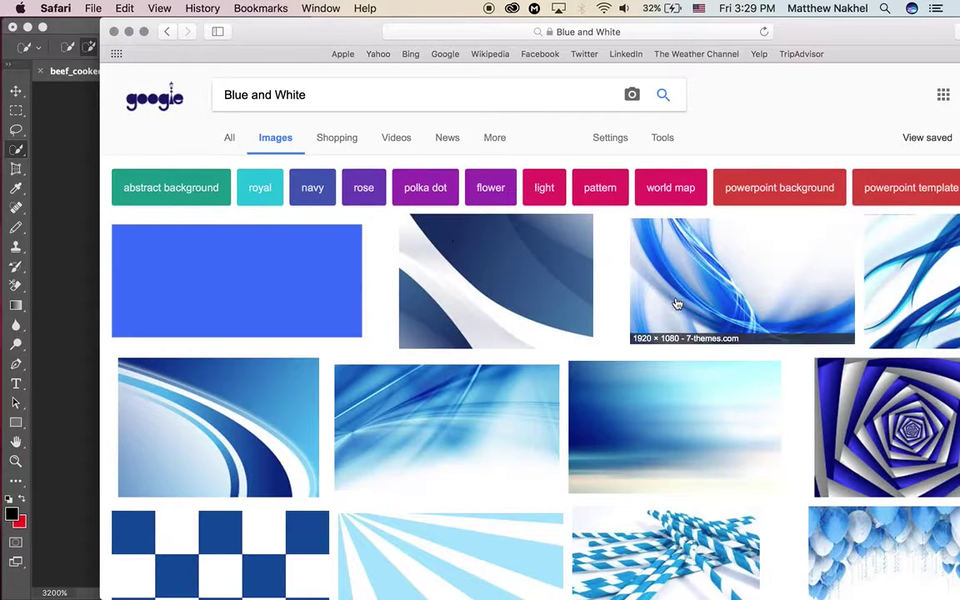
Copy the curved blue-and-white wallpaper image and preview two of the search results.
{"action": "right_click", "coordinate": [233, 445]}
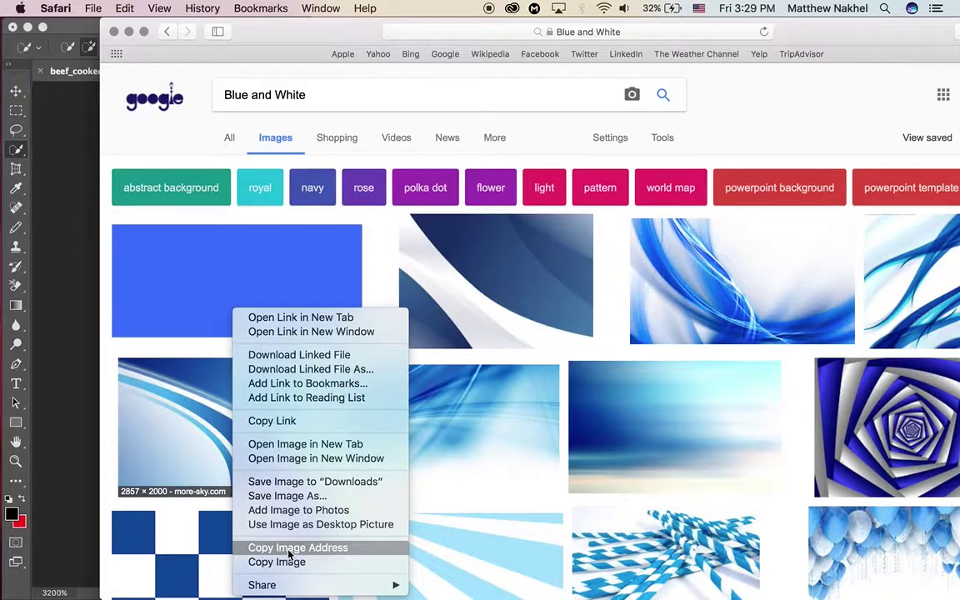
{"action": "left_click", "coordinate": [275, 561]}
{"action": "left_click", "coordinate": [239, 429]}
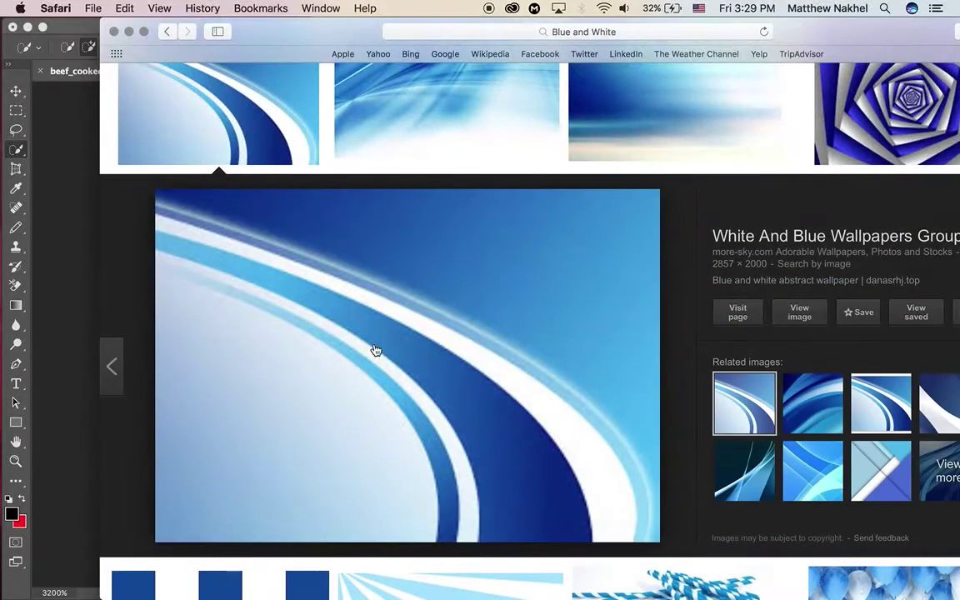
{"action": "left_click", "coordinate": [496, 100]}
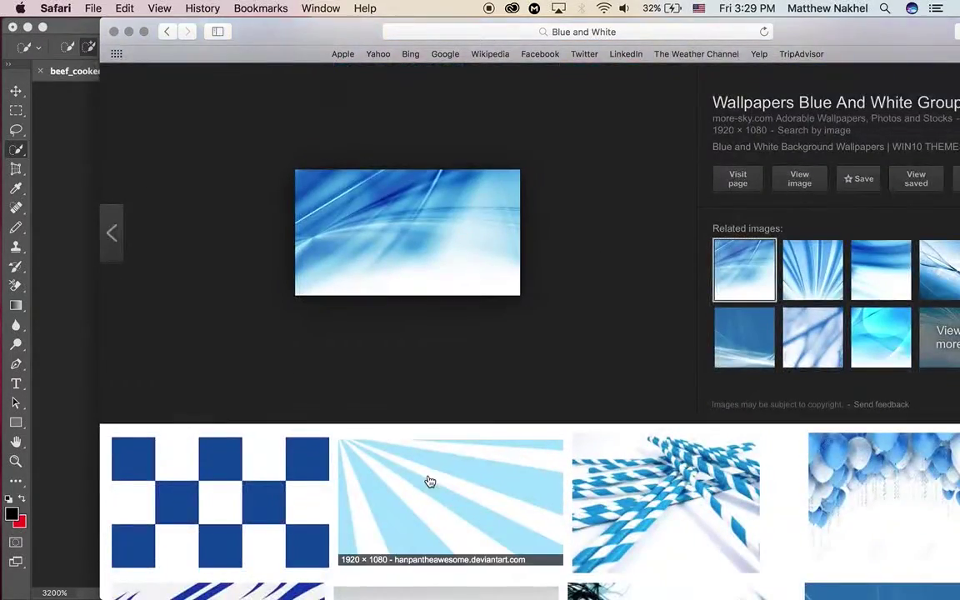
Copy the light-blue and white sunray image from the results and return to Photoshop.
{"action": "right_click", "coordinate": [429, 485]}
{"action": "left_click", "coordinate": [467, 561]}
{"action": "mouse_move", "coordinate": [3, 339]}
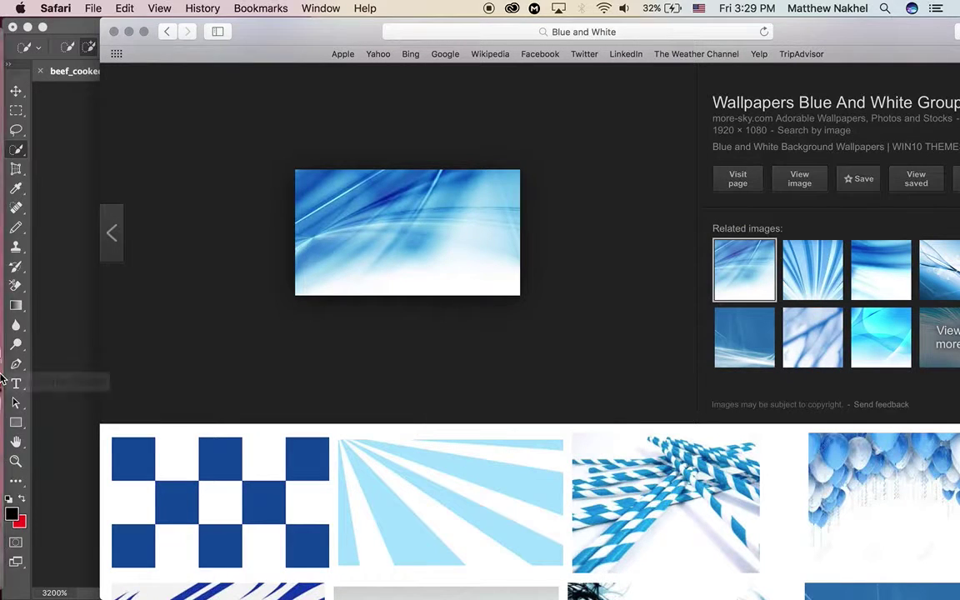
{"action": "left_click", "coordinate": [61, 275]}
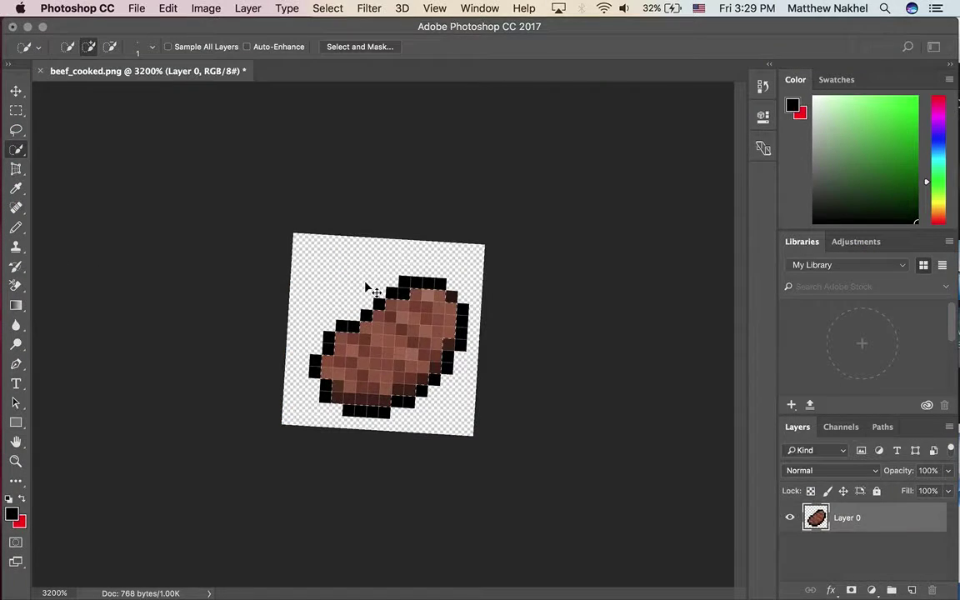
Try pasting the sunray image over the steak and clipping it to the steak layer, and remove the pasted layer.
{"action": "key", "text": "super+v"}
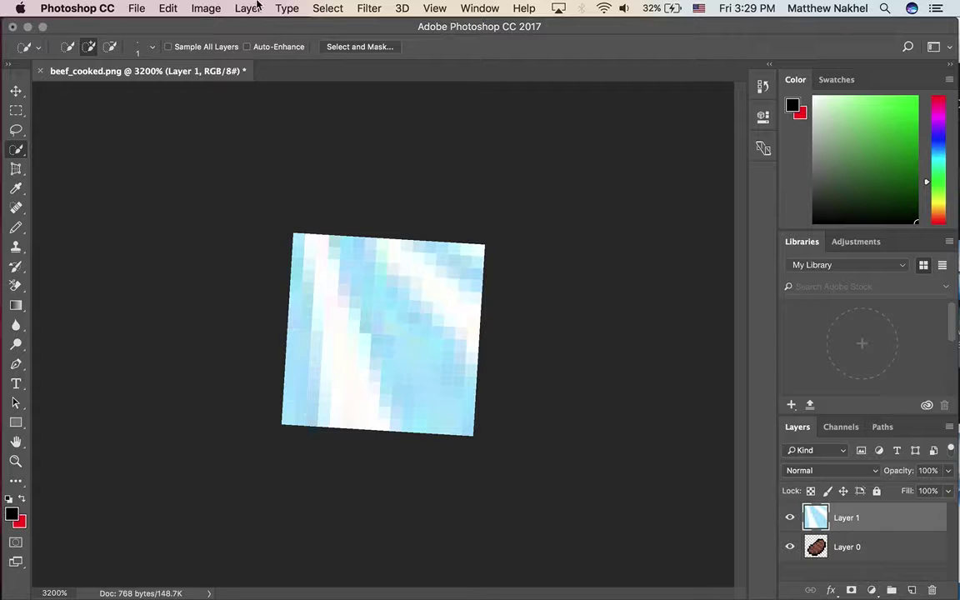
{"action": "left_click", "coordinate": [247, 8]}
{"action": "left_click", "coordinate": [248, 7]}
{"action": "left_click", "coordinate": [248, 8]}
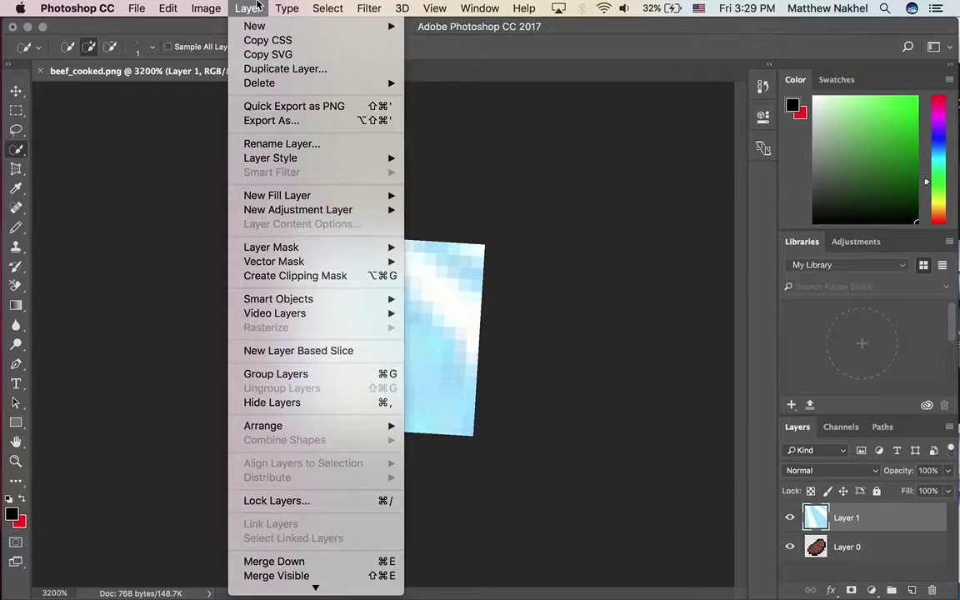
{"action": "left_click", "coordinate": [293, 277]}
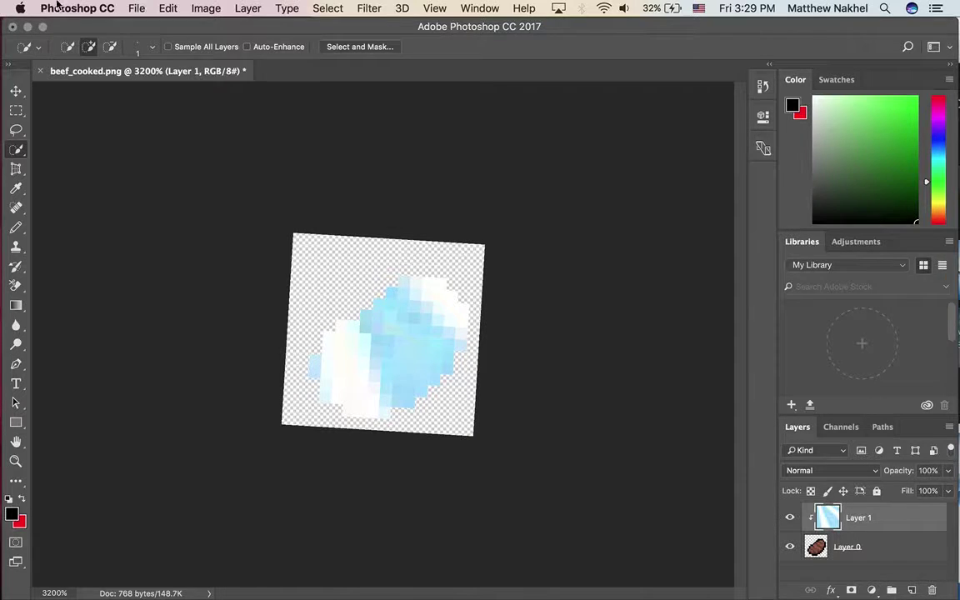
{"action": "key", "text": "BackSpace"}
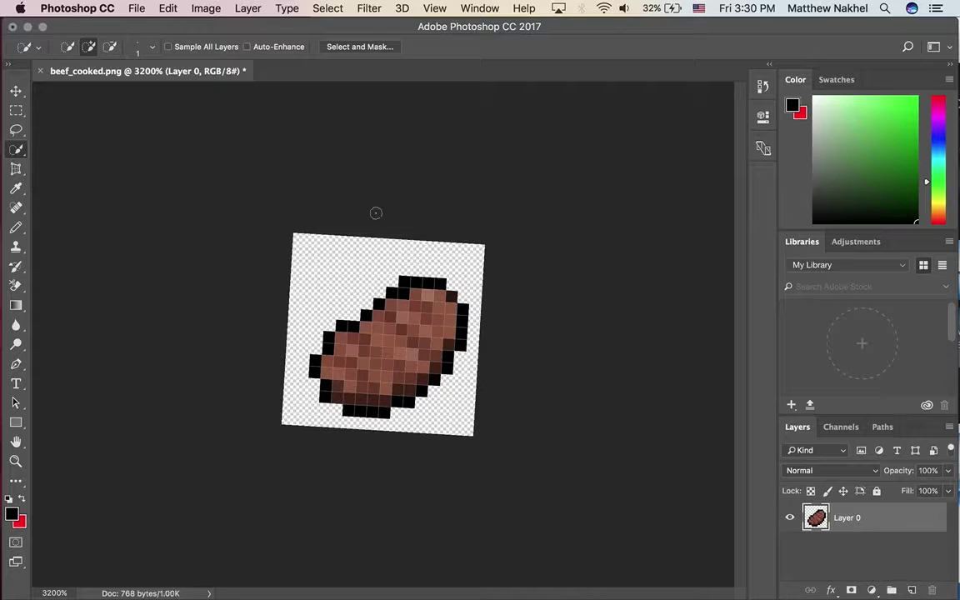
Reselect the steak's brown interior, try the paste with a clipping mask again, and discard the pasted layer.
{"action": "left_click", "coordinate": [429, 320]}
{"action": "key", "text": "super+v"}
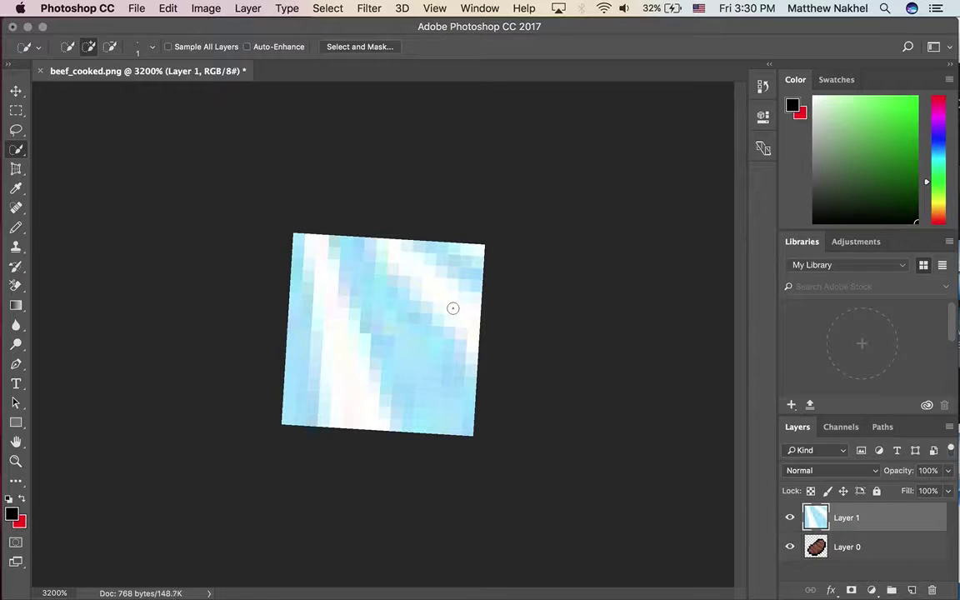
{"action": "left_click", "coordinate": [248, 8]}
{"action": "left_click", "coordinate": [310, 276]}
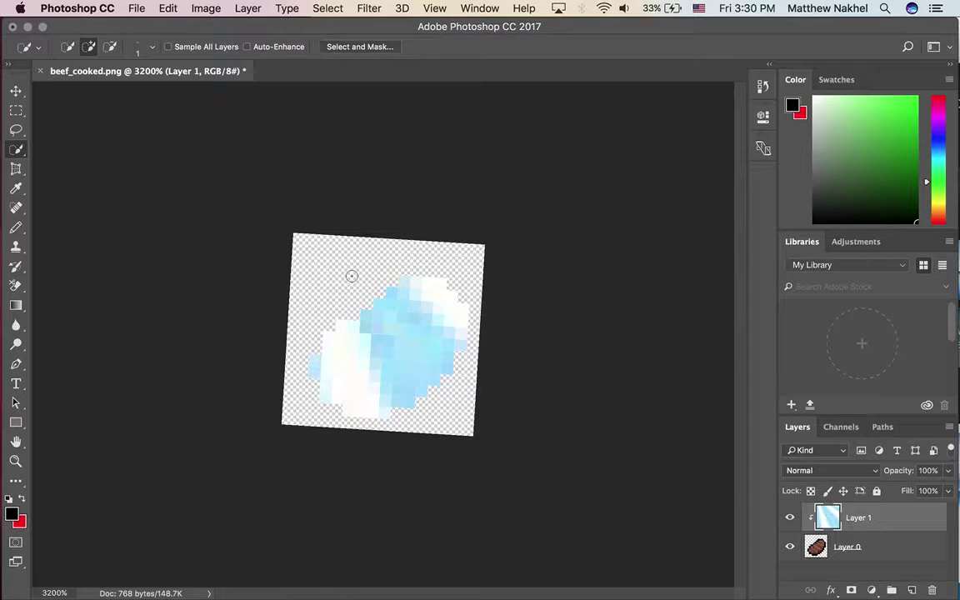
{"action": "key", "text": "BackSpace"}
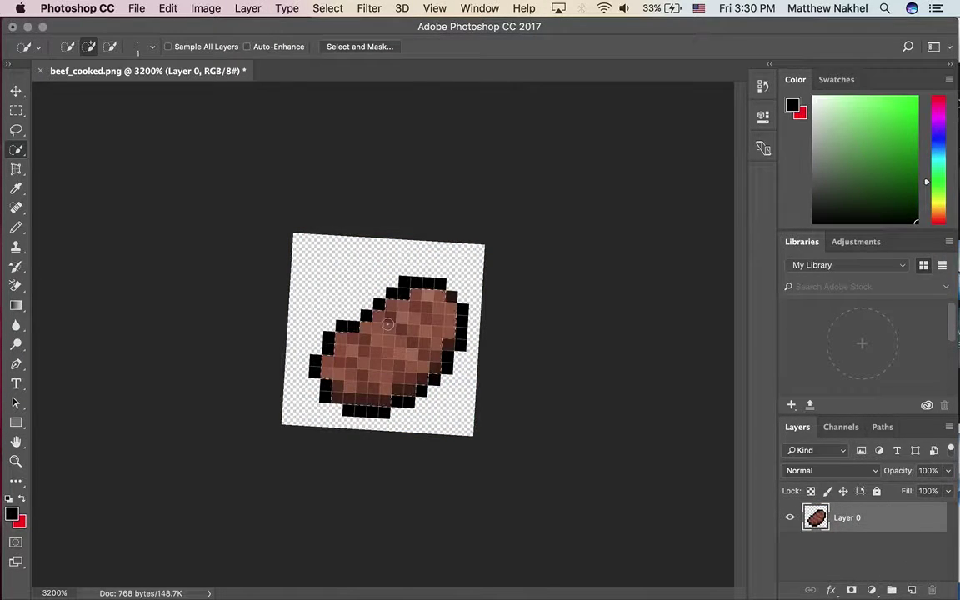
Duplicate the selected brown interior onto its own layer and delete it from Layer 0, leaving only the black outline there.
{"action": "key", "text": "super+v"}
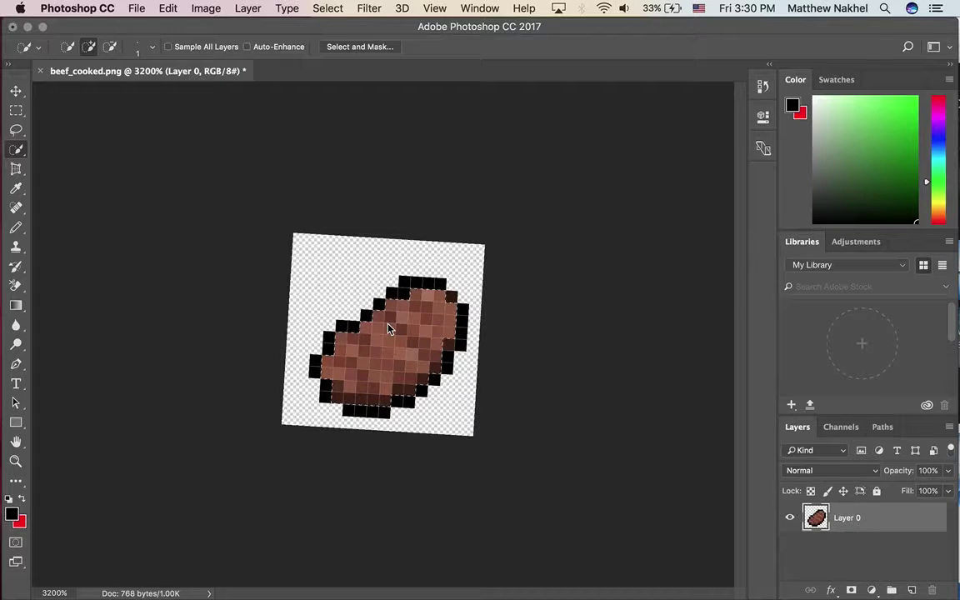
{"action": "key", "text": "super+v"}
{"action": "left_click", "coordinate": [804, 541]}
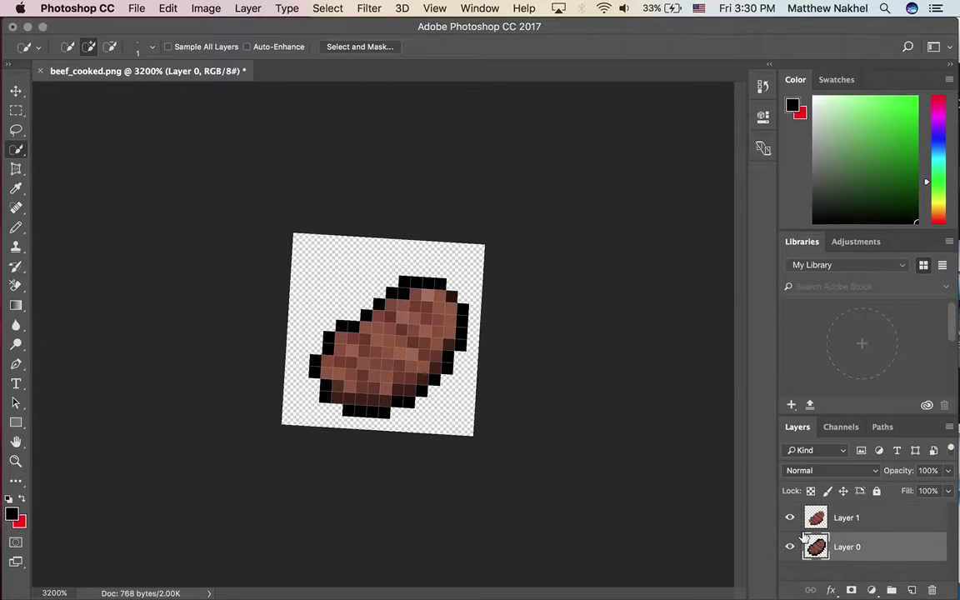
{"action": "key", "text": "super+shift+d"}
{"action": "key", "text": "BackSpace"}
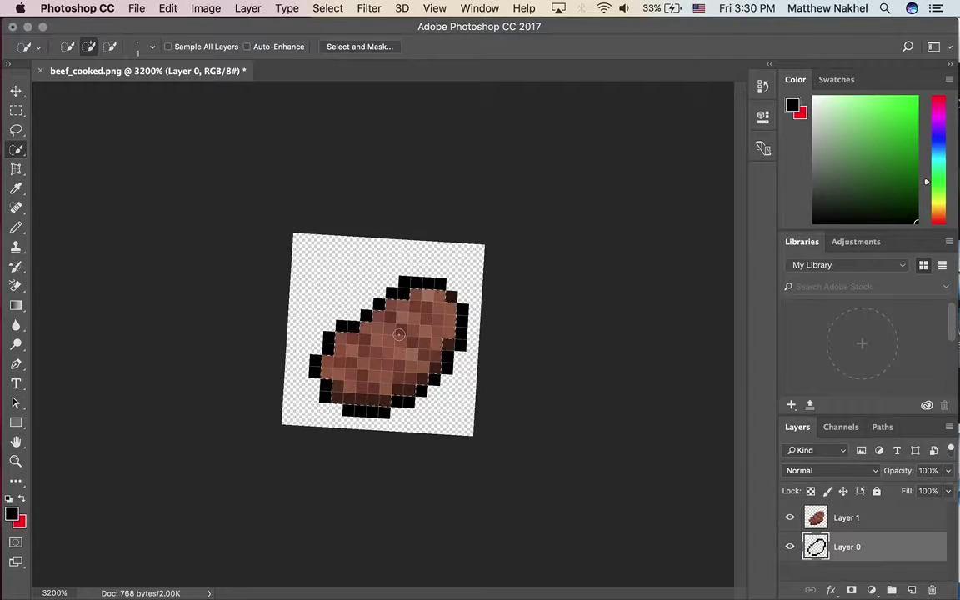
Copy the light-blue and white sunray image from the browser's image results again and return to Photoshop.
{"action": "left_click", "coordinate": [24, 240]}
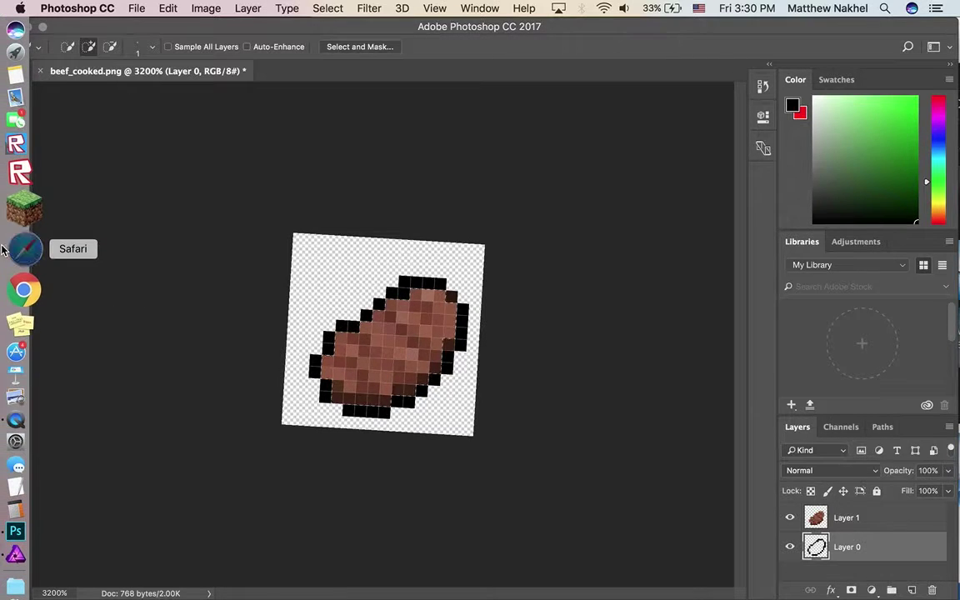
{"action": "right_click", "coordinate": [425, 488]}
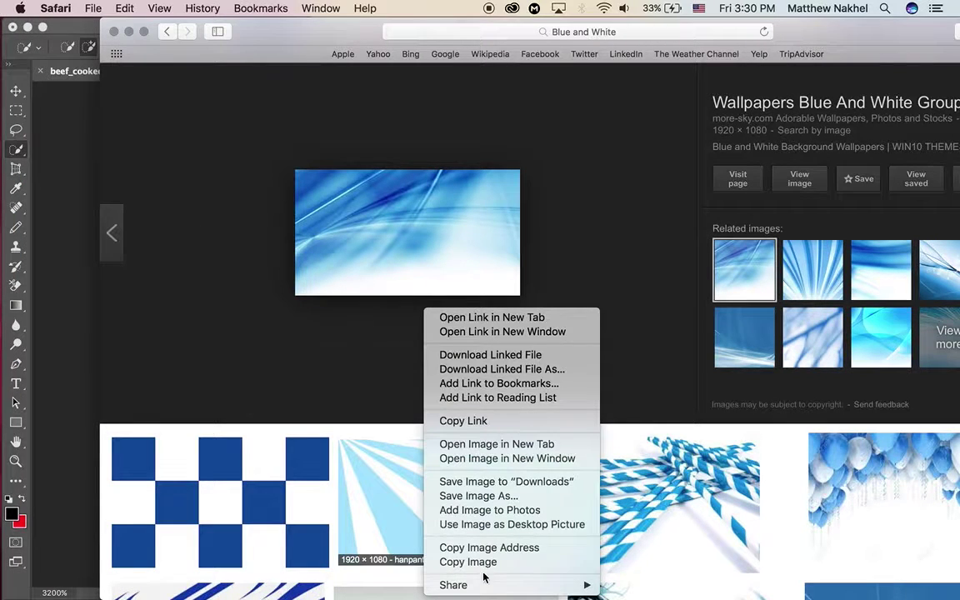
{"action": "left_click", "coordinate": [52, 263]}
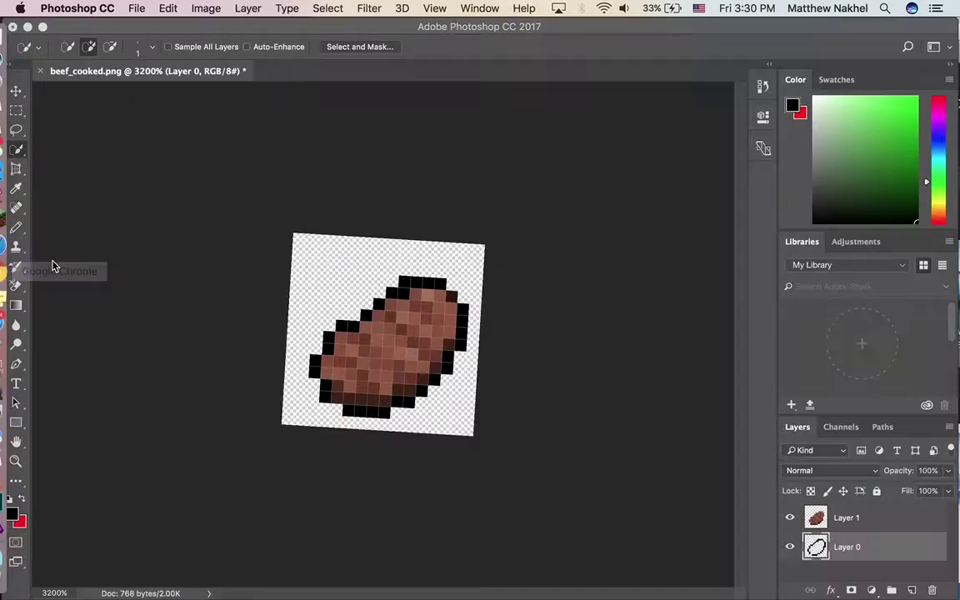
{"action": "key", "text": "super+v"}
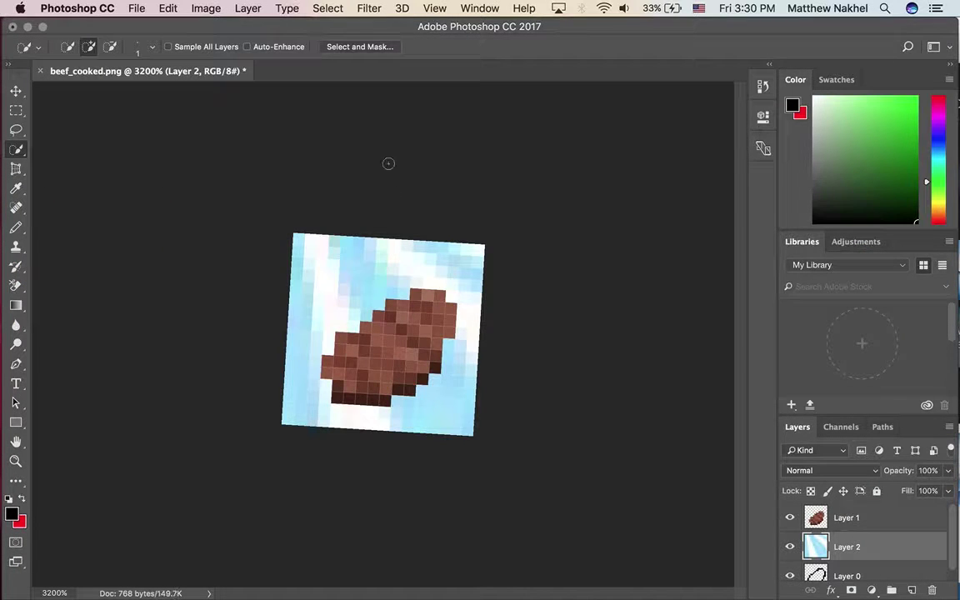
{"action": "key", "text": "super+z"}
{"action": "left_click", "coordinate": [17, 90]}
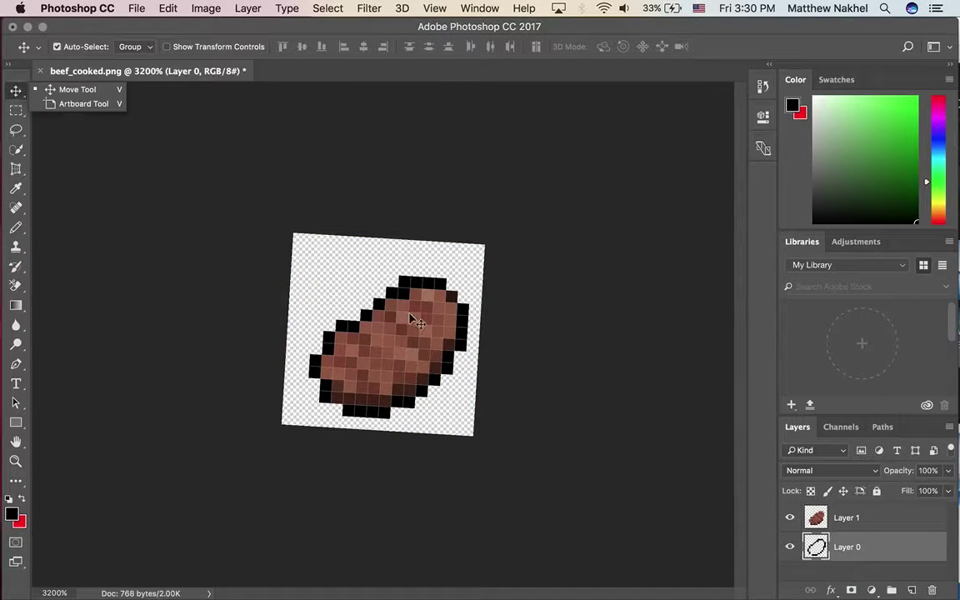
{"action": "key", "text": "super+v"}
{"action": "key", "text": "super+z"}
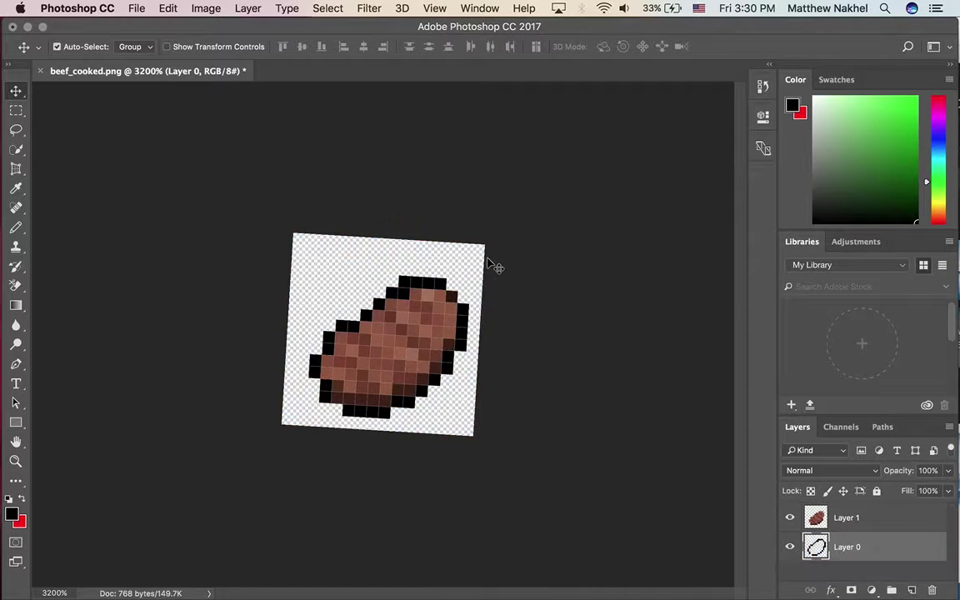
Paste the sunray image as a layer clipped to the steak's interior layer and shift it so blue covers the lower-left and white the upper-right.
{"action": "mouse_move", "coordinate": [407, 343]}
{"action": "left_mouse_down"}
{"action": "mouse_move", "coordinate": [399, 307]}
{"action": "mouse_move", "coordinate": [400, 366]}
{"action": "mouse_move", "coordinate": [407, 354]}
{"action": "left_mouse_up"}
{"action": "key", "text": "super+v"}
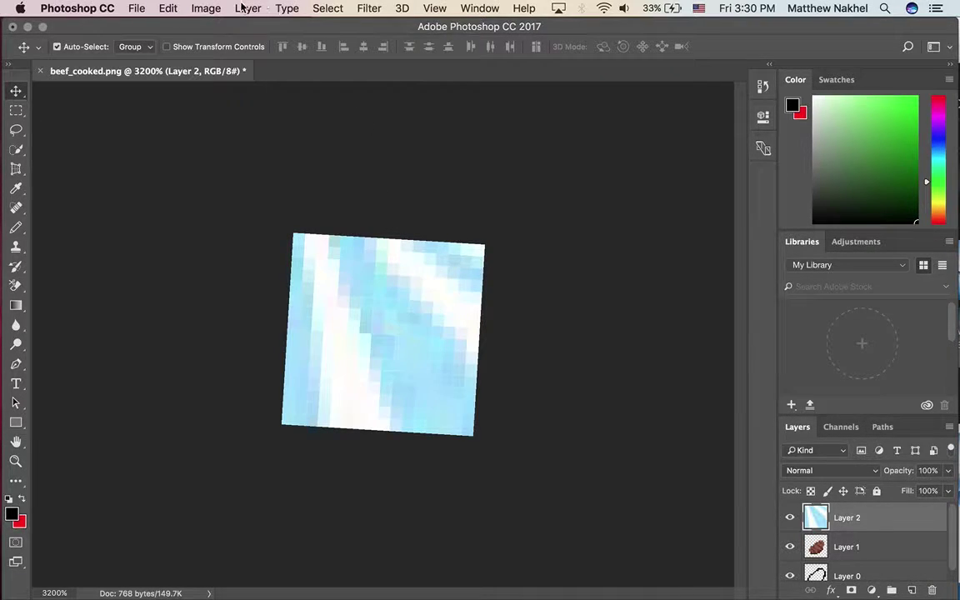
{"action": "left_click", "coordinate": [247, 7]}
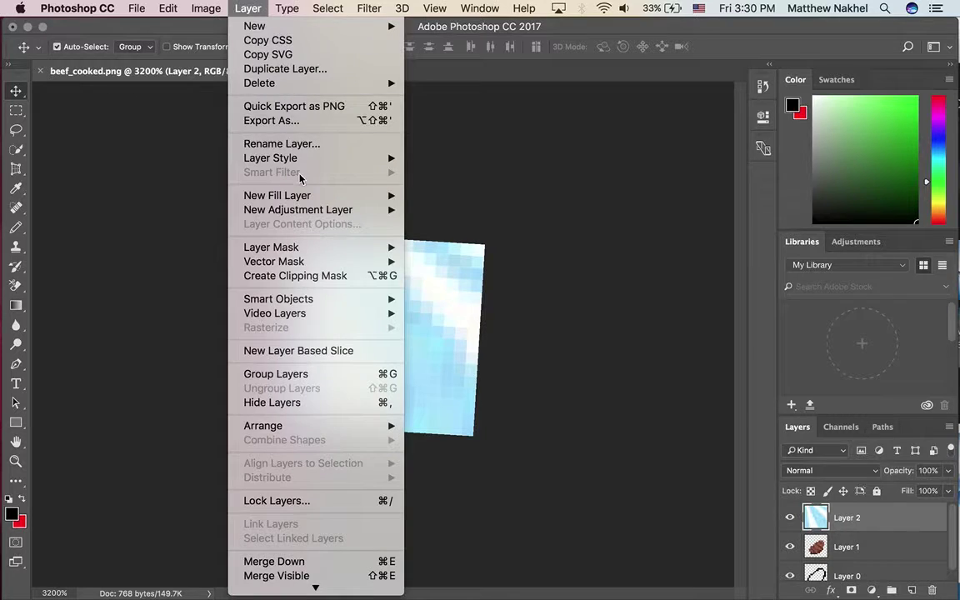
{"action": "left_click", "coordinate": [294, 276]}
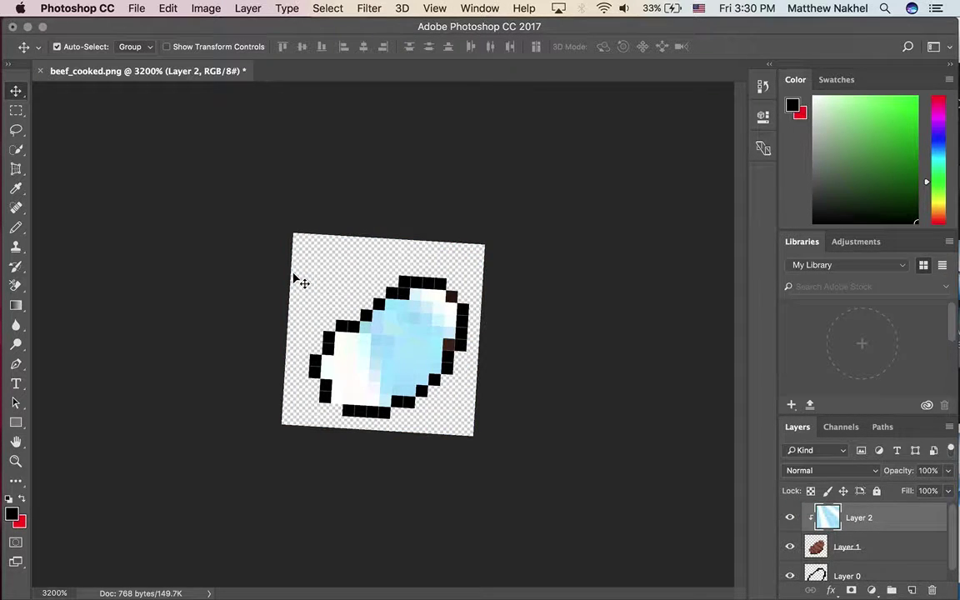
{"action": "left_click_drag", "start_coordinate": [362, 325], "coordinate": [350, 204]}
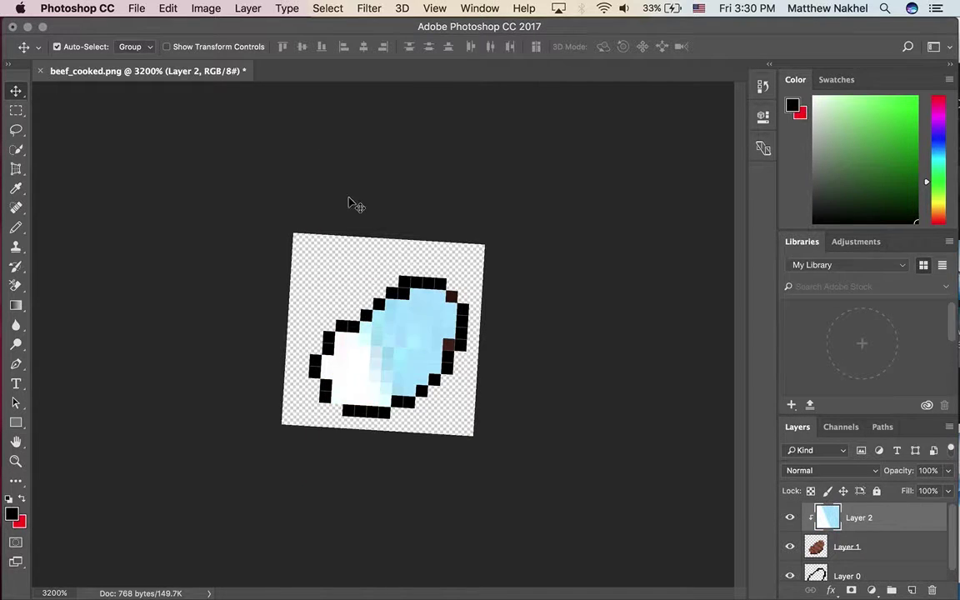
{"action": "left_click_drag", "start_coordinate": [373, 336], "coordinate": [464, 223]}
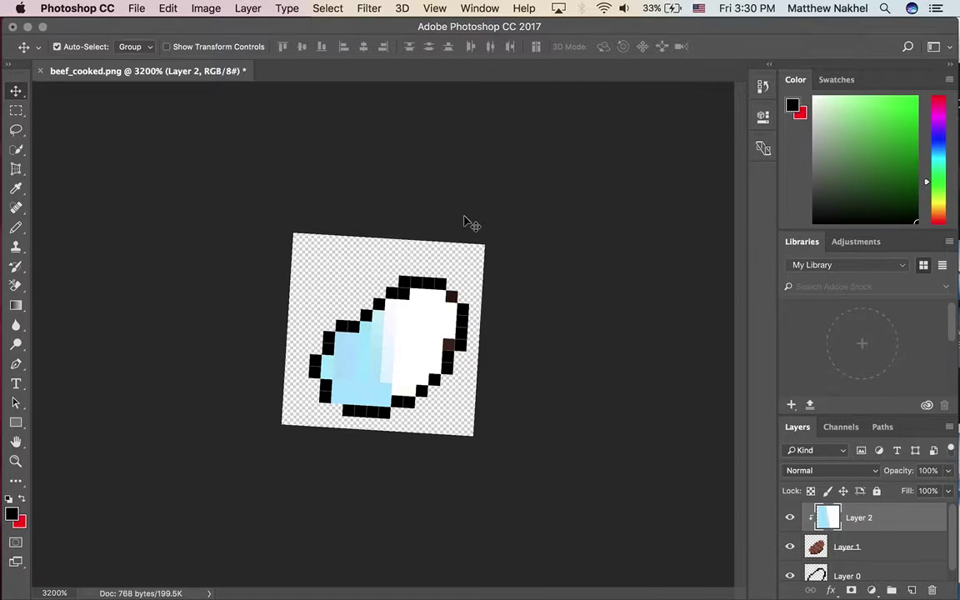
Quick-export the retextured steak as a PNG named beef_cooked2.png on the Desktop.
{"action": "left_click", "coordinate": [12, 27]}
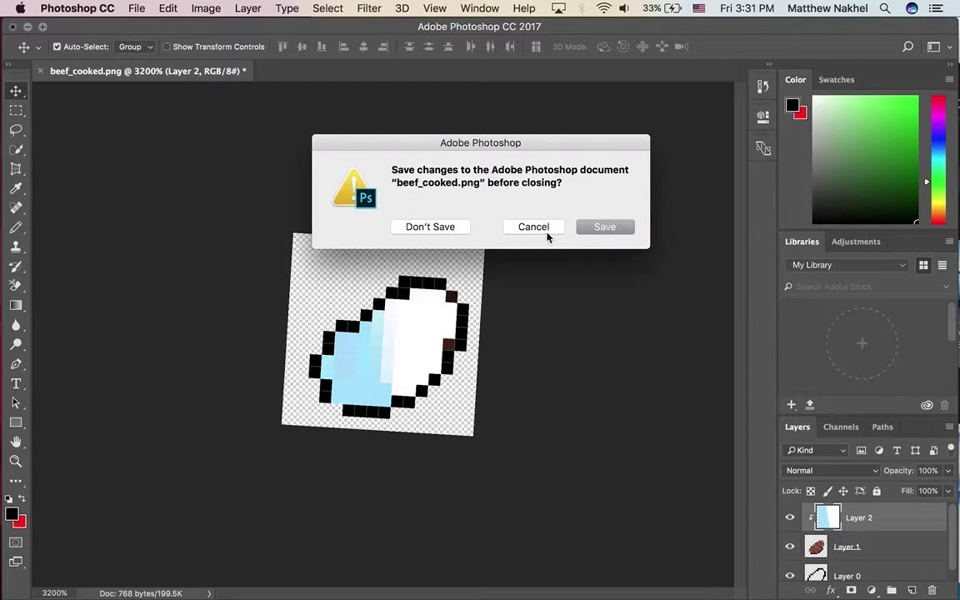
{"action": "left_click", "coordinate": [536, 227]}
{"action": "left_click", "coordinate": [136, 8]}
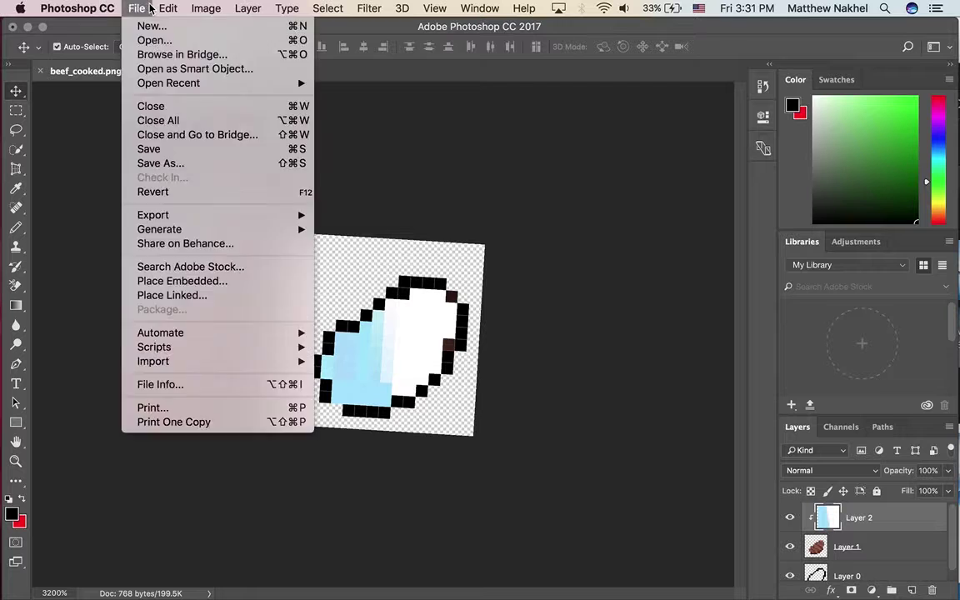
{"action": "left_click", "coordinate": [135, 9]}
{"action": "left_click", "coordinate": [136, 9]}
{"action": "mouse_move", "coordinate": [182, 218]}
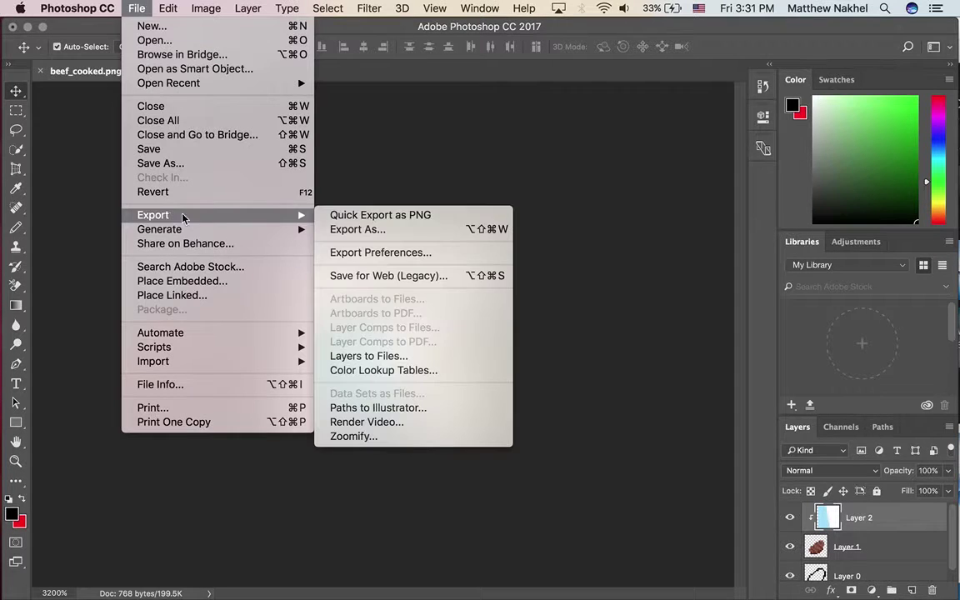
{"action": "left_click", "coordinate": [380, 215]}
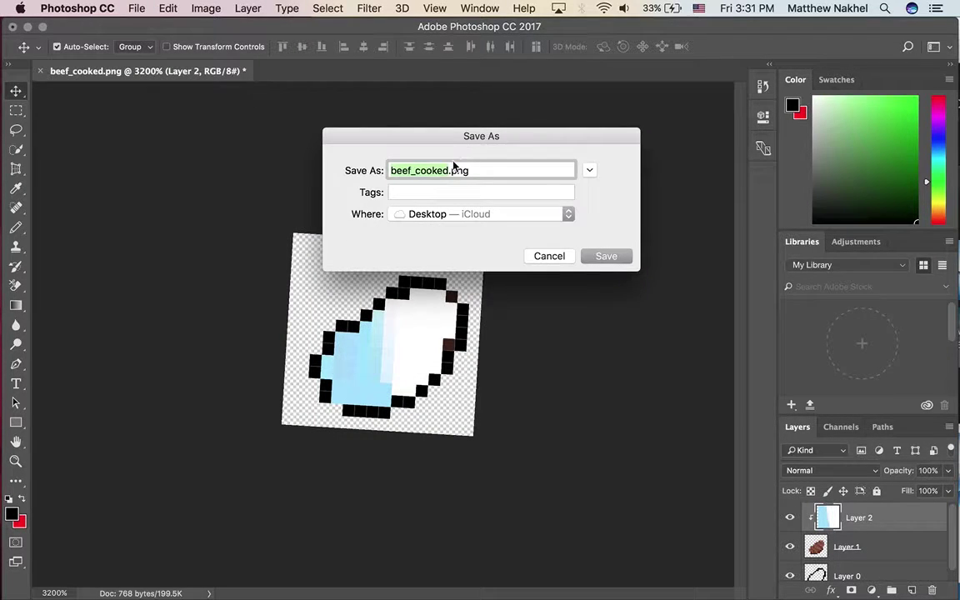
{"action": "left_click", "coordinate": [448, 165]}
{"action": "type", "text": "2"}
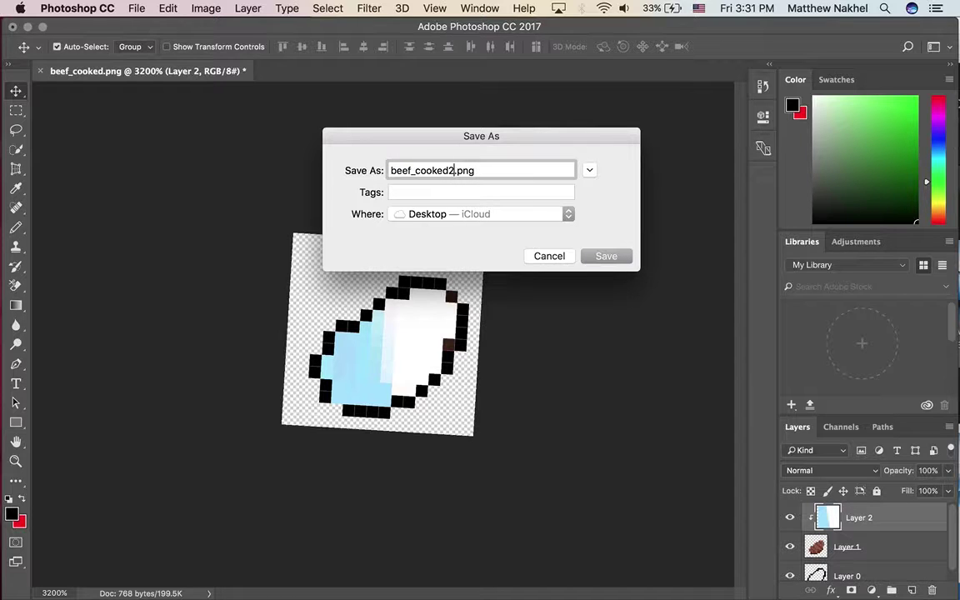
{"action": "key", "text": "Return"}
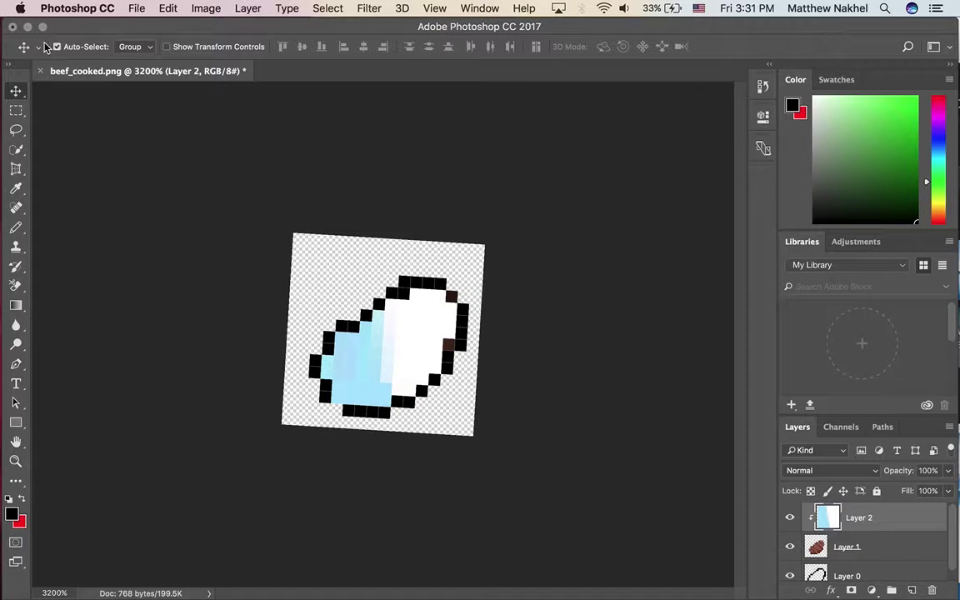
Close the beef_cooked.png document without saving and close the browser window with the image results.
{"action": "left_click", "coordinate": [12, 27]}
{"action": "left_click", "coordinate": [429, 223]}
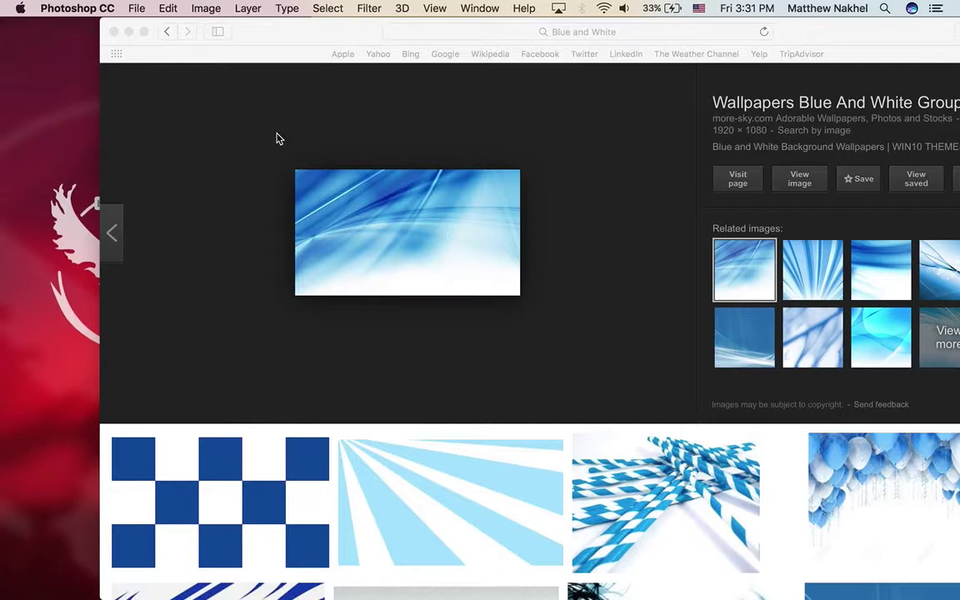
{"action": "left_click", "coordinate": [115, 30]}
Open the original beef_cooked.png from the desktop in Affinity Photo.
{"action": "left_click", "coordinate": [136, 173]}
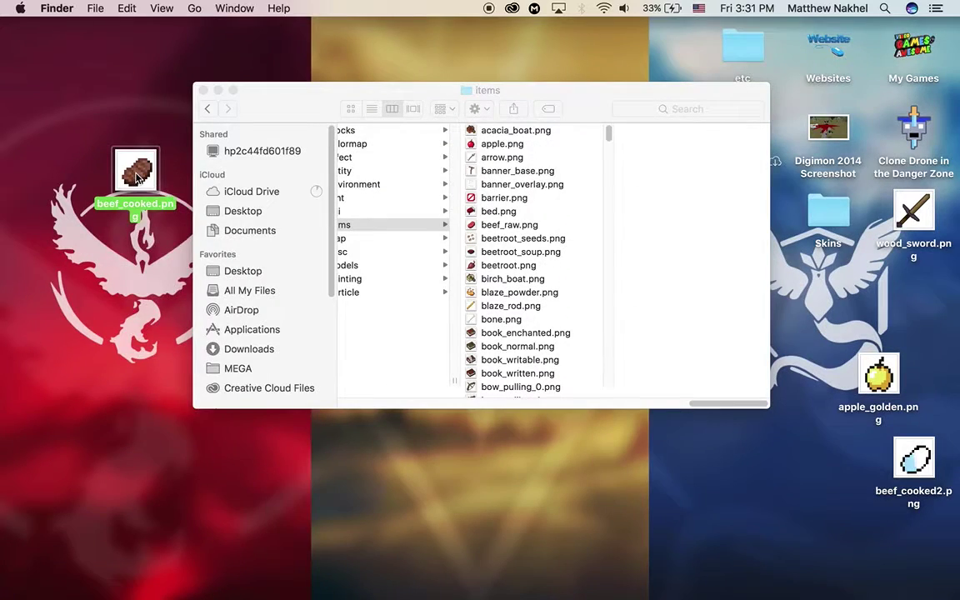
{"action": "right_click", "coordinate": [138, 175]}
{"action": "mouse_move", "coordinate": [183, 194]}
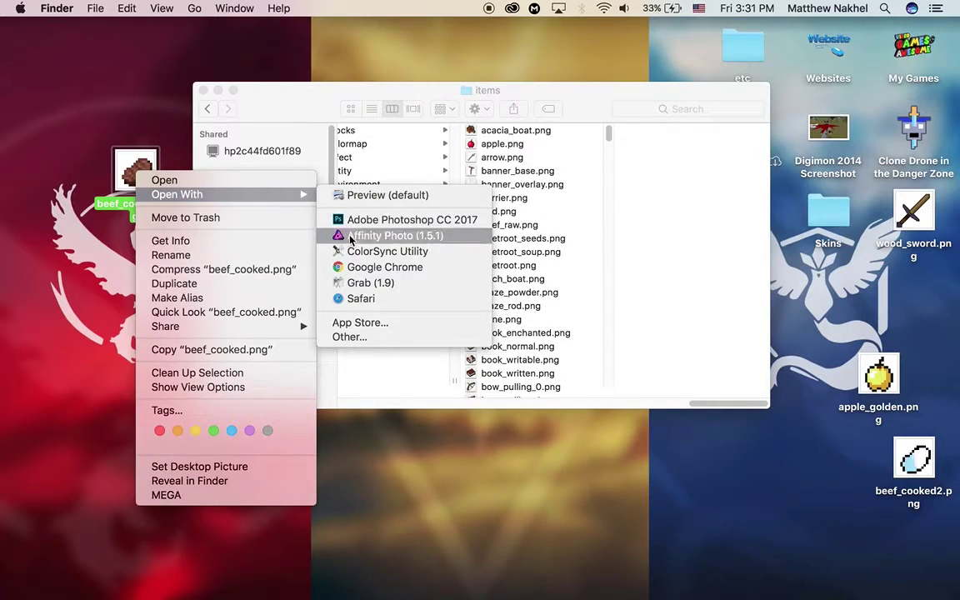
{"action": "left_click", "coordinate": [349, 238]}
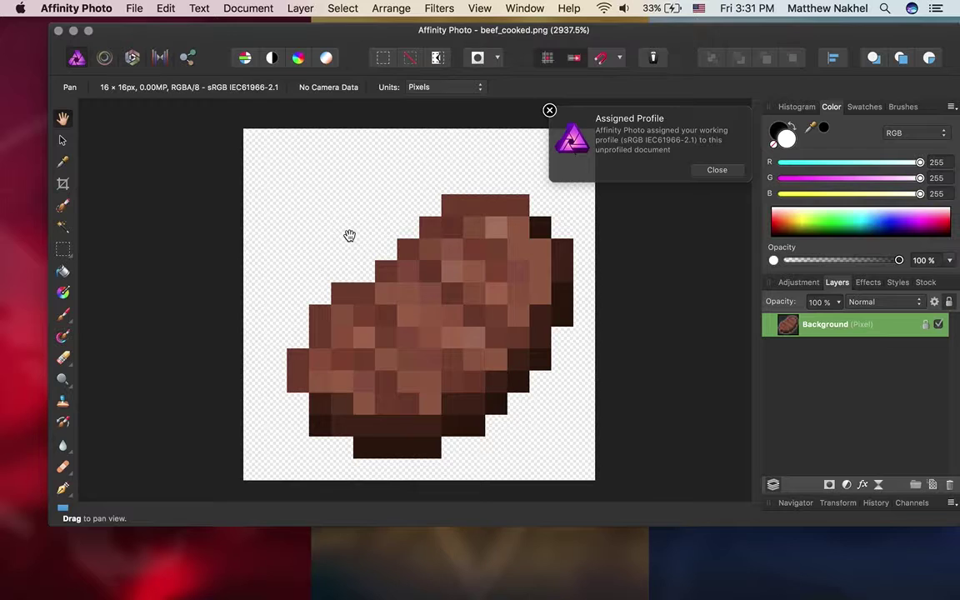
{"action": "left_click", "coordinate": [63, 205]}
{"action": "left_click", "coordinate": [63, 226]}
{"action": "left_click", "coordinate": [445, 305]}
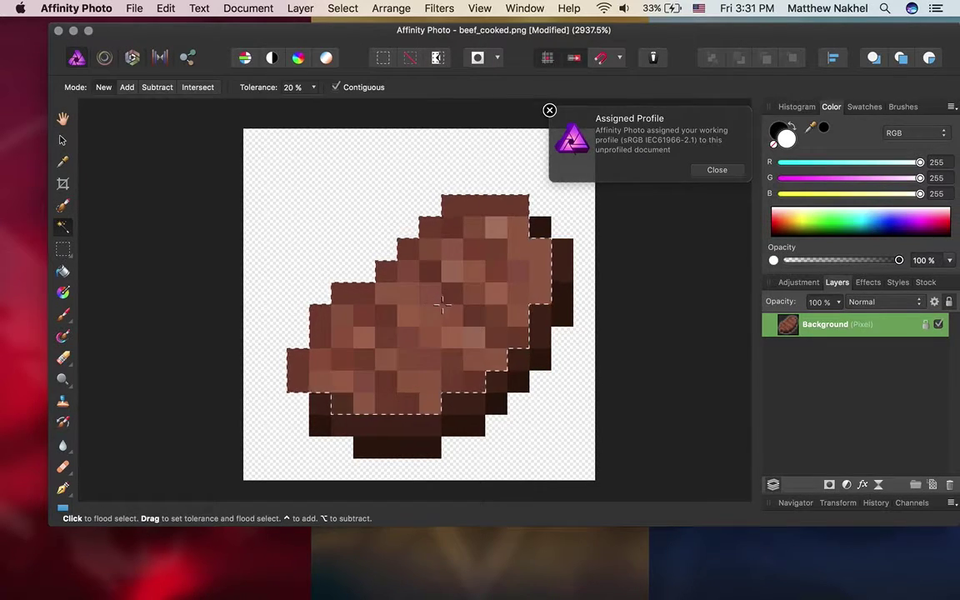
{"action": "key", "text": "super+d"}
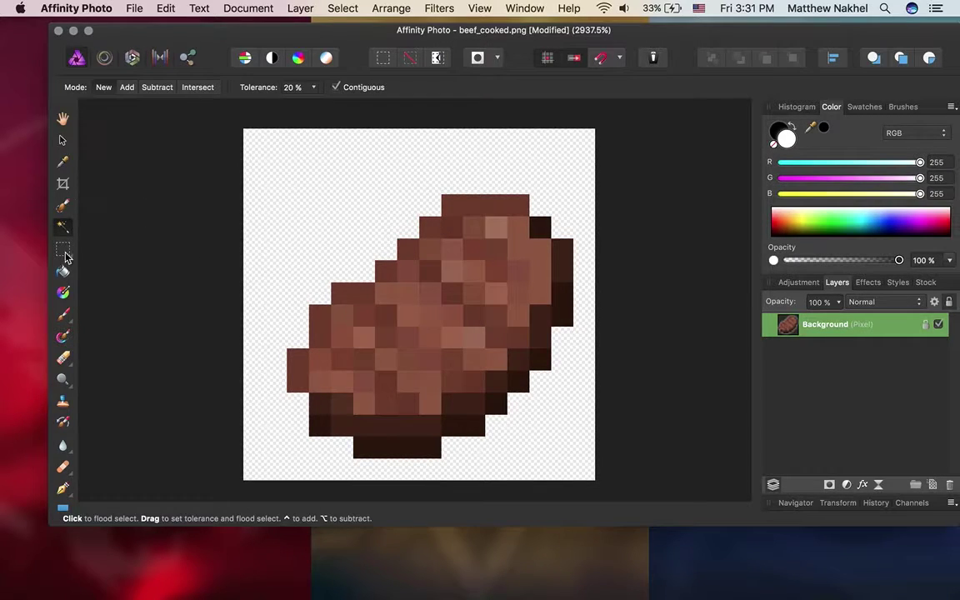
Set the Paint Brush width to 1 px and paint a black outline along the steak's upper-left edge.
{"action": "left_click", "coordinate": [65, 316]}
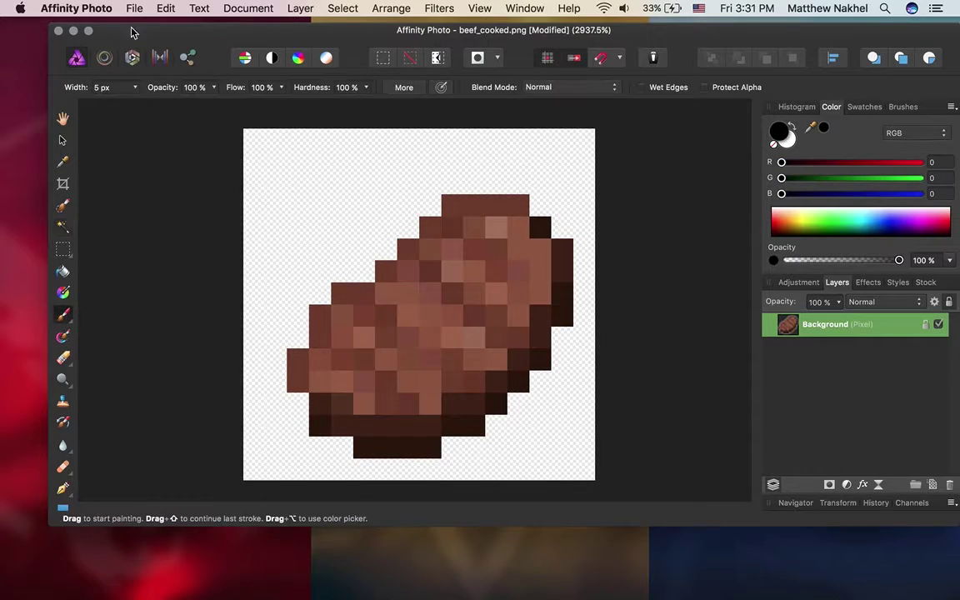
{"action": "left_click", "coordinate": [100, 88]}
{"action": "type", "text": "1"}
{"action": "key", "text": "Return"}
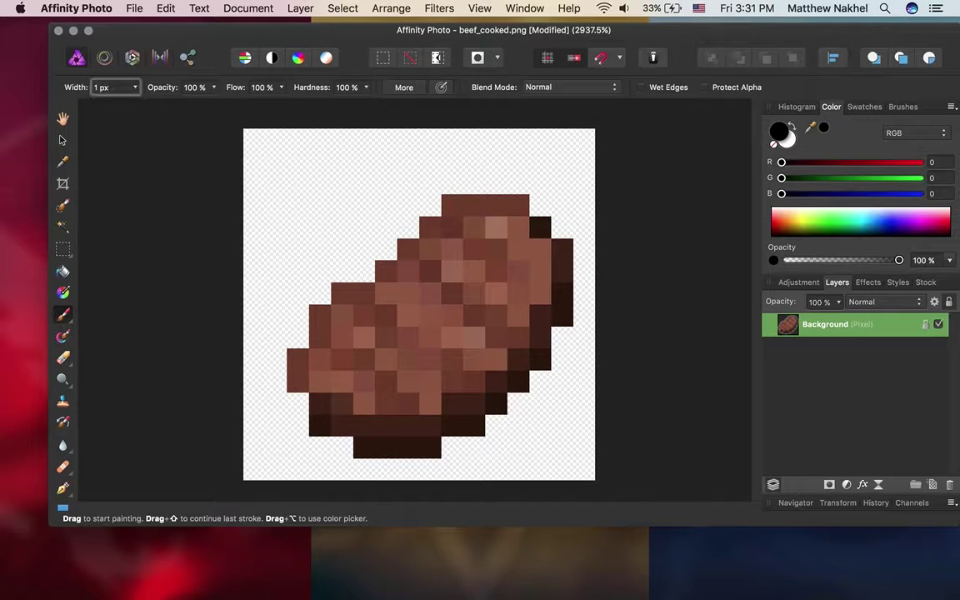
{"action": "mouse_move", "coordinate": [525, 202]}
{"action": "left_mouse_down"}
{"action": "mouse_move", "coordinate": [452, 203]}
{"action": "mouse_move", "coordinate": [452, 221]}
{"action": "mouse_move", "coordinate": [424, 226]}
{"action": "mouse_move", "coordinate": [381, 279]}
{"action": "mouse_move", "coordinate": [386, 273]}
{"action": "mouse_move", "coordinate": [348, 291]}
{"action": "mouse_move", "coordinate": [324, 319]}
{"action": "mouse_move", "coordinate": [323, 339]}
{"action": "mouse_move", "coordinate": [321, 317]}
{"action": "mouse_move", "coordinate": [297, 400]}
{"action": "left_mouse_up"}
Flood-select the steak's brown interior at 20 % tolerance and paste the copied sunray image as a new layer.
{"action": "left_click", "coordinate": [62, 226]}
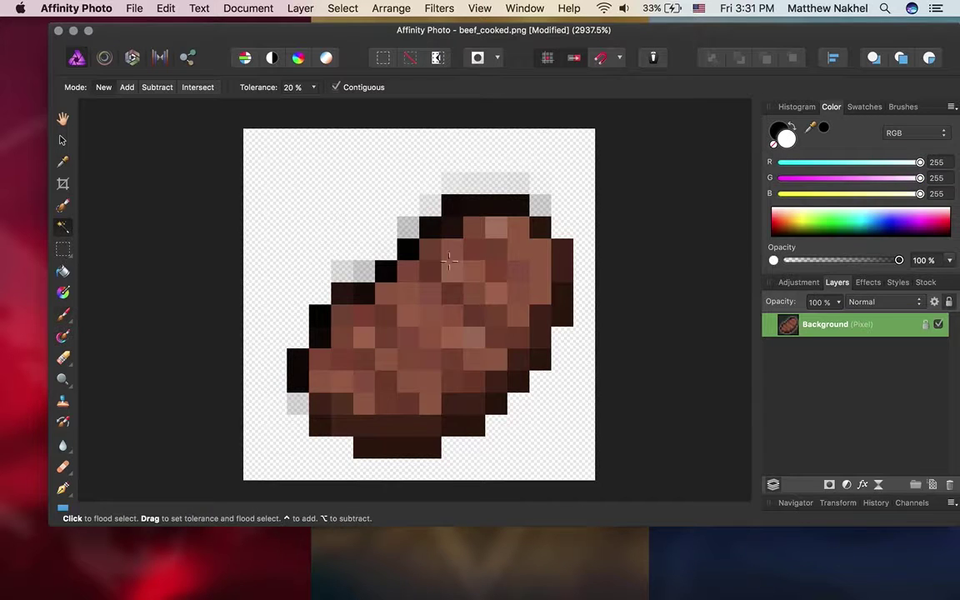
{"action": "left_click", "coordinate": [458, 308]}
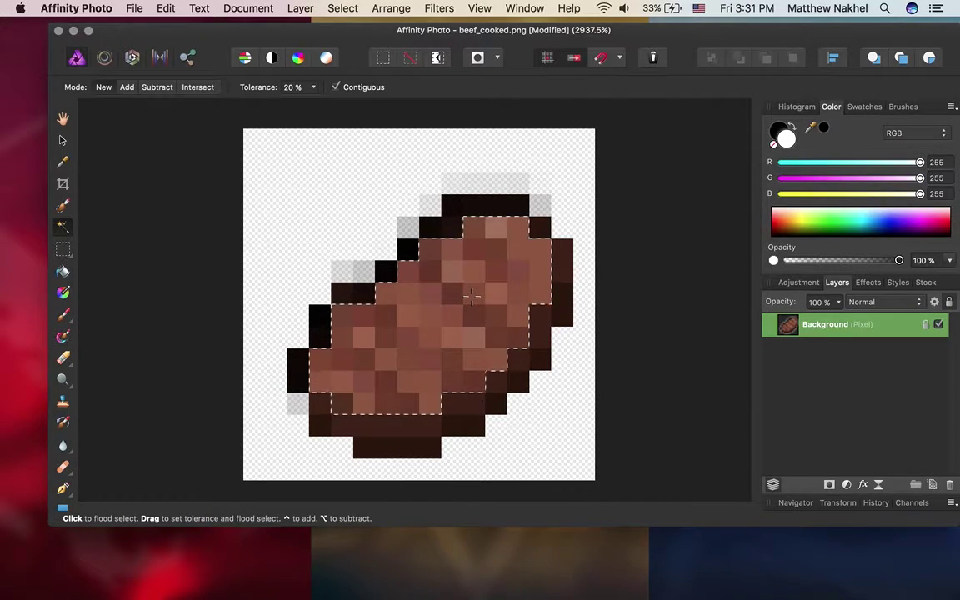
{"action": "key", "text": "super+v"}
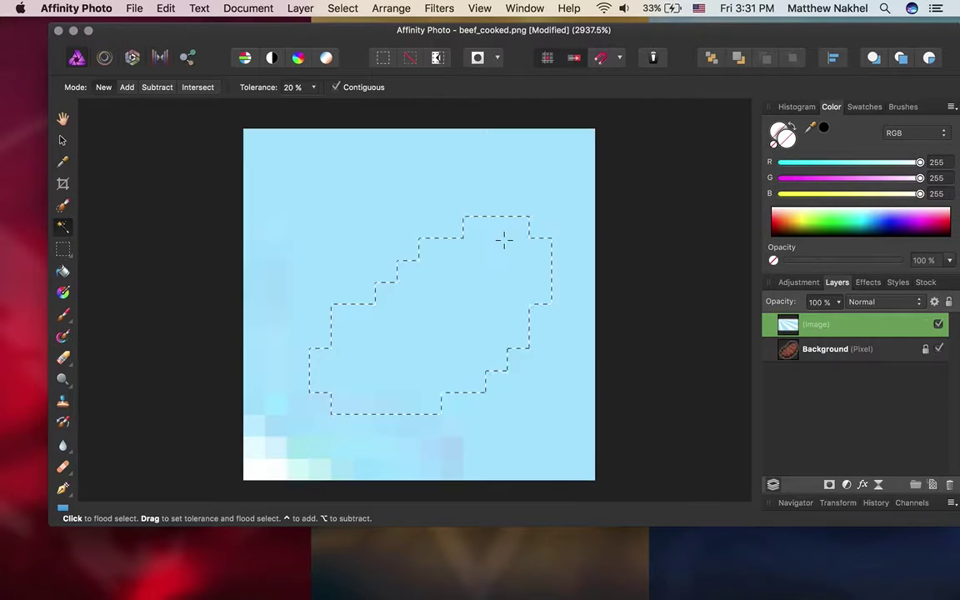
{"action": "left_click", "coordinate": [342, 8]}
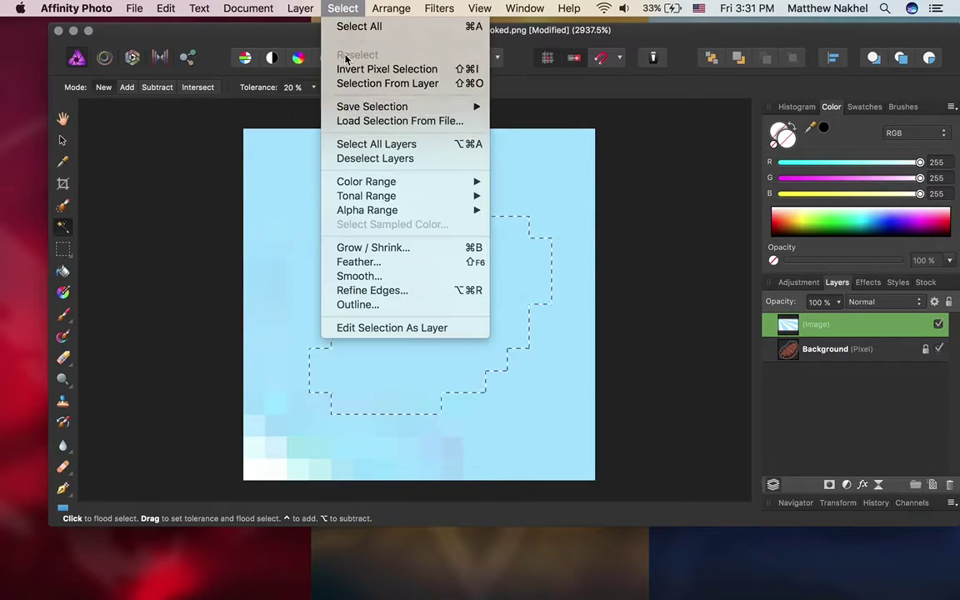
{"action": "mouse_move", "coordinate": [300, 8]}
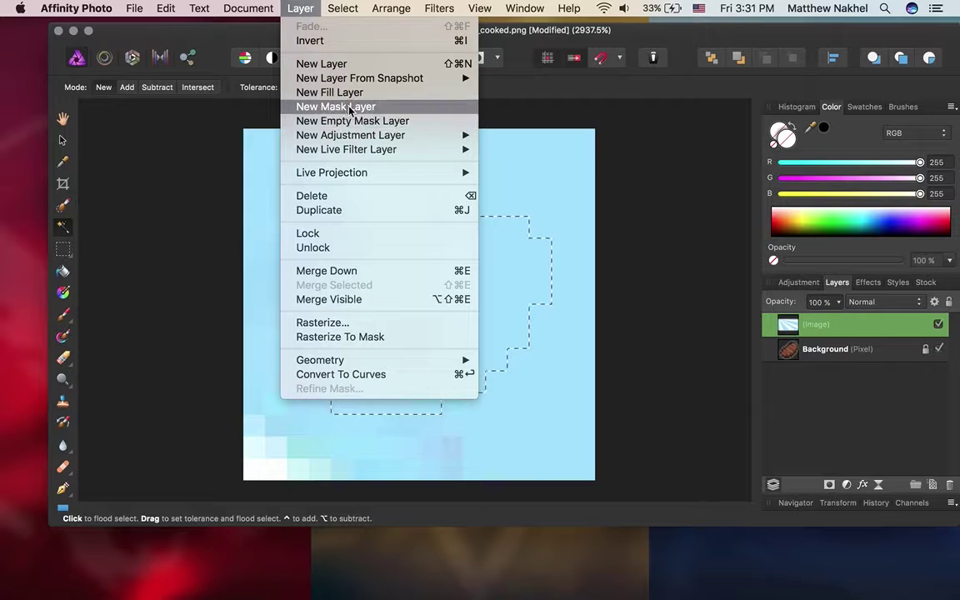
{"action": "left_click", "coordinate": [206, 157]}
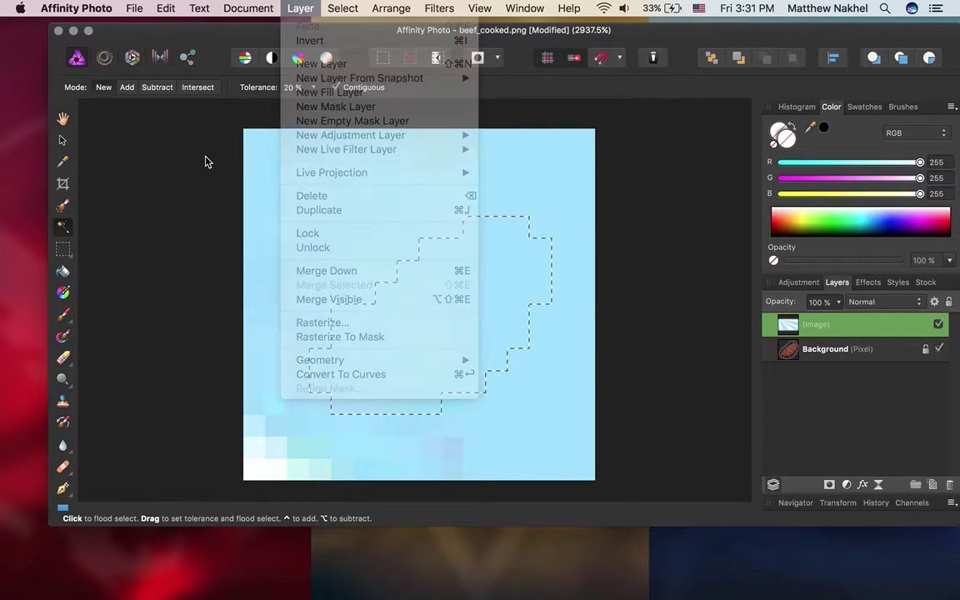
{"action": "left_click", "coordinate": [898, 304]}
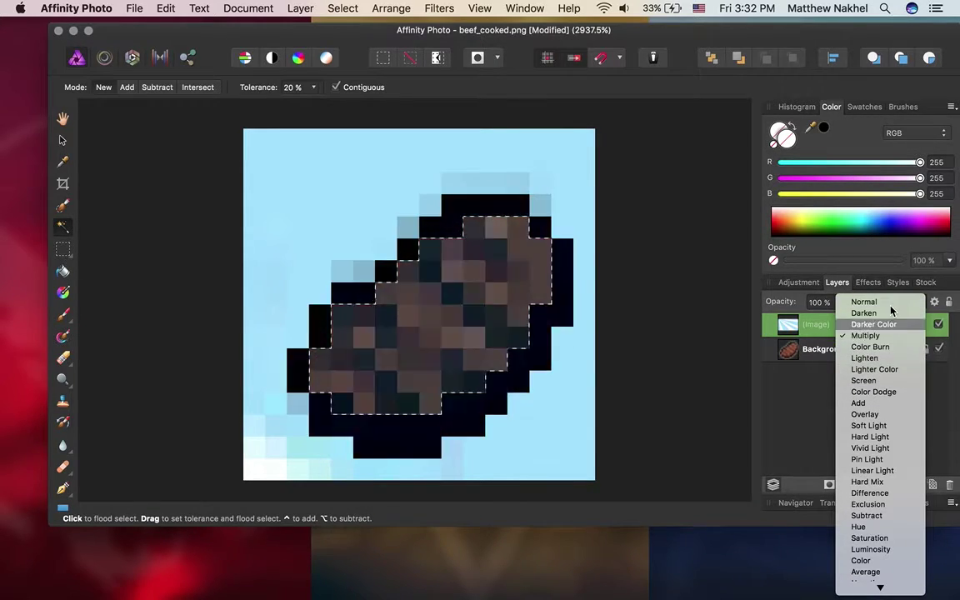
{"action": "left_click", "coordinate": [782, 379]}
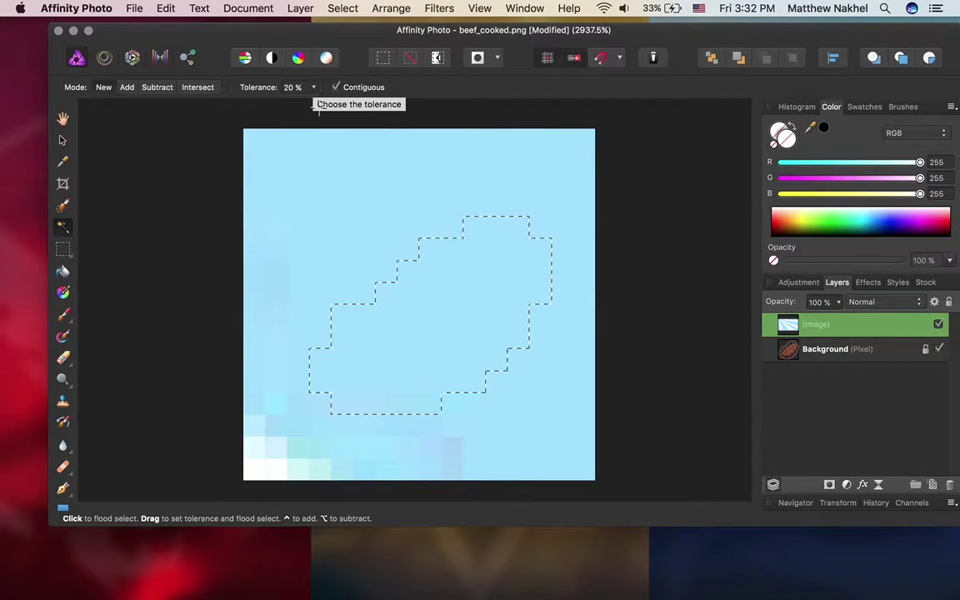
Shrink the pasted sunray image proportionally and move it over the steak canvas.
{"action": "scroll", "coordinate": [482, 269], "scroll_direction": "down", "scroll_amount": 5}
{"action": "scroll", "coordinate": [482, 269], "scroll_direction": "down", "scroll_amount": 8}
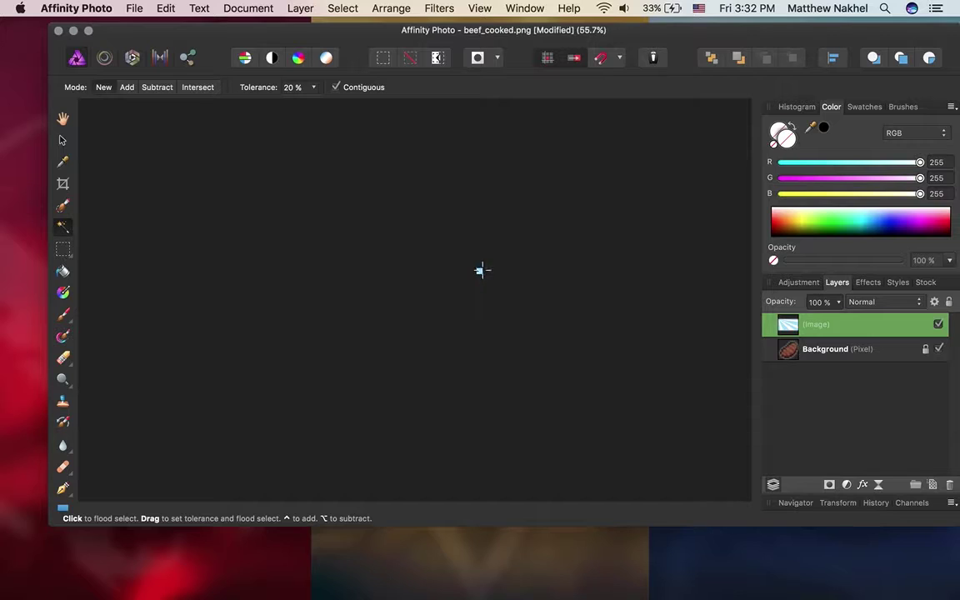
{"action": "left_click", "coordinate": [63, 143]}
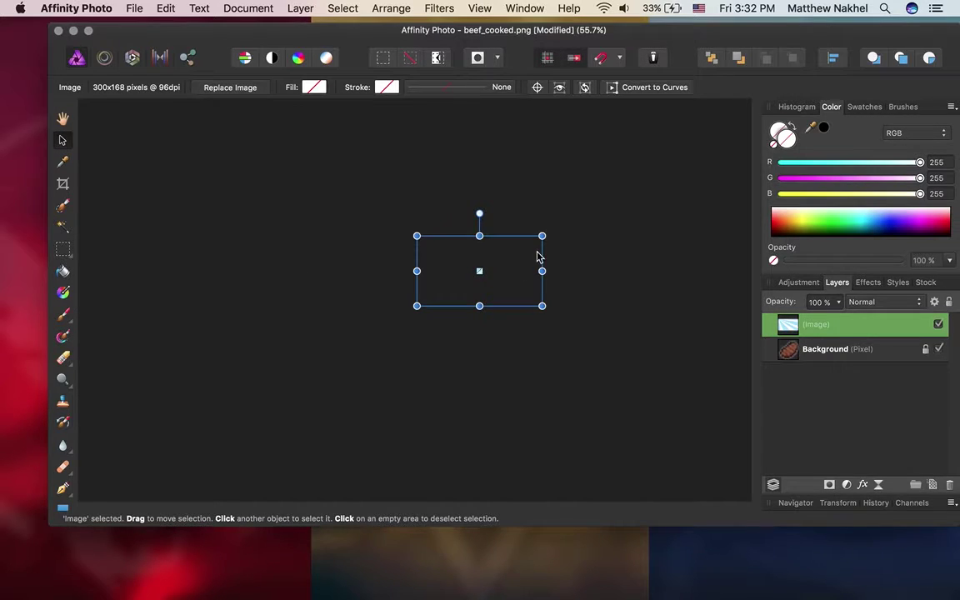
{"action": "left_click_drag", "start_coordinate": [541, 235], "coordinate": [427, 310]}
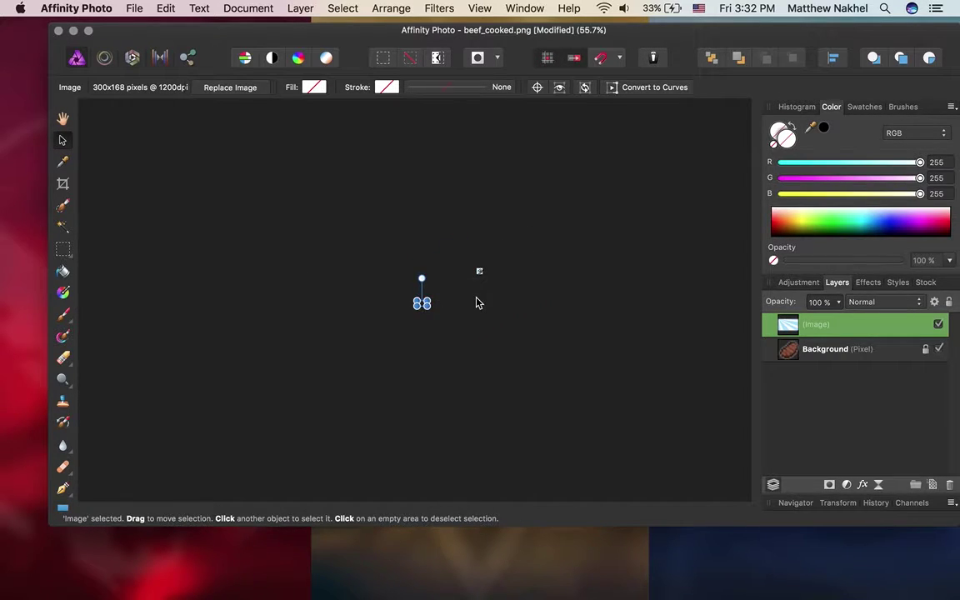
{"action": "scroll", "coordinate": [478, 301], "scroll_direction": "up", "scroll_amount": 5}
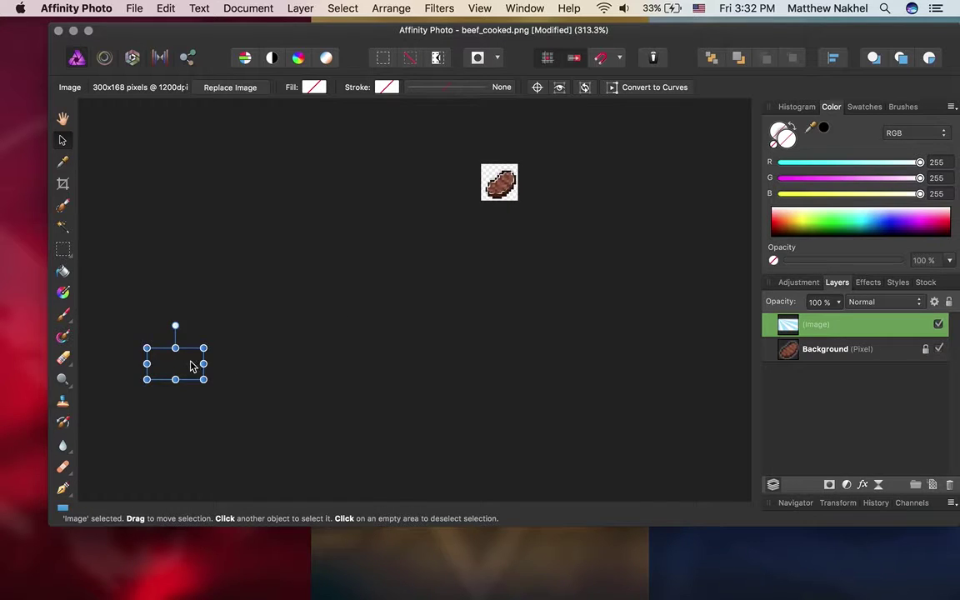
{"action": "left_click_drag", "start_coordinate": [190, 364], "coordinate": [518, 190]}
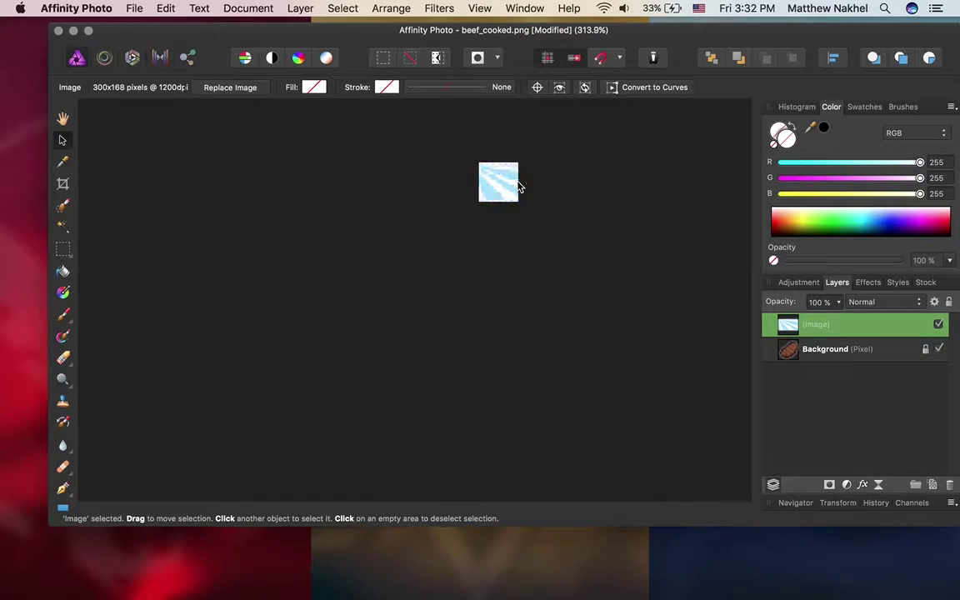
{"action": "scroll", "coordinate": [519, 188], "scroll_direction": "up", "scroll_amount": 4}
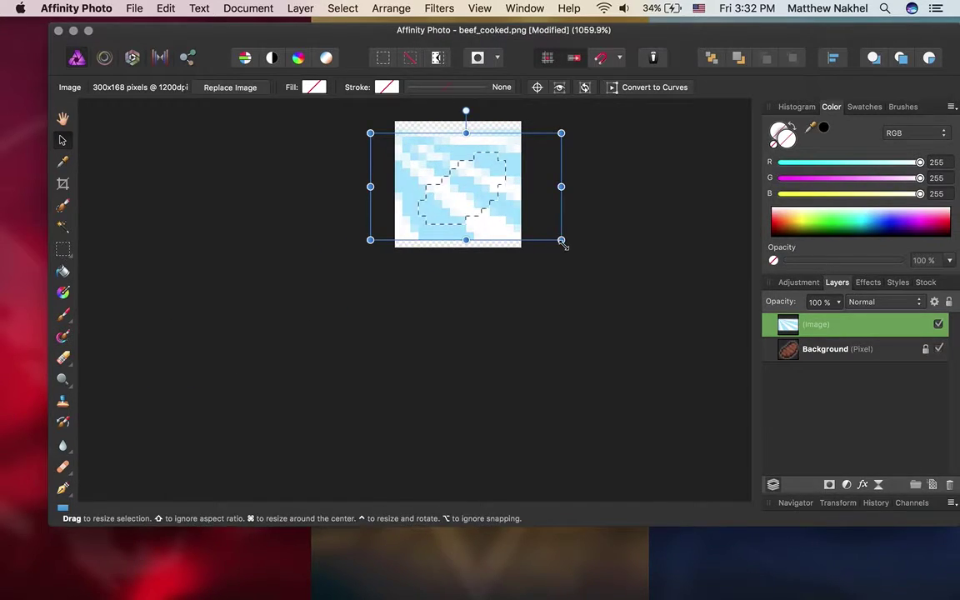
Scale the sunray image down to about half its size and position it over the steak's interior.
{"action": "left_click_drag", "start_coordinate": [561, 242], "coordinate": [467, 189]}
{"action": "scroll", "coordinate": [525, 218], "scroll_direction": "up", "scroll_amount": 5}
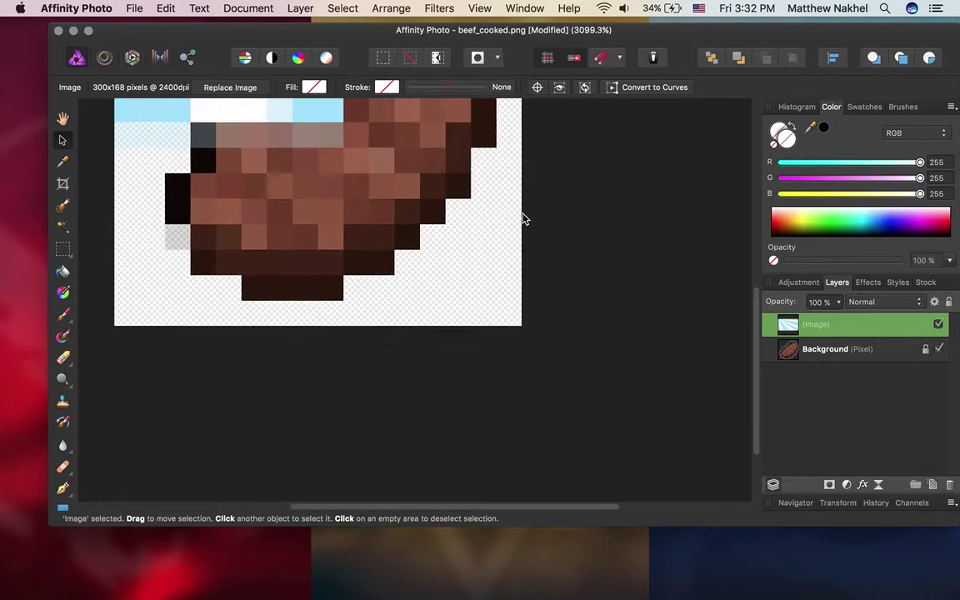
{"action": "scroll", "coordinate": [534, 228], "scroll_direction": "left", "scroll_amount": 3}
{"action": "scroll", "coordinate": [533, 228], "scroll_direction": "up", "scroll_amount": 3}
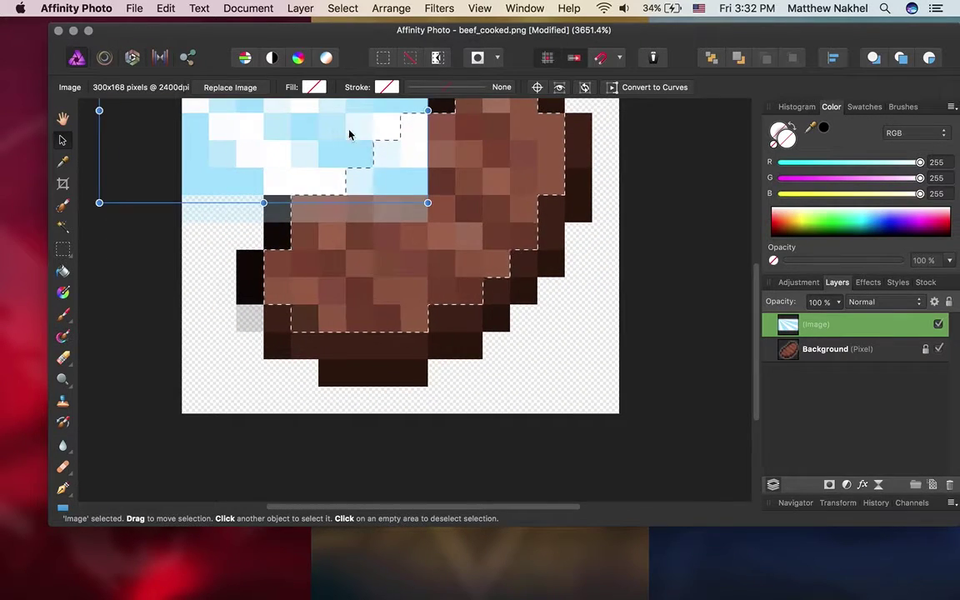
{"action": "left_click_drag", "start_coordinate": [349, 133], "coordinate": [490, 249]}
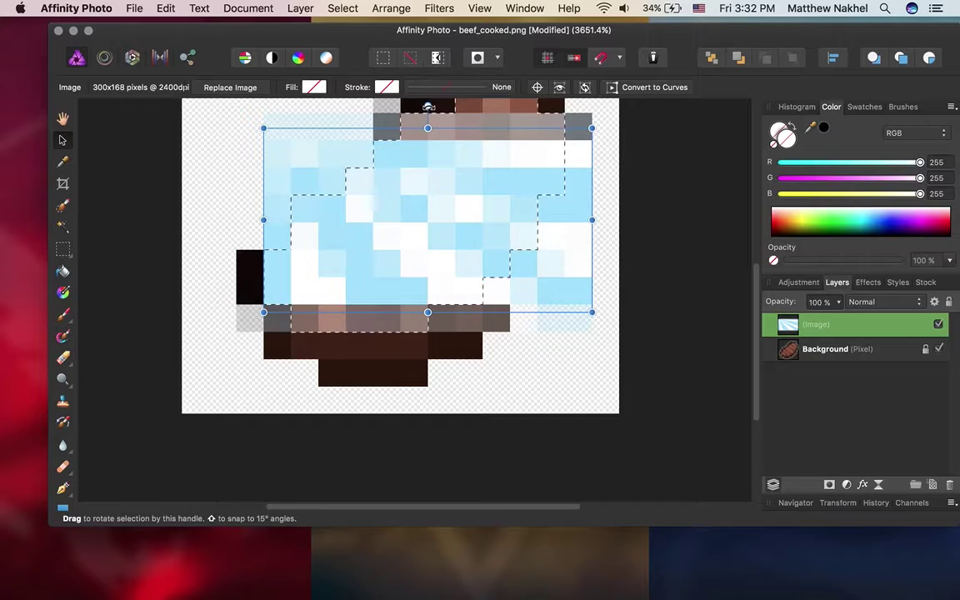
Rotate the sunray image counter-clockwise to follow the steak's diagonal, narrow it slightly and reposition it over the interior selection.
{"action": "left_click_drag", "start_coordinate": [428, 106], "coordinate": [333, 154]}
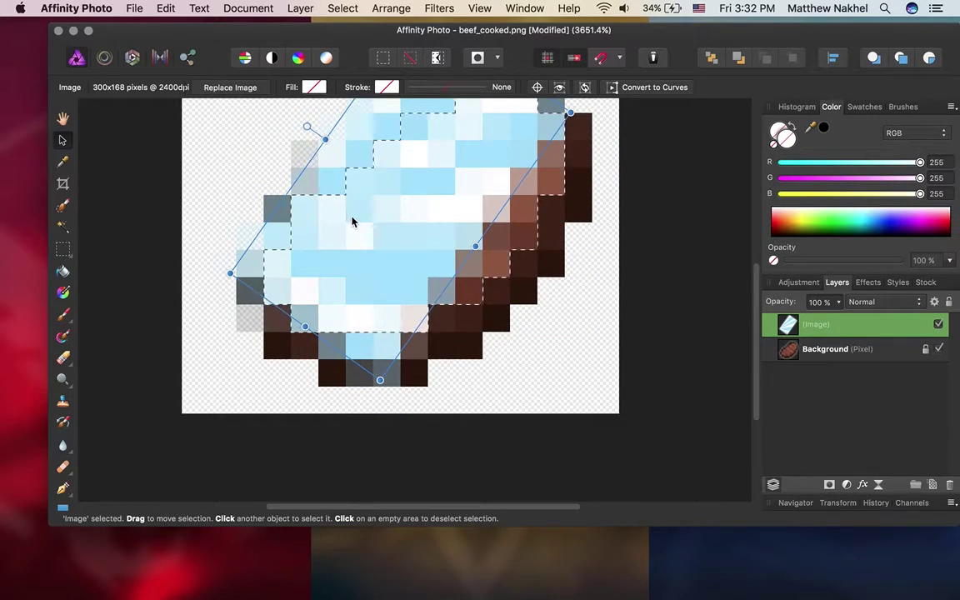
{"action": "scroll", "coordinate": [492, 316], "scroll_direction": "up", "scroll_amount": 2}
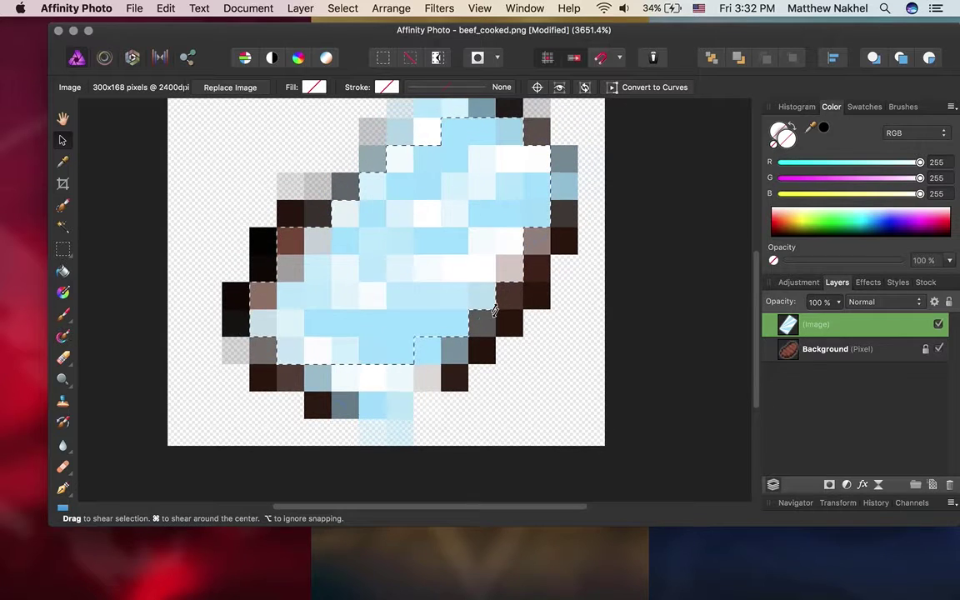
{"action": "left_click_drag", "start_coordinate": [475, 308], "coordinate": [454, 301]}
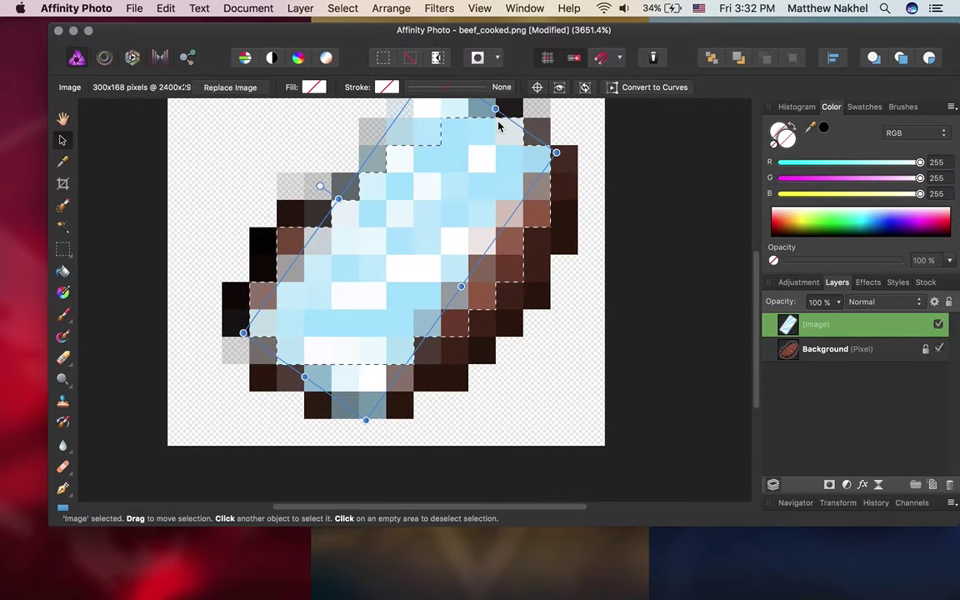
{"action": "left_click_drag", "start_coordinate": [506, 122], "coordinate": [479, 135]}
{"action": "left_click_drag", "start_coordinate": [439, 220], "coordinate": [465, 203]}
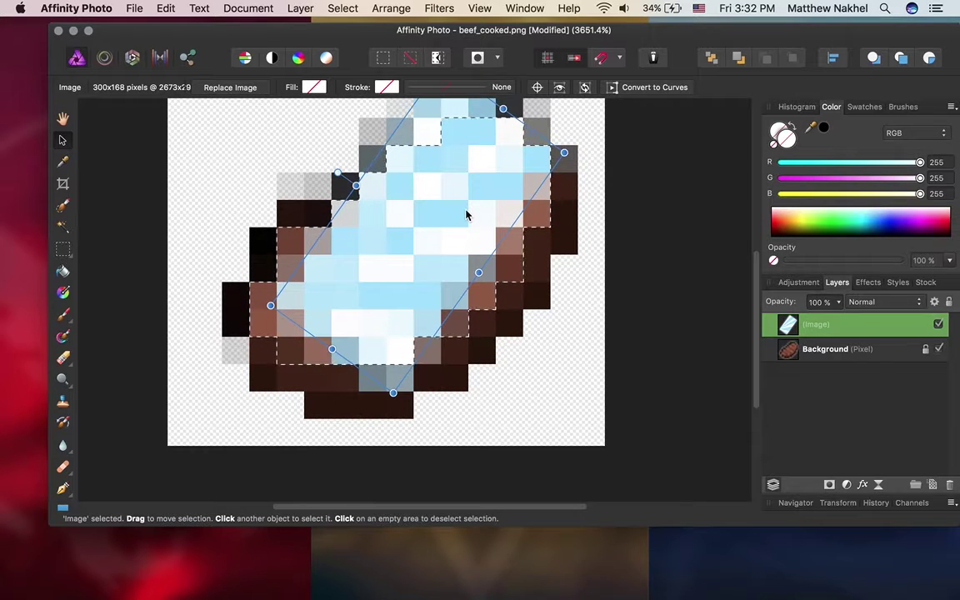
{"action": "mouse_move", "coordinate": [469, 244]}
{"action": "left_mouse_down"}
{"action": "mouse_move", "coordinate": [488, 257]}
{"action": "mouse_move", "coordinate": [485, 240]}
{"action": "mouse_move", "coordinate": [467, 241]}
{"action": "left_mouse_up"}
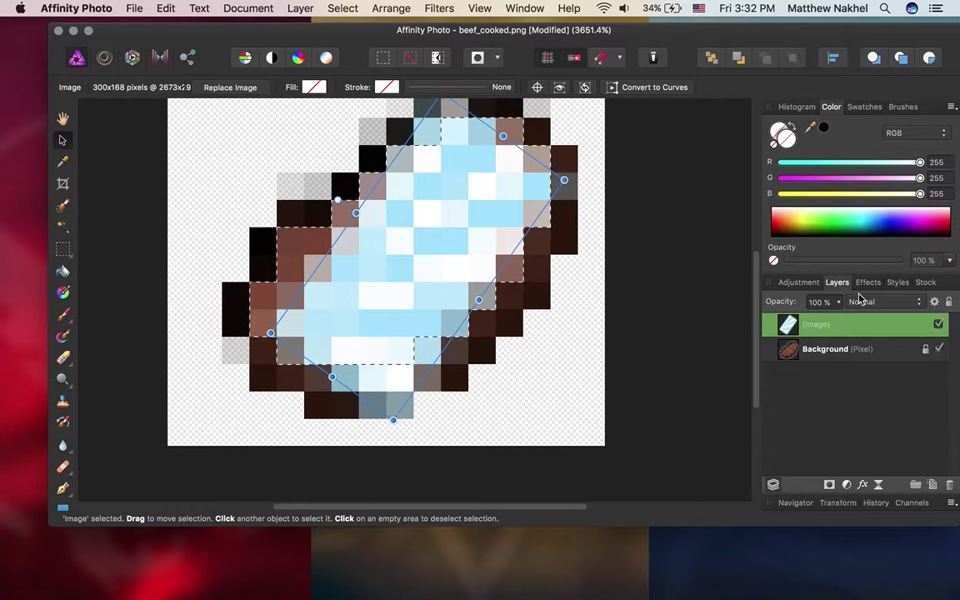
Stretch the rotated sunray image's sides outward so it covers the whole selected steak interior.
{"action": "left_click", "coordinate": [858, 296]}
{"action": "left_click", "coordinate": [478, 240]}
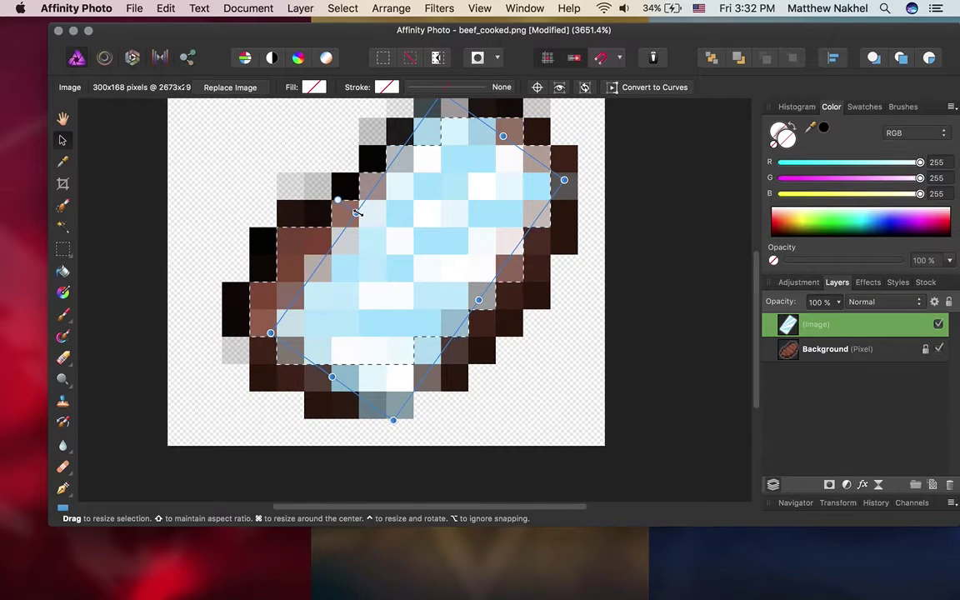
{"action": "left_click_drag", "start_coordinate": [355, 213], "coordinate": [328, 200]}
{"action": "left_click_drag", "start_coordinate": [318, 363], "coordinate": [291, 391]}
{"action": "left_click_drag", "start_coordinate": [469, 314], "coordinate": [497, 334]}
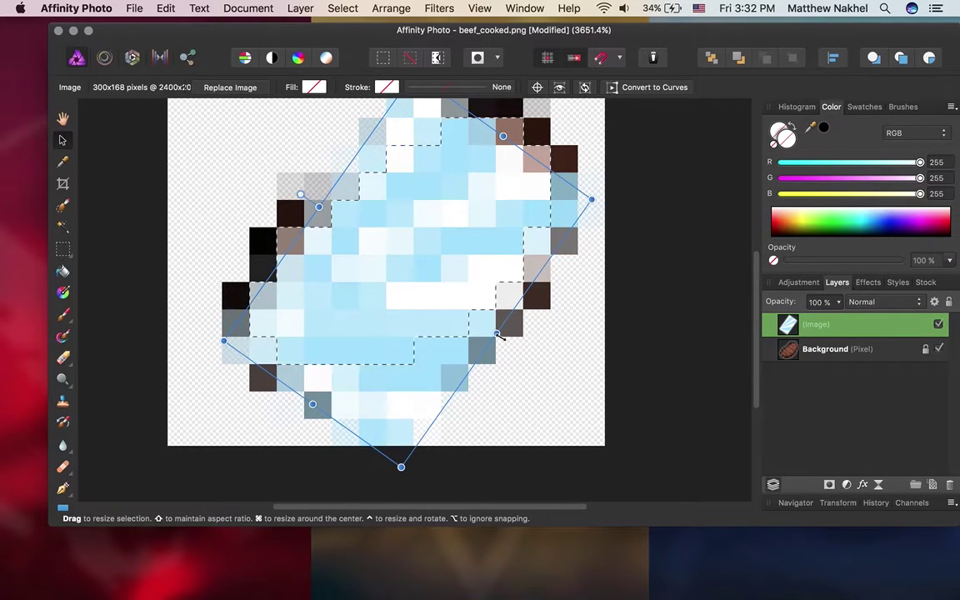
{"action": "left_click_drag", "start_coordinate": [503, 135], "coordinate": [527, 105]}
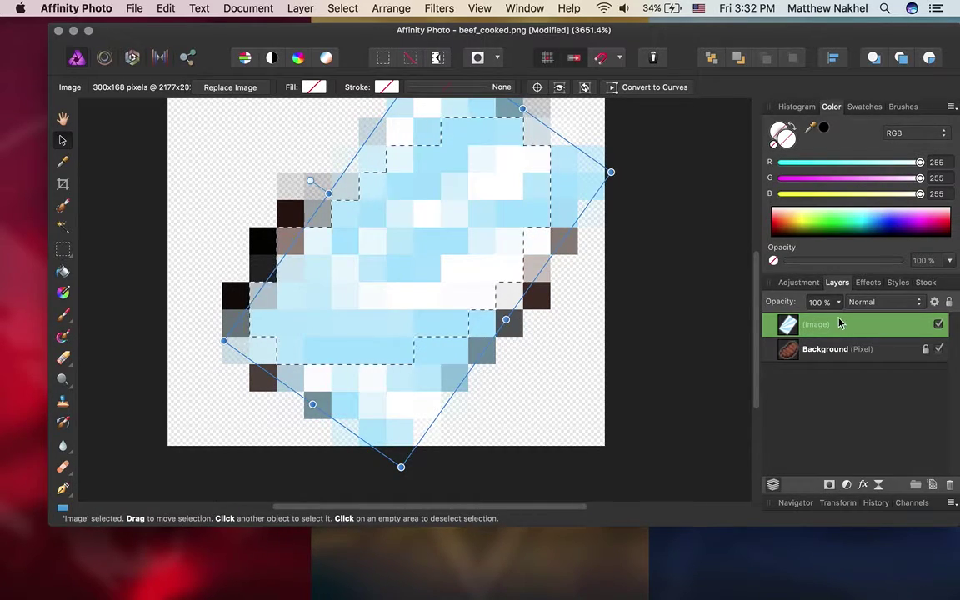
Try the Overlay, Pin Light and Erase blend modes on the sunray image layer, and return it to Normal.
{"action": "left_click", "coordinate": [862, 302]}
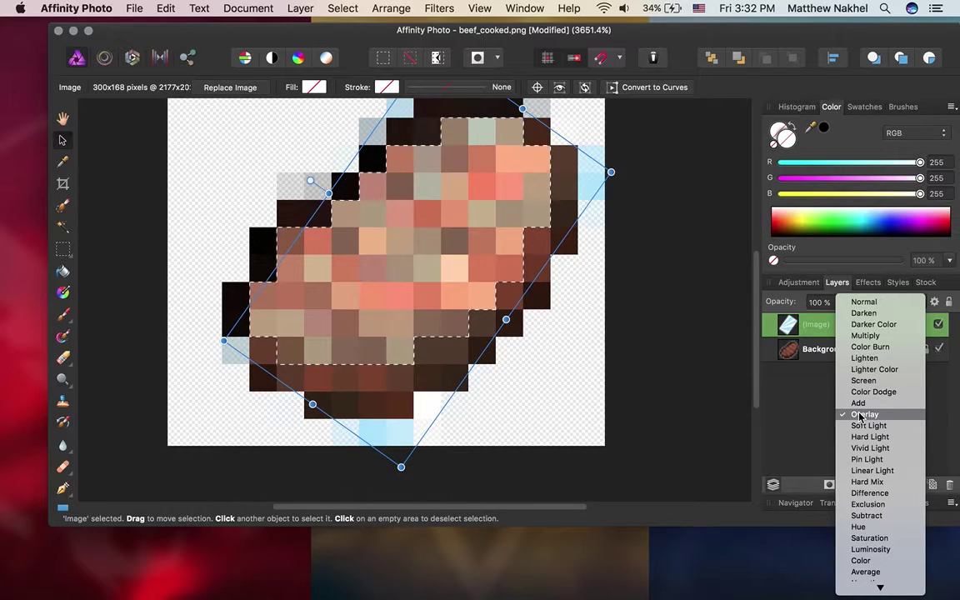
{"action": "left_click", "coordinate": [863, 414]}
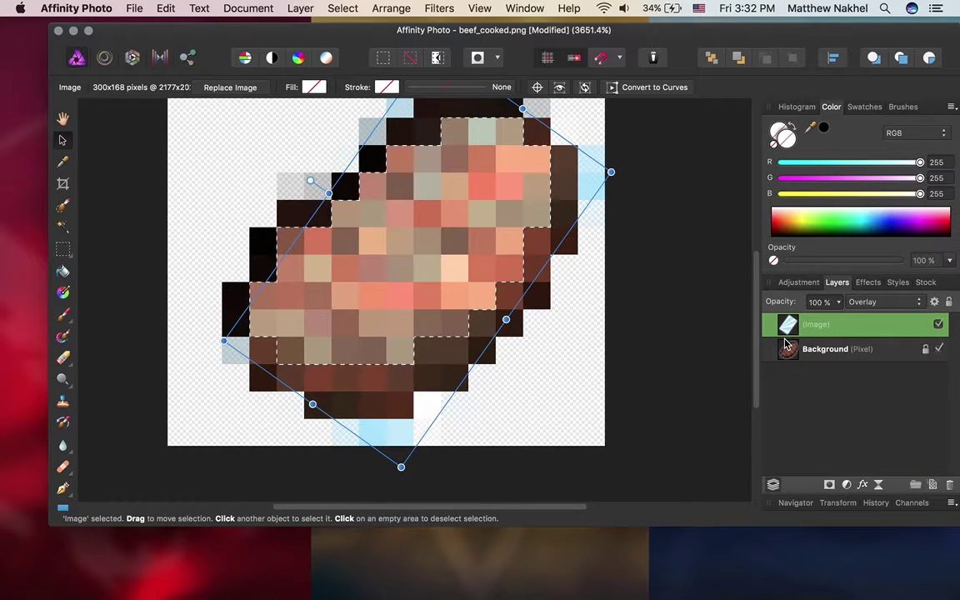
{"action": "left_click", "coordinate": [883, 302]}
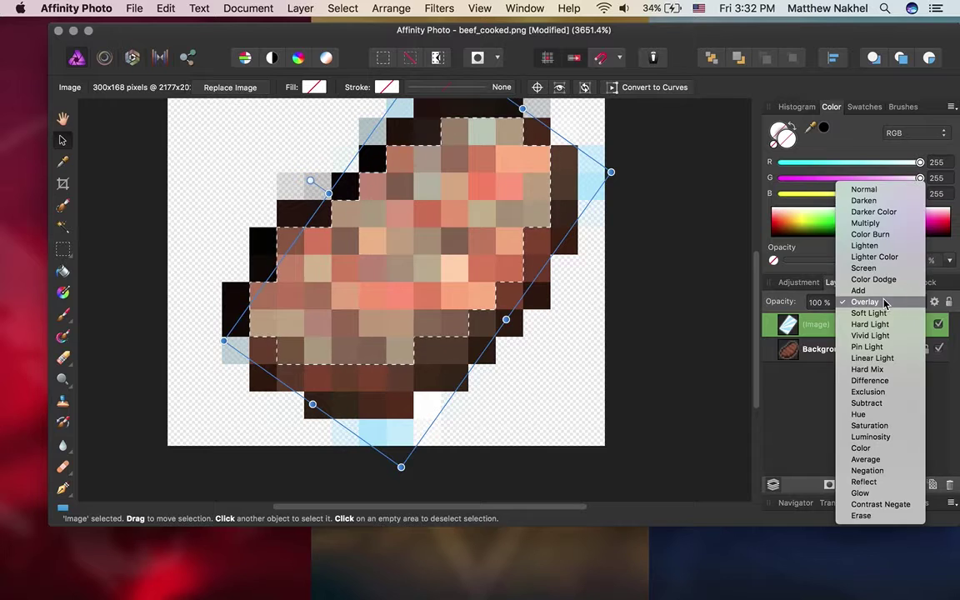
{"action": "left_click", "coordinate": [890, 348]}
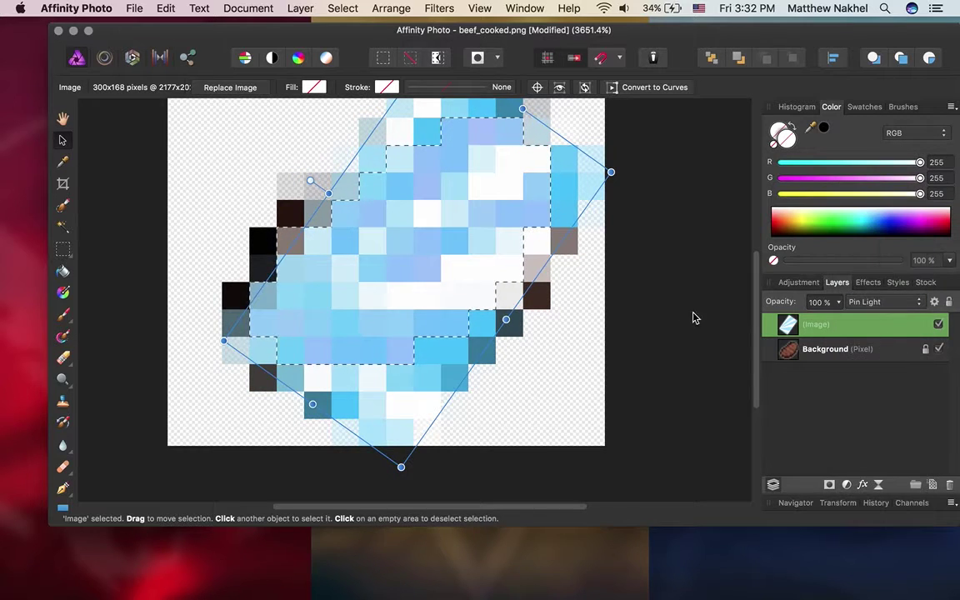
{"action": "left_click", "coordinate": [883, 302]}
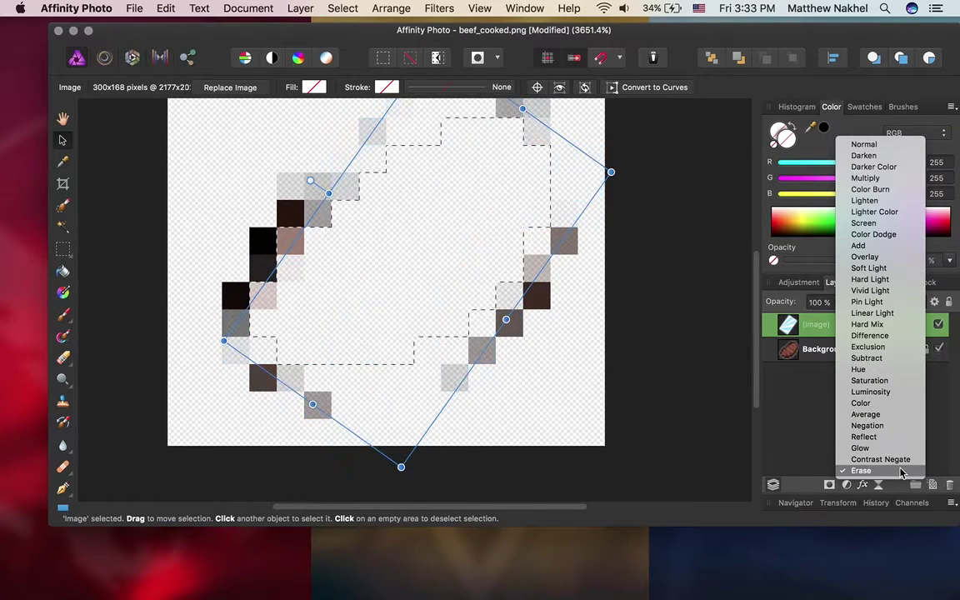
{"action": "left_click", "coordinate": [885, 148]}
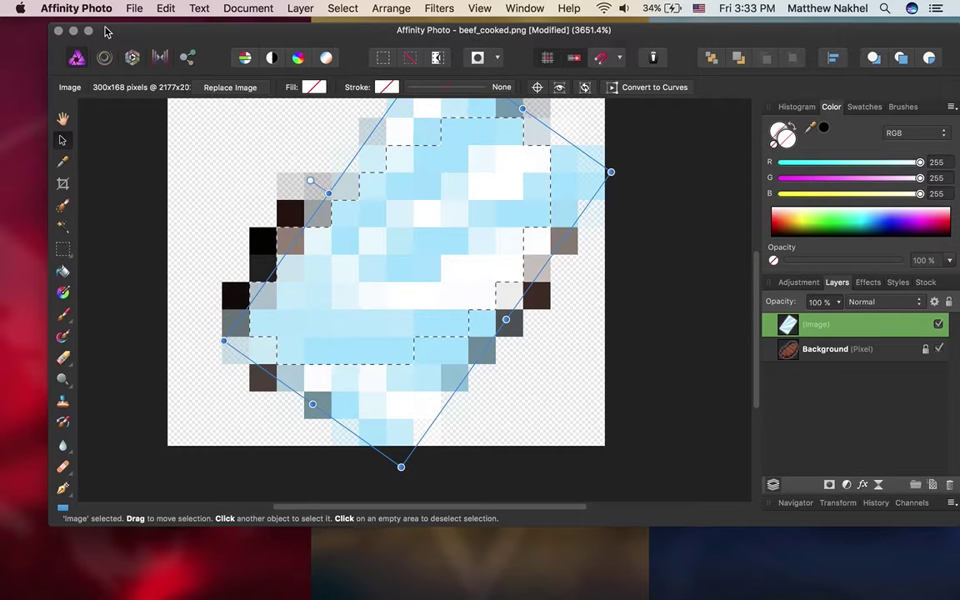
Close the beef_cooked.png document without saving and close the Finder window showing the items folder.
{"action": "left_click", "coordinate": [58, 32]}
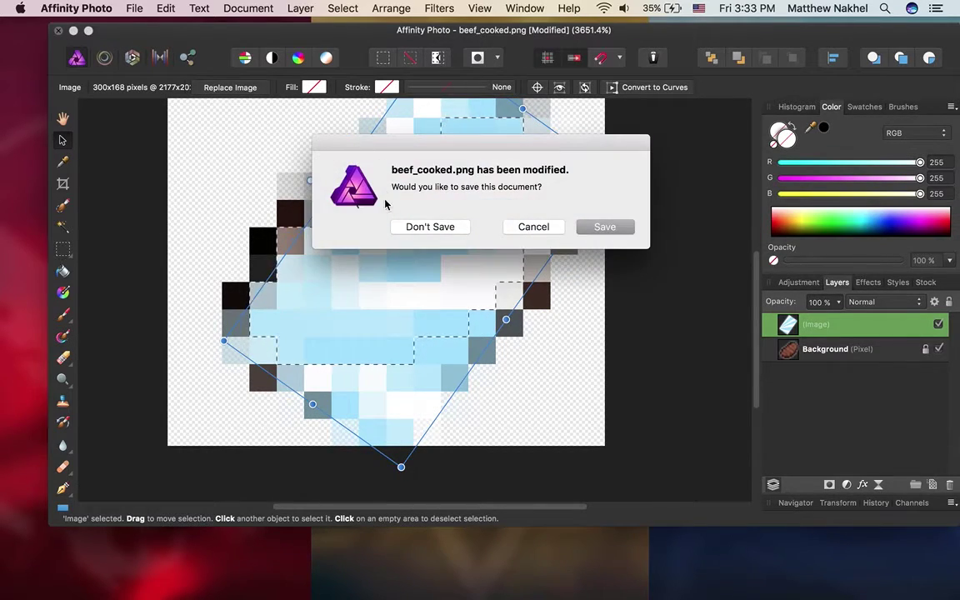
{"action": "left_click", "coordinate": [417, 227]}
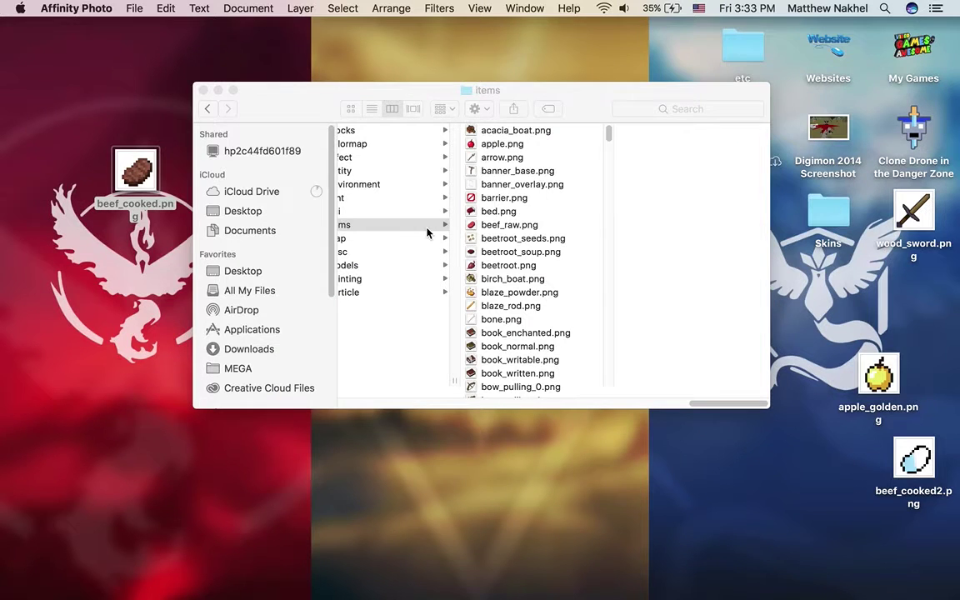
{"action": "left_click", "coordinate": [203, 90]}
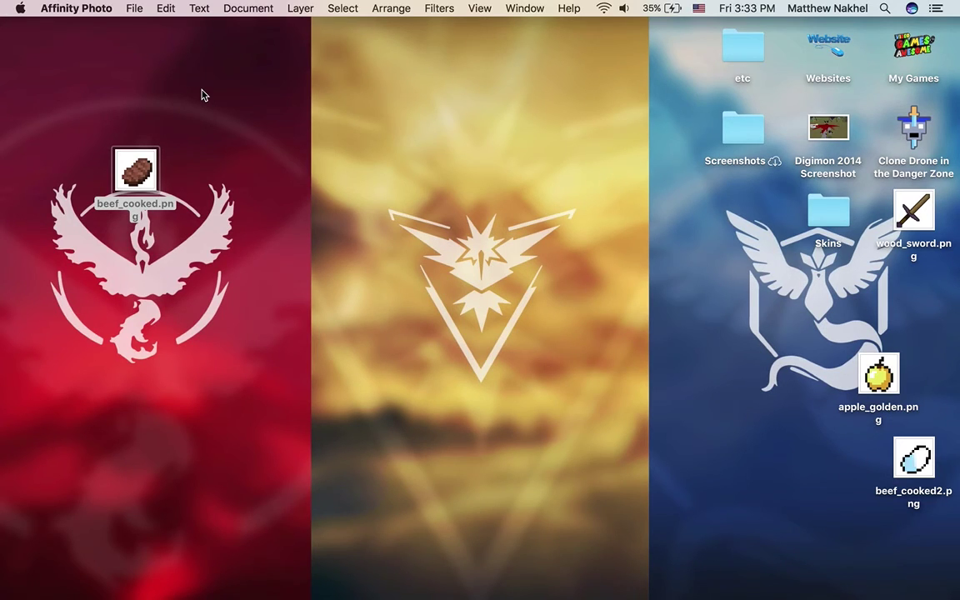
{"action": "left_click", "coordinate": [431, 156]}
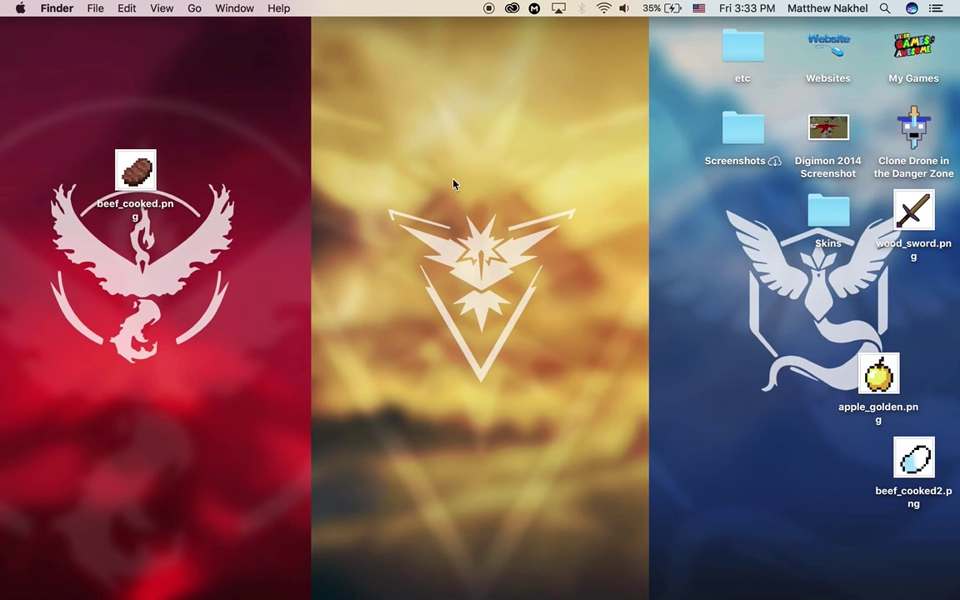
{"action": "left_click_drag", "start_coordinate": [247, 106], "coordinate": [598, 258]}
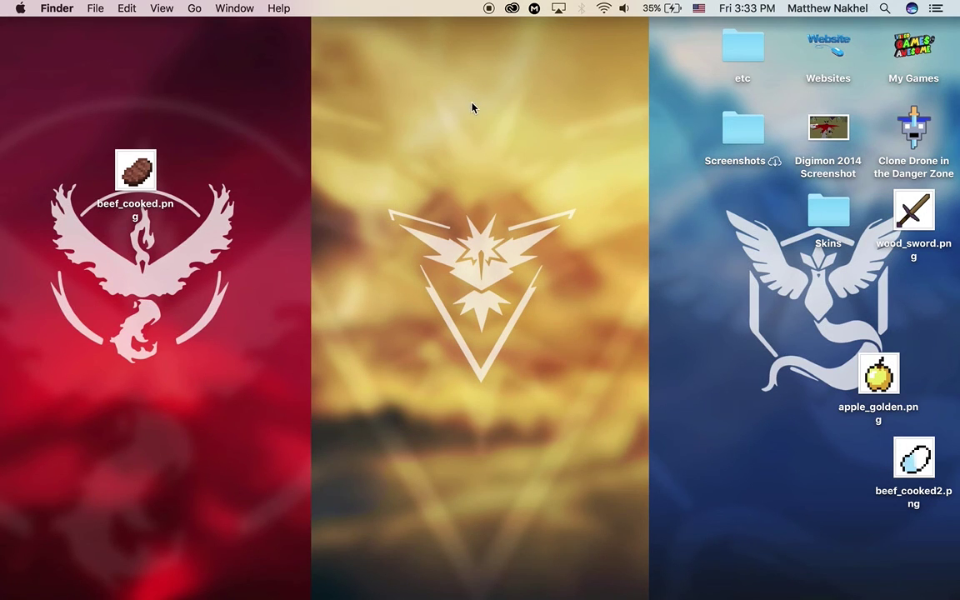